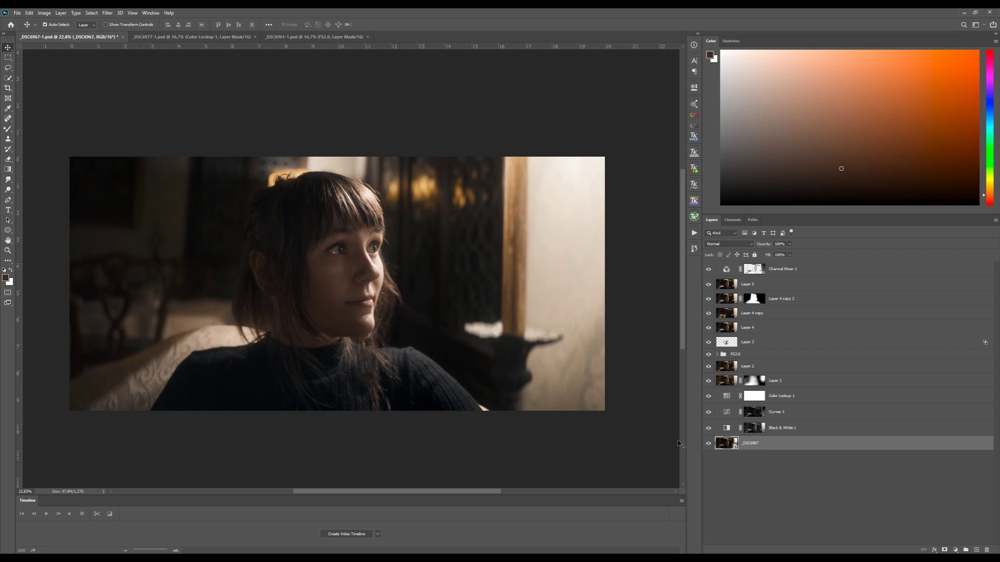
# Look over the other two open photo documents and return to _DSC6967-1.psd.
pyautogui.click(213, 37)
pyautogui.click(286, 35)
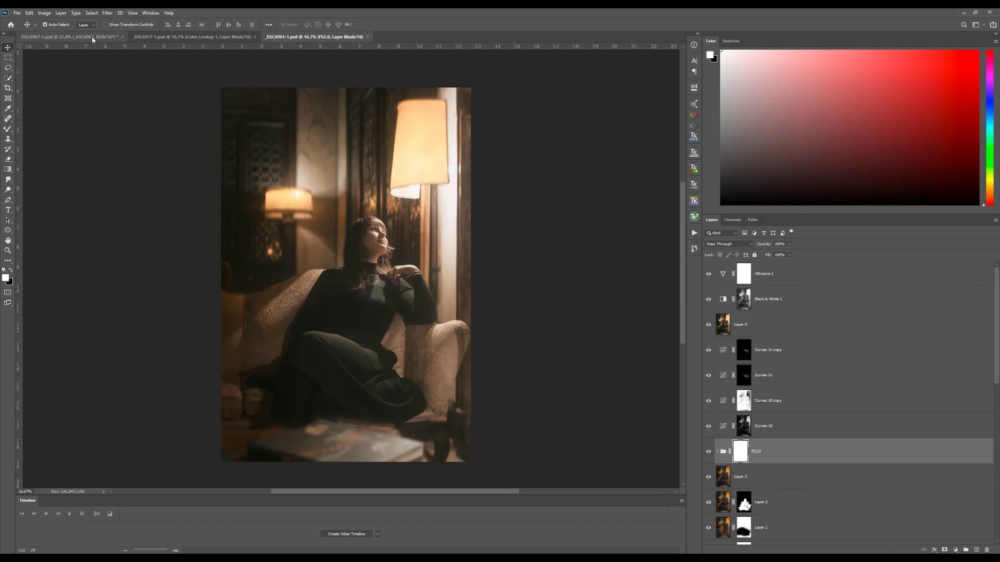
pyautogui.click(88, 36)
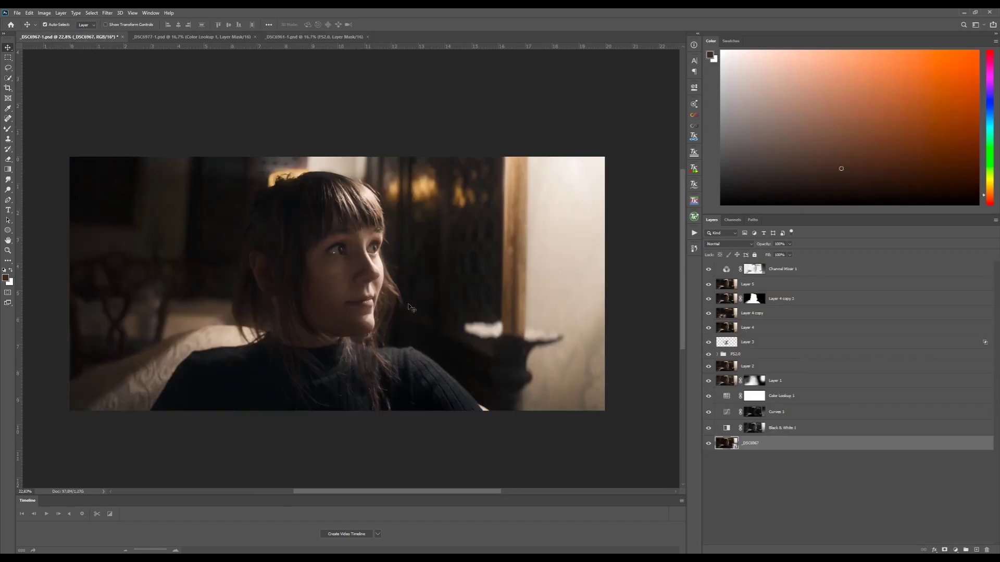
# Open the _DSC6967 smart object's raw settings and bring up the full profile browser.
pyautogui.doubleClick(733, 448)
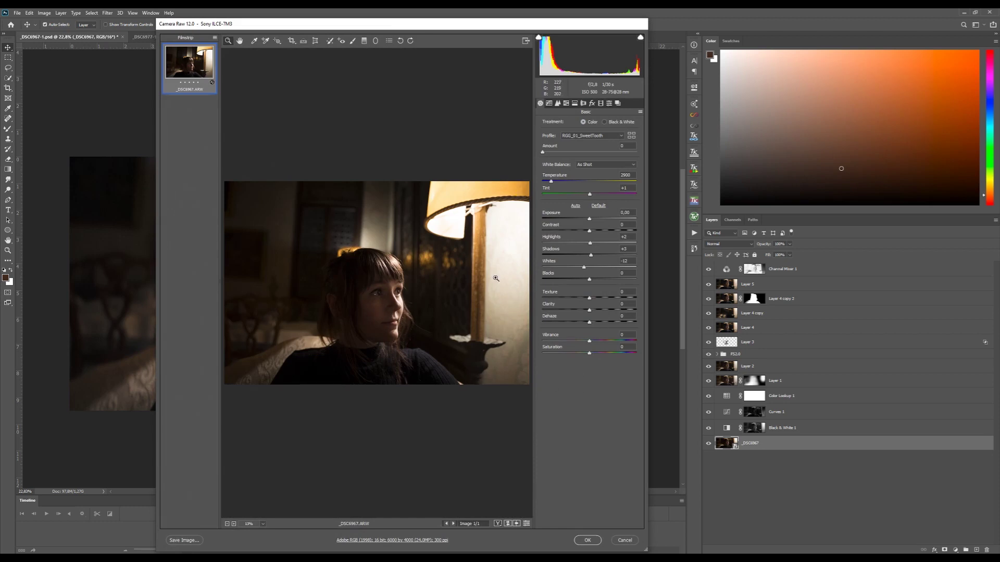
pyautogui.click(583, 136)
pyautogui.click(582, 141)
pyautogui.click(589, 139)
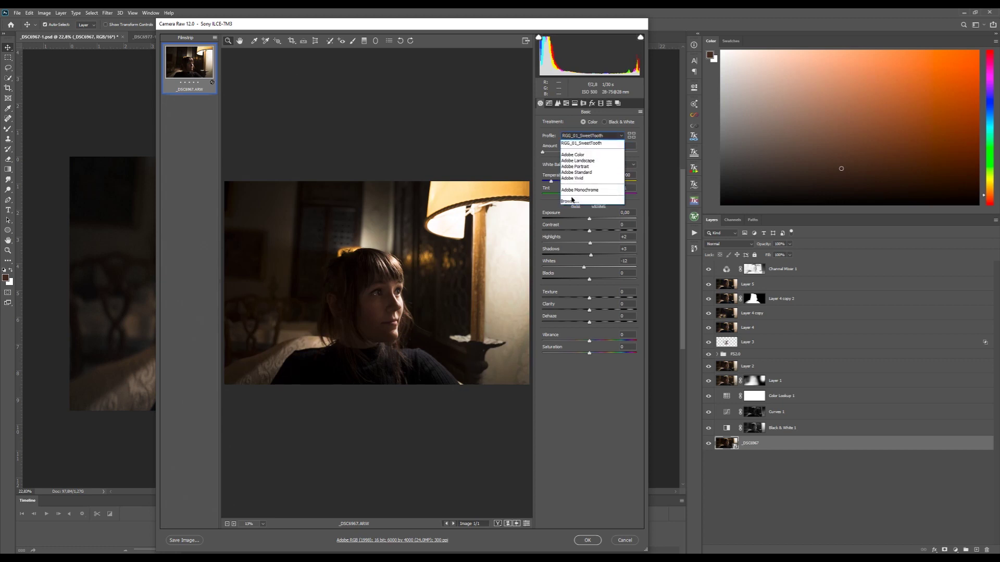
pyautogui.click(573, 203)
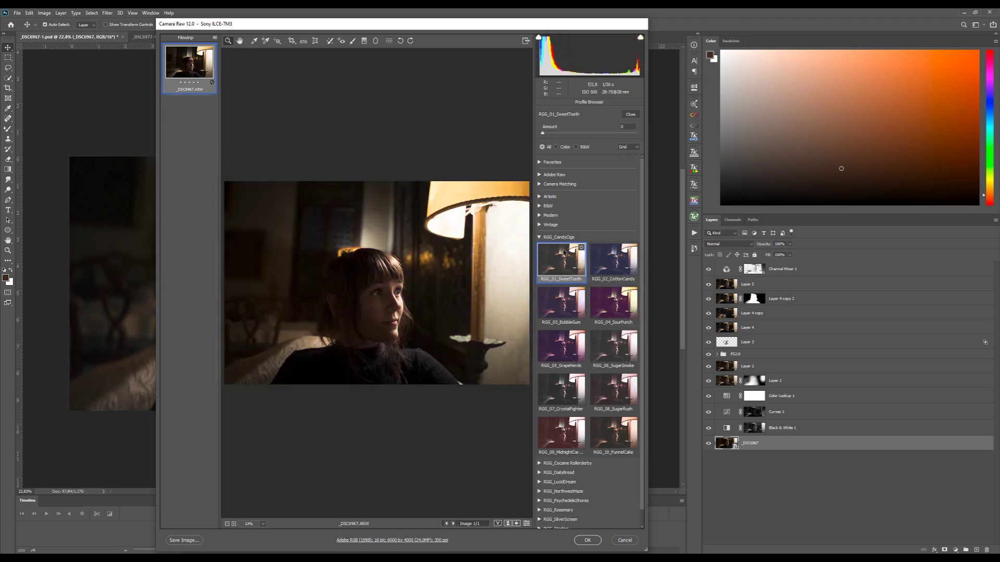
# Look through the RGG_CandyCigs and RGG_Cocaine Rollerderby profile groups, and close the profile browser.
pyautogui.moveTo(545, 135)
pyautogui.mouseDown()
pyautogui.moveTo(571, 134)
pyautogui.moveTo(542, 135)
pyautogui.mouseUp()
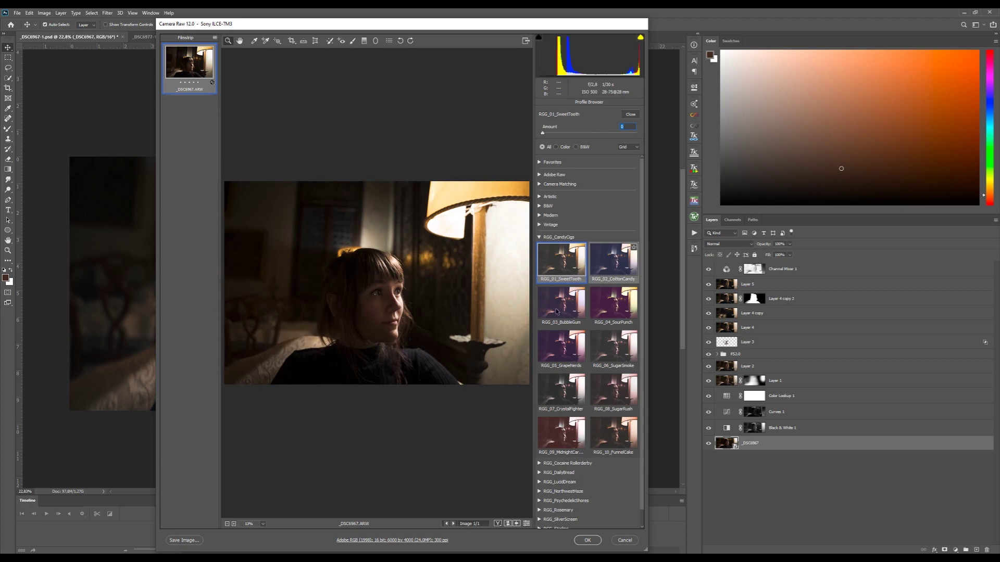
pyautogui.moveTo(498, 25); pyautogui.dragTo(491, 23)
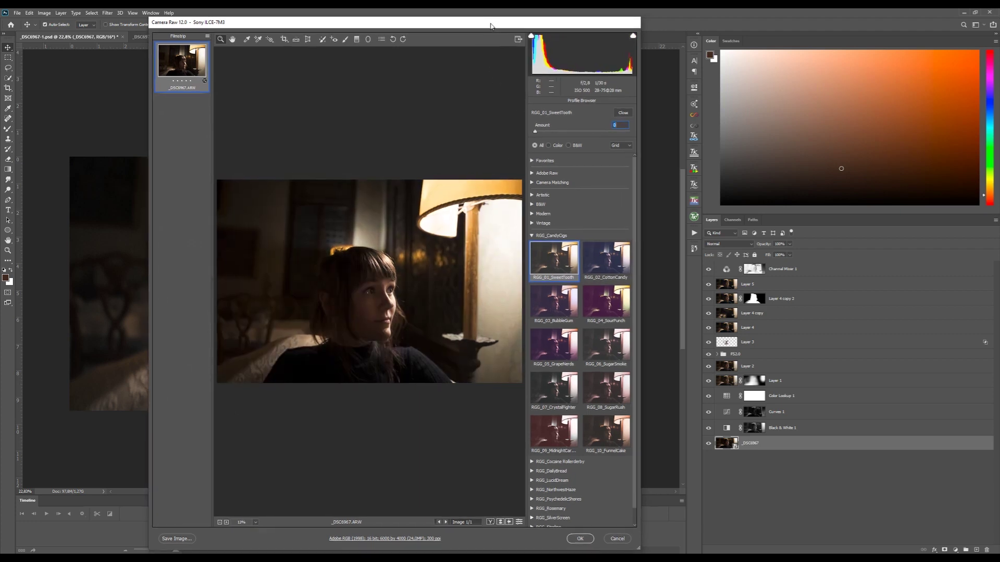
pyautogui.click(533, 236)
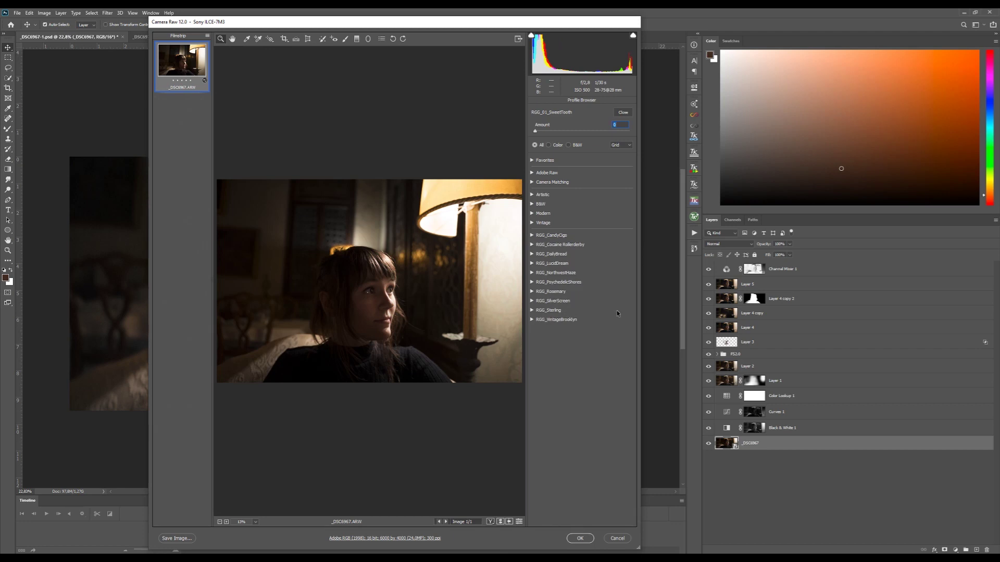
pyautogui.click(533, 244)
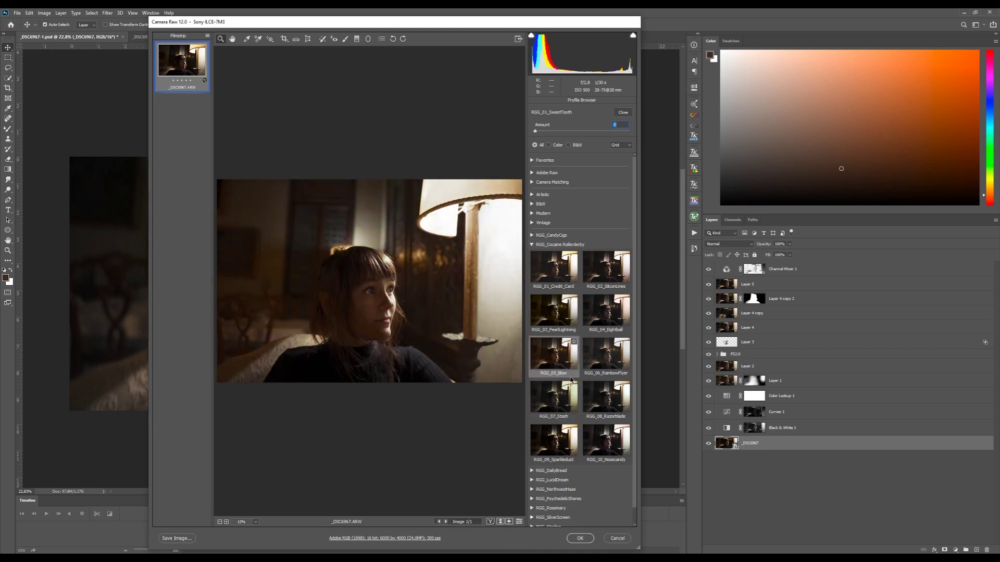
pyautogui.click(534, 244)
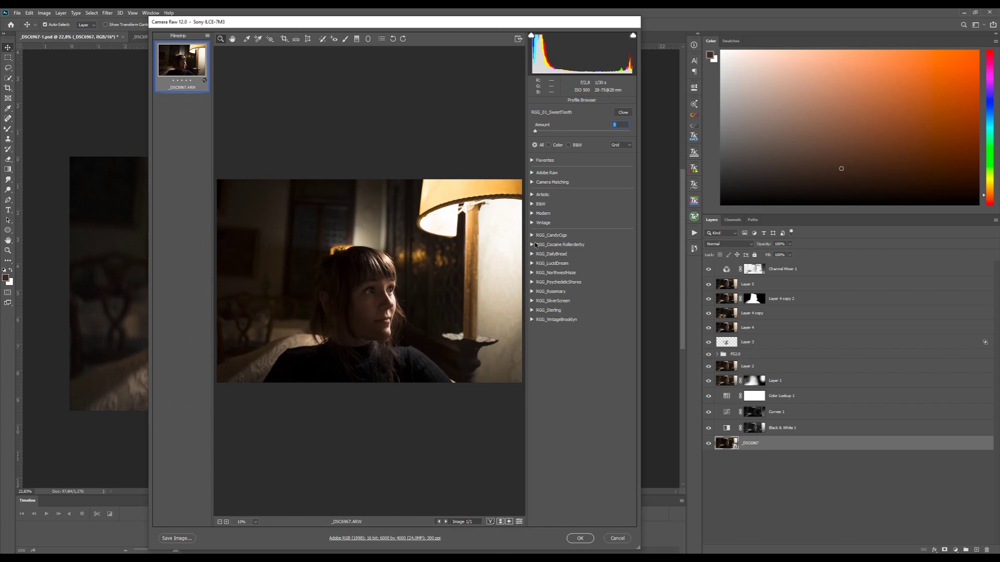
pyautogui.click(533, 235)
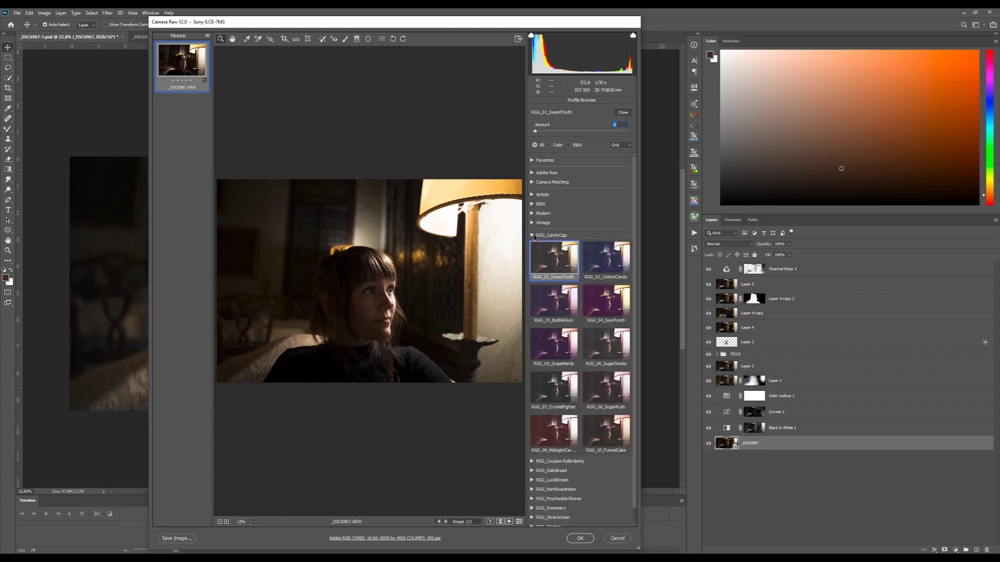
pyautogui.click(623, 113)
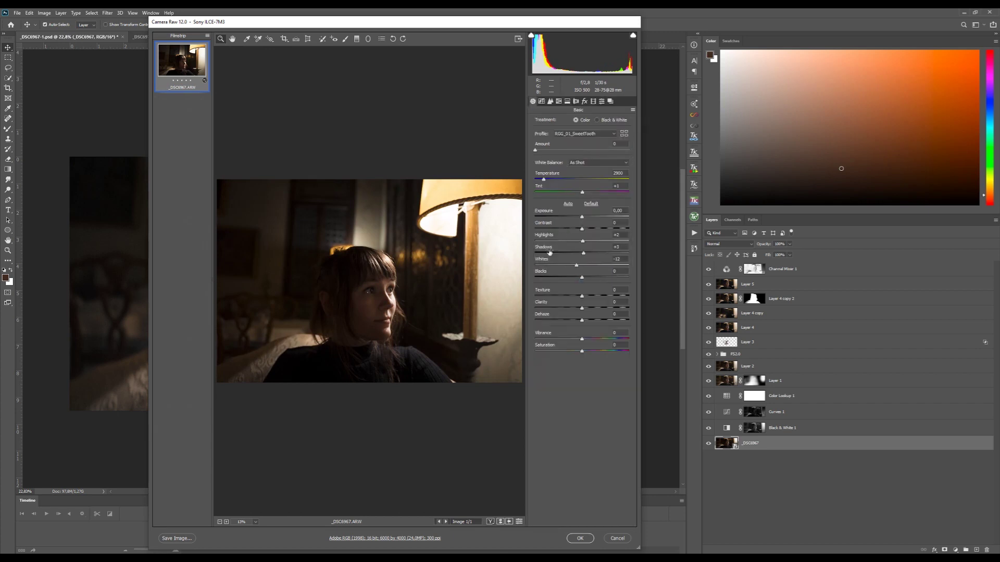
# Try out the profile amount and lower the Whites of the raw photo to about -84.
pyautogui.moveTo(549, 152); pyautogui.dragTo(555, 153)
pyautogui.doubleClick(556, 152)
pyautogui.moveTo(576, 266); pyautogui.dragTo(579, 266)
pyautogui.moveTo(580, 266); pyautogui.dragTo(542, 267)
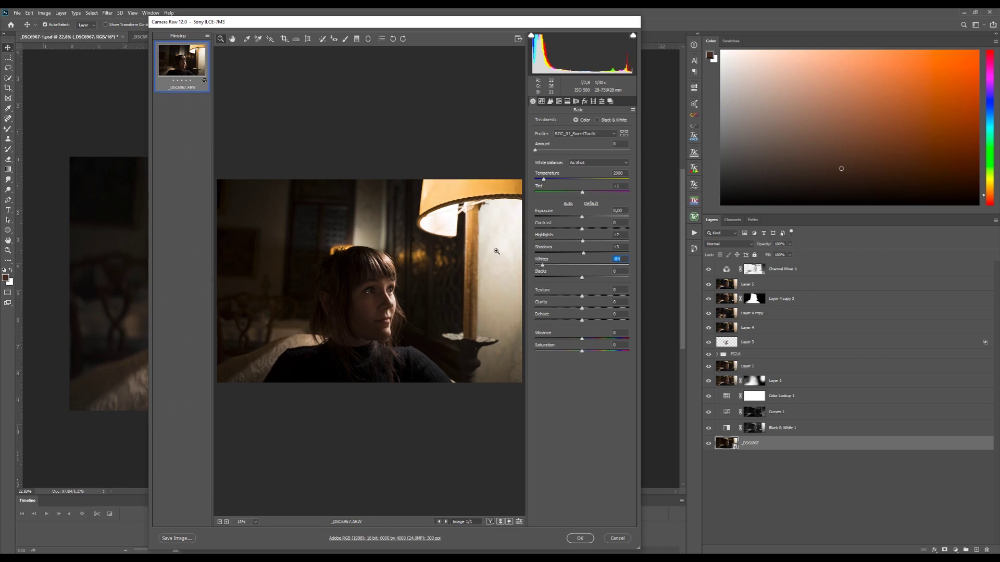
pyautogui.press('Up')
pyautogui.press('Up')
pyautogui.press('Up')
pyautogui.press('Up')
pyautogui.press('Up')
pyautogui.press('Up')
pyautogui.press('Up')
pyautogui.press('Up')
pyautogui.press('Up')
pyautogui.press('Up')
pyautogui.press('Up')
pyautogui.press('Up')
pyautogui.press('Up')
pyautogui.press('Up')
pyautogui.press('Up')
pyautogui.press('Up')
pyautogui.press('Up')
pyautogui.press('Up')
pyautogui.press('Up')
pyautogui.press('Up')
pyautogui.press('Tab')
pyautogui.press('Up')
# Review the detail, effects and lens correction settings, switching the lens profile corrections on and off.
pyautogui.click(551, 102)
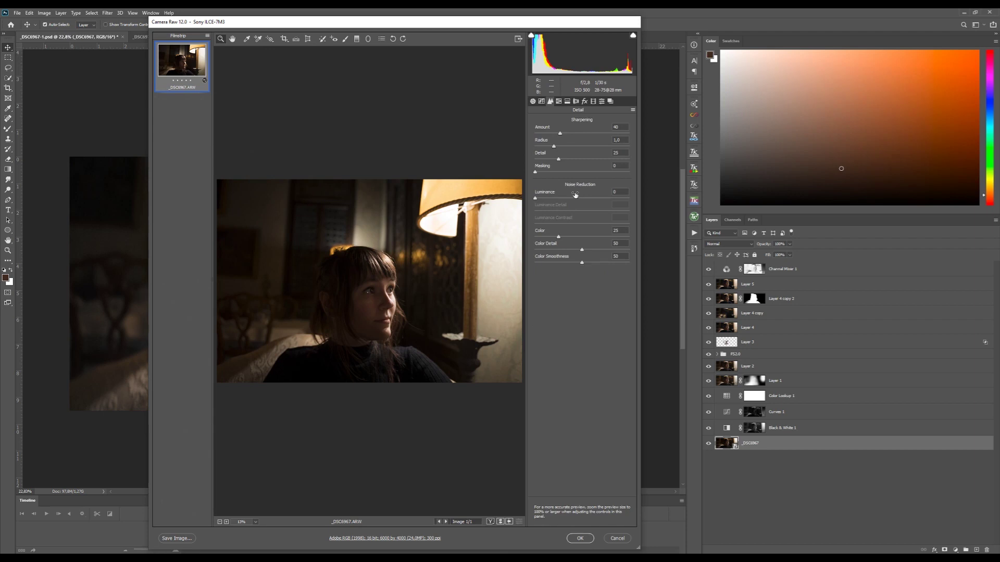
pyautogui.click(585, 102)
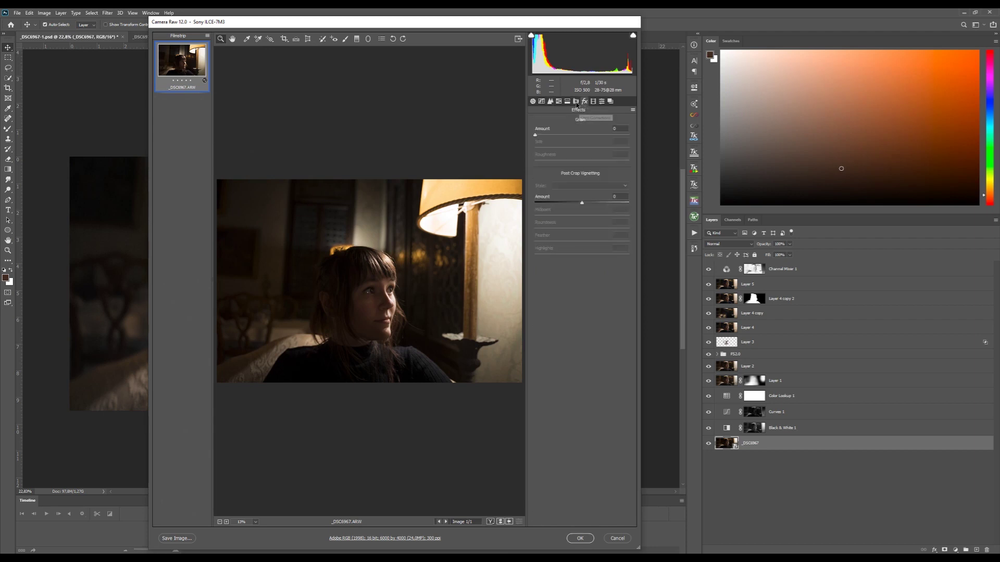
pyautogui.click(576, 102)
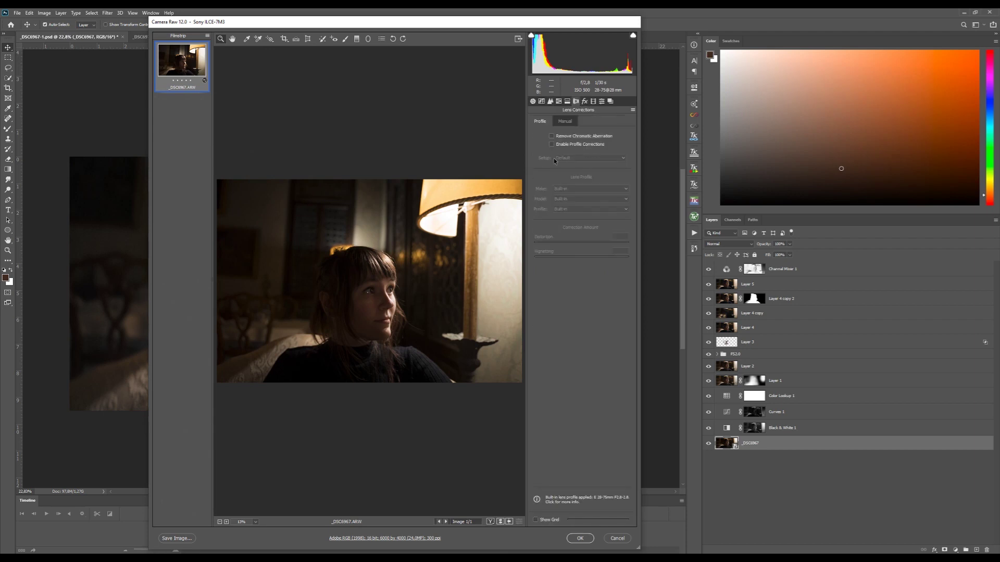
pyautogui.click(578, 145)
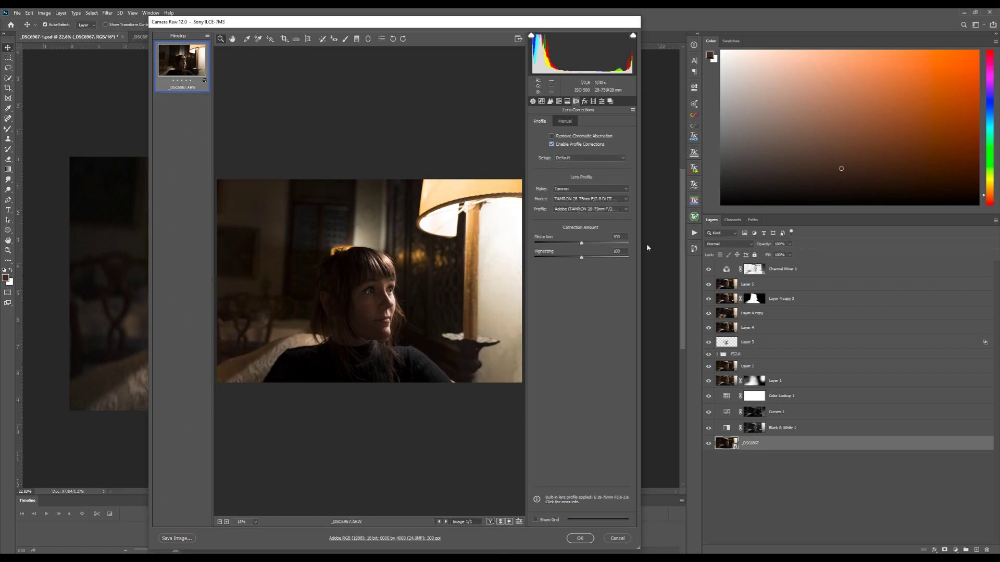
pyautogui.click(572, 148)
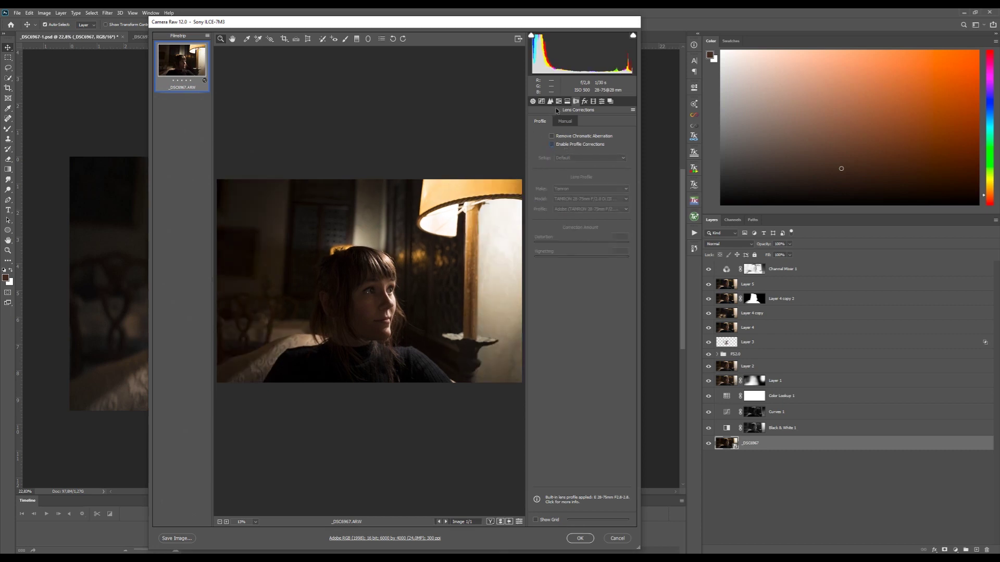
# Accept the raw settings and hide every layer except the _DSC6967 base layer.
pyautogui.click(533, 102)
pyautogui.click(580, 538)
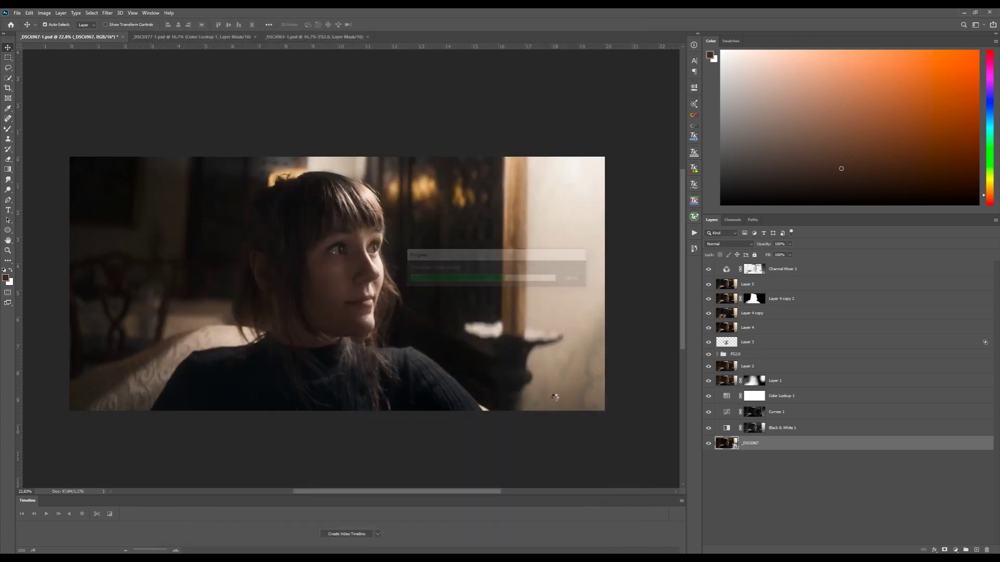
pyautogui.keyDown('alt'); pyautogui.click(708, 444); pyautogui.keyUp('alt')
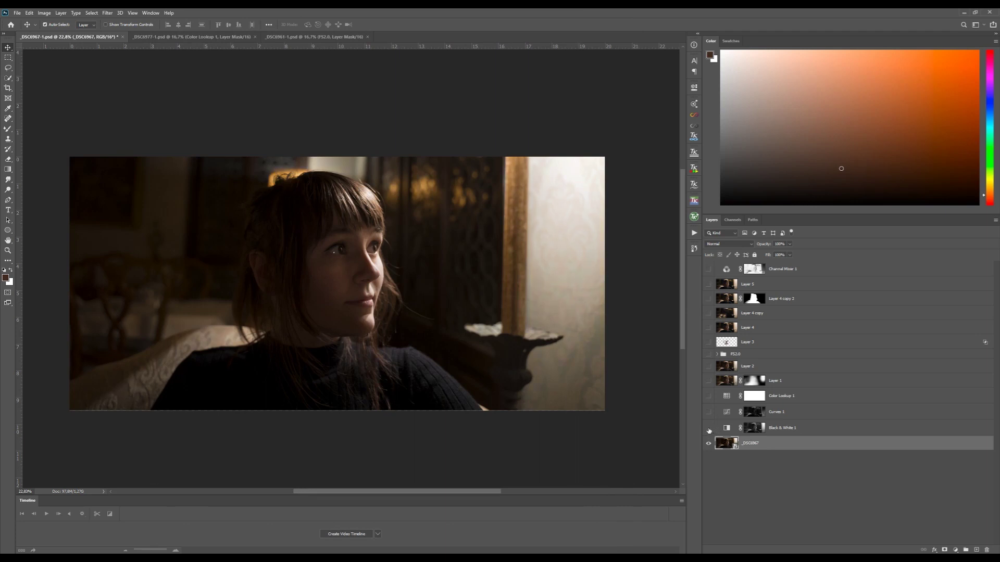
# Show the Black & White 1 layer and examine its effect on the woman's face up close.
pyautogui.click(708, 428)
pyautogui.scroll(4, 333, 237)
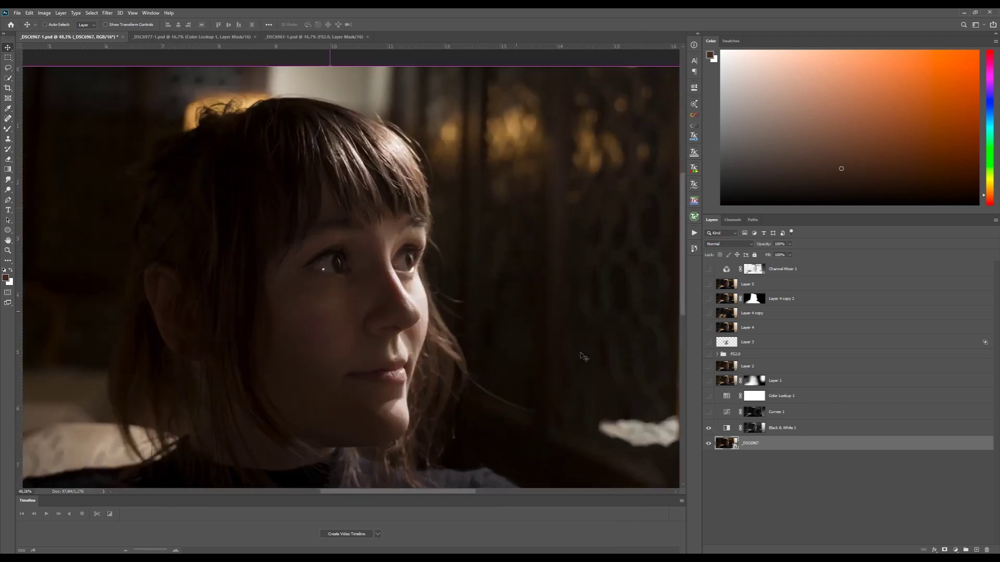
pyautogui.moveTo(505, 370); pyautogui.dragTo(500, 333)
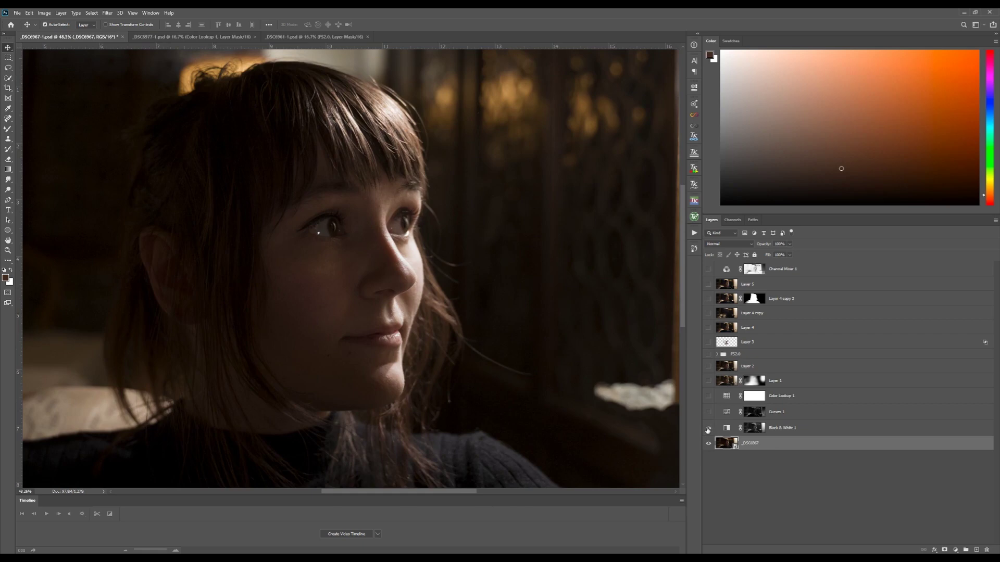
pyautogui.moveTo(392, 295); pyautogui.dragTo(352, 279)
# View the Black & White 1 layer's mask and examine the adjustment's color settings.
pyautogui.keyDown('alt'); pyautogui.click(752, 428); pyautogui.keyUp('alt')
pyautogui.scroll(-2, 352, 278)
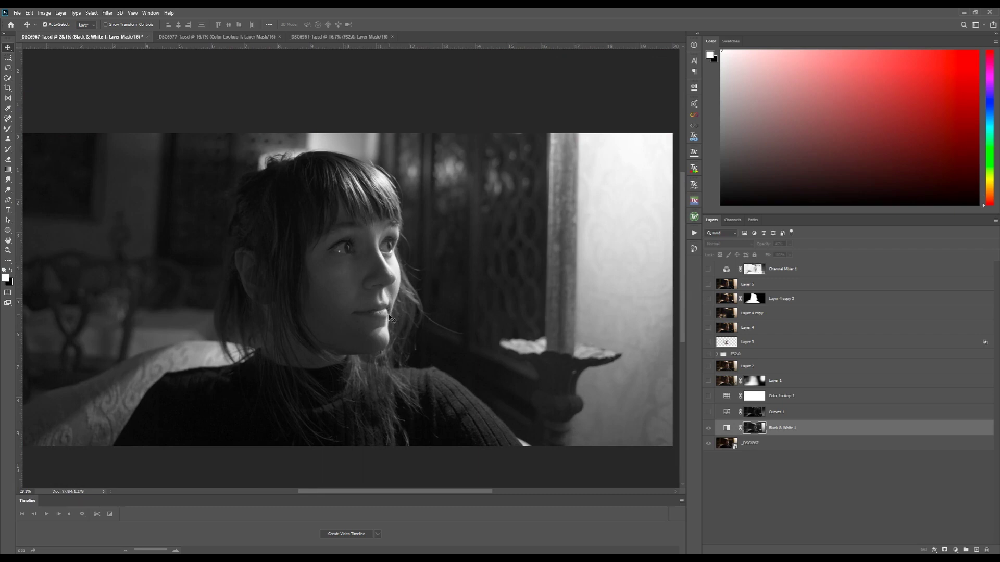
pyautogui.click(726, 428)
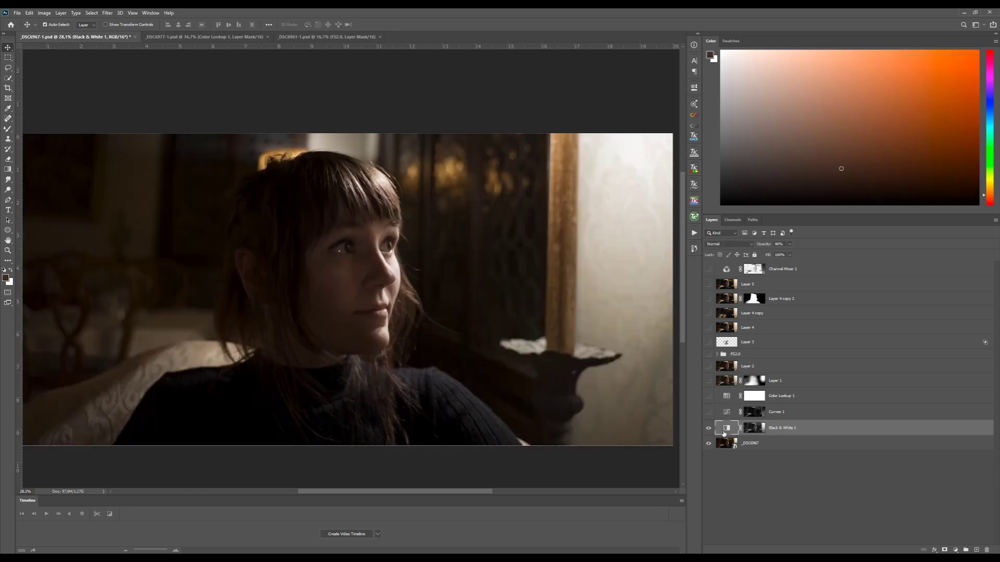
pyautogui.scroll(-2, 375, 283)
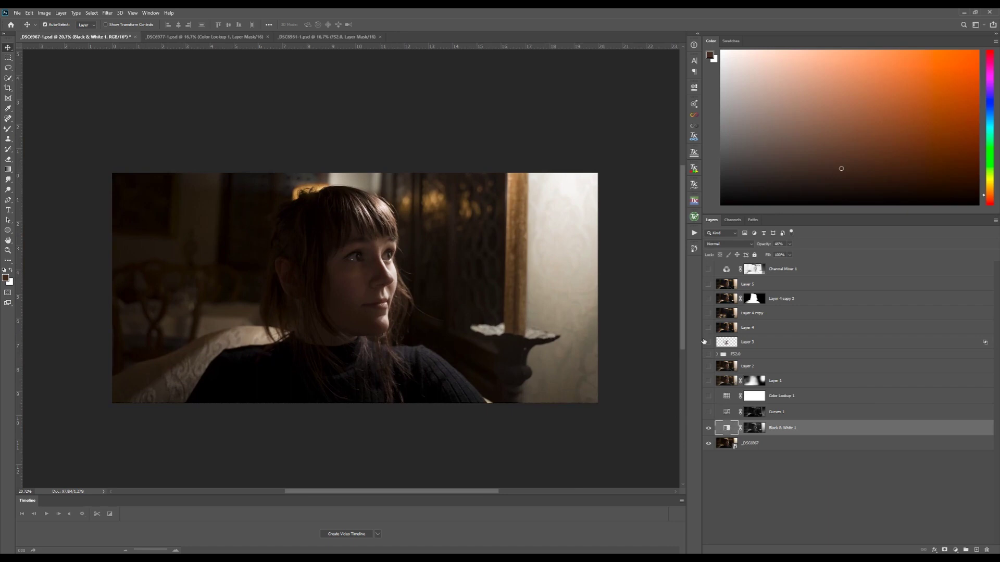
pyautogui.click(694, 90)
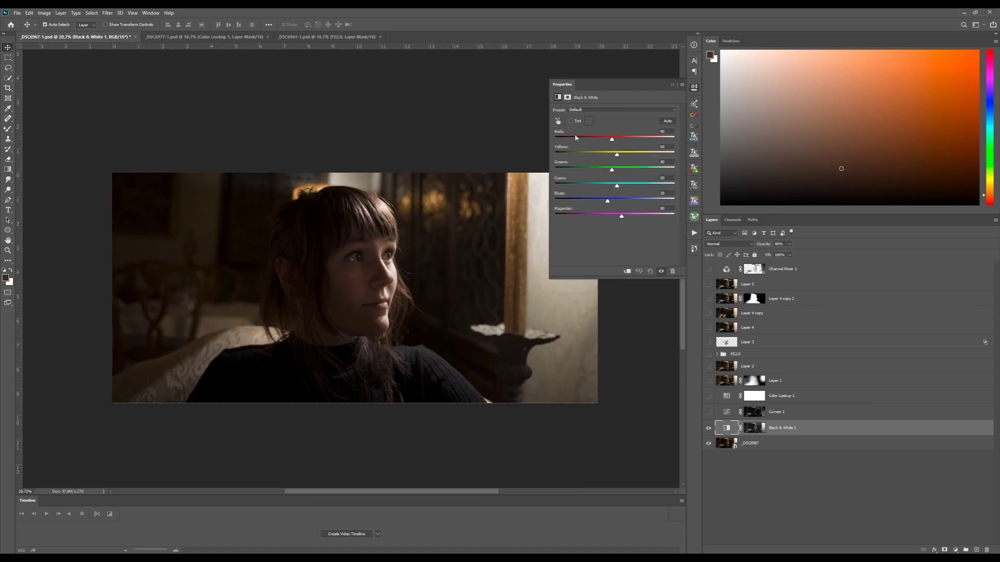
# Use Apply Image on the Black & White 1 layer mask and check the mask on its own.
pyautogui.click(755, 429)
pyautogui.click(28, 16)
pyautogui.moveTo(45, 12)
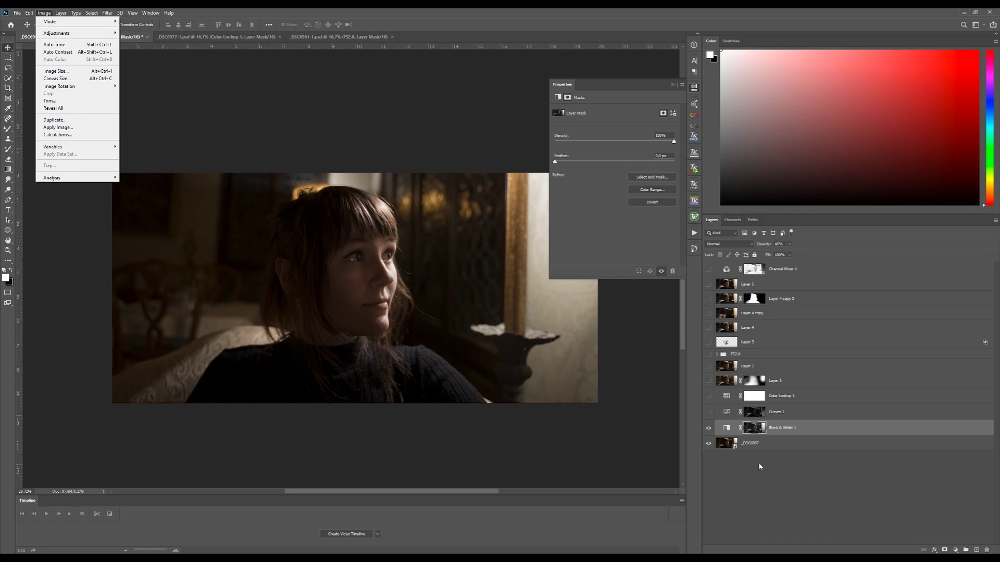
pyautogui.click(78, 134)
pyautogui.press('Return')
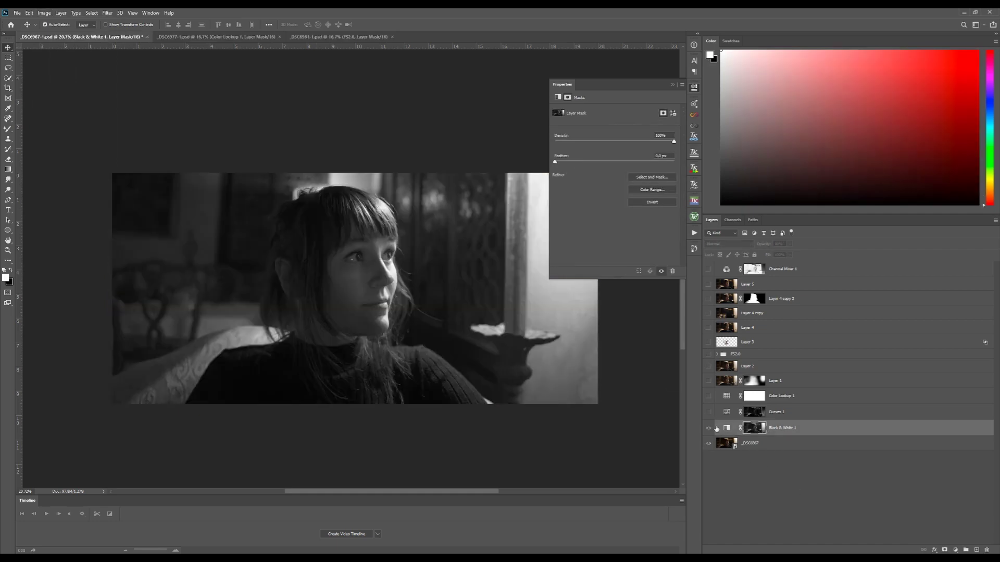
pyautogui.keyDown('alt'); pyautogui.click(750, 433); pyautogui.keyUp('alt')
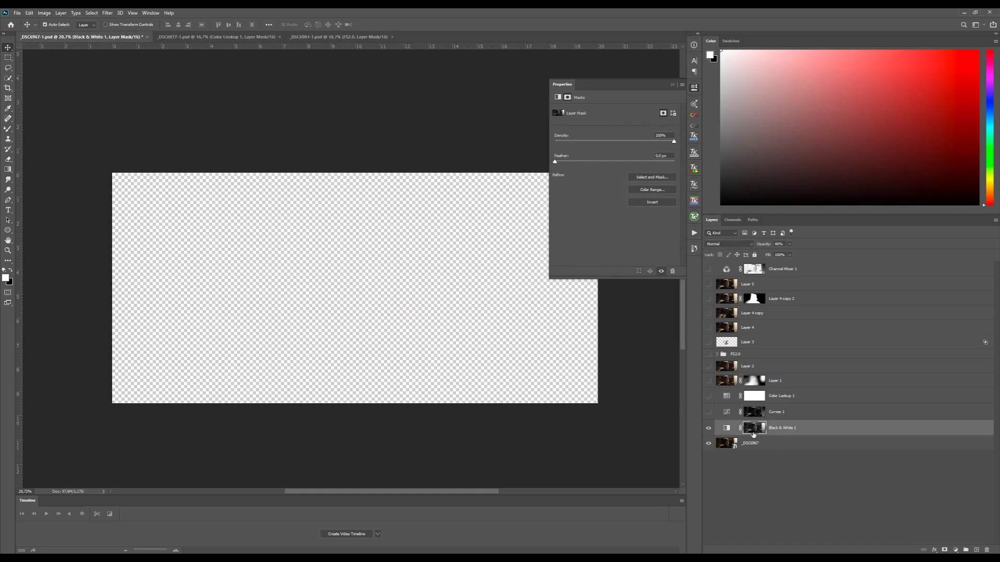
# Open the TK7 RapidMask luminosity masking tools beside the photo.
pyautogui.click(693, 219)
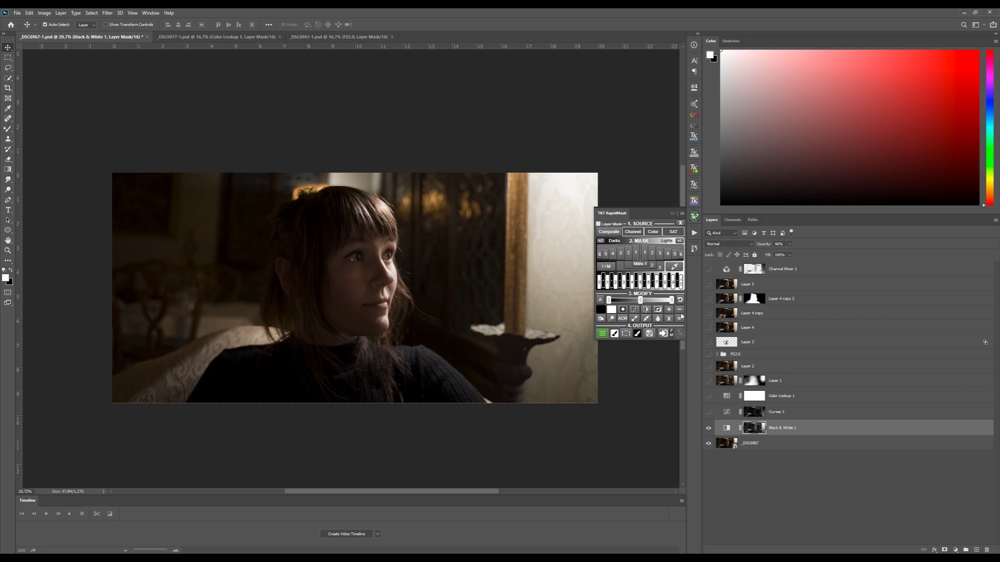
pyautogui.moveTo(443, 318); pyautogui.dragTo(428, 317)
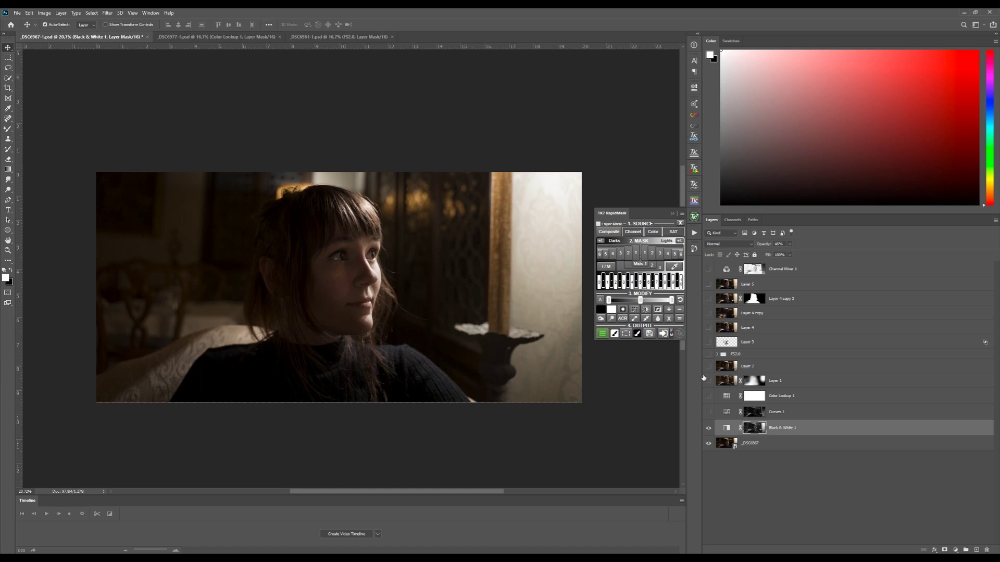
# Show the Curves 1 layer, compare the photo with and without it, and inspect its layer mask.
pyautogui.click(755, 413)
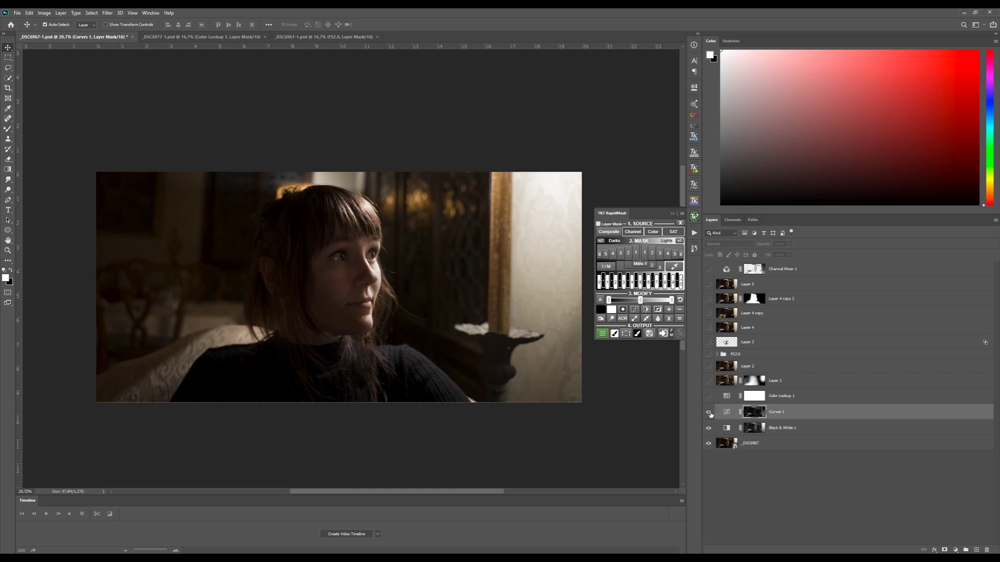
pyautogui.click(708, 413)
pyautogui.click(708, 414)
pyautogui.click(709, 414)
pyautogui.click(708, 414)
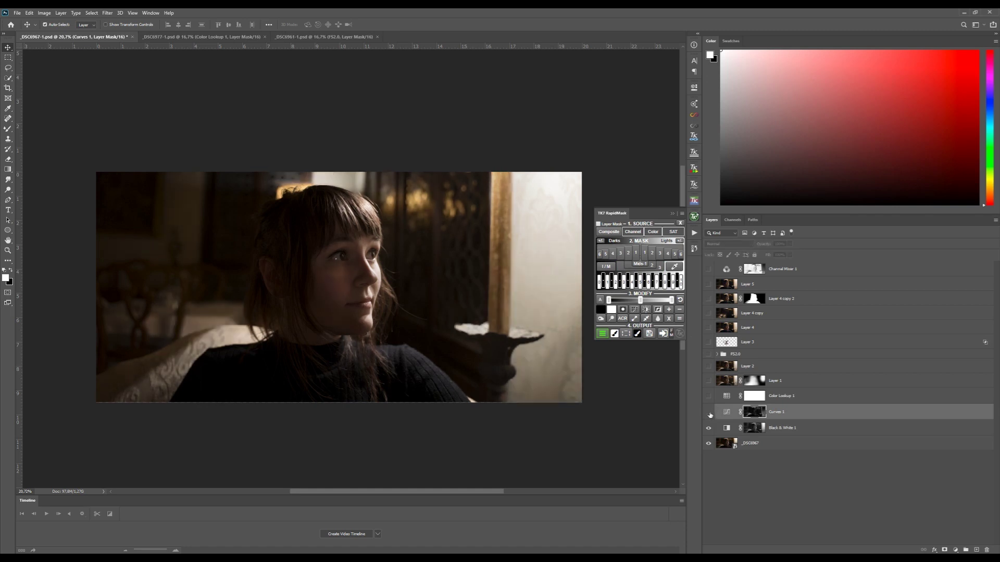
pyautogui.click(708, 413)
pyautogui.keyDown('alt'); pyautogui.click(759, 415); pyautogui.keyUp('alt')
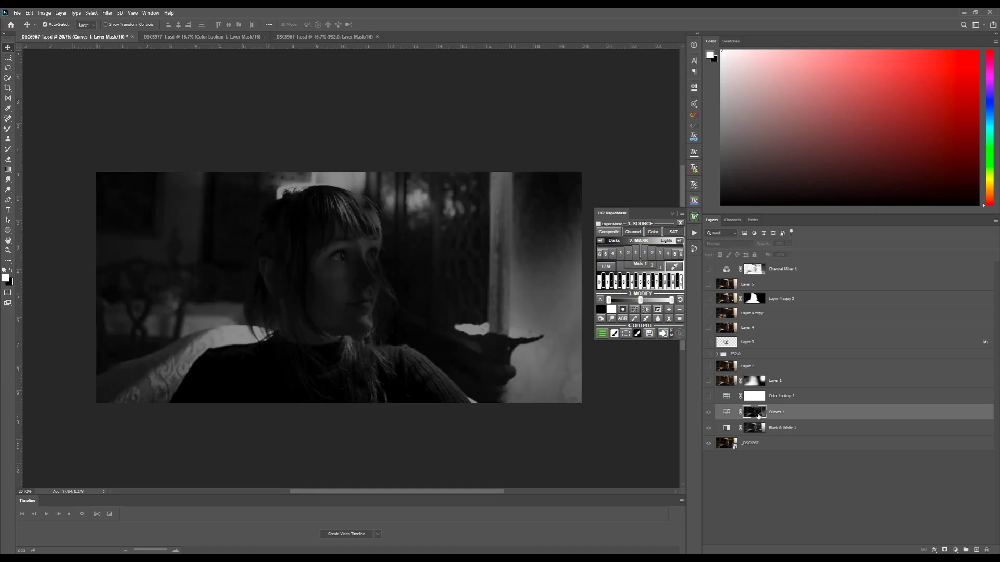
pyautogui.keyDown('alt'); pyautogui.click(756, 412); pyautogui.keyUp('alt')
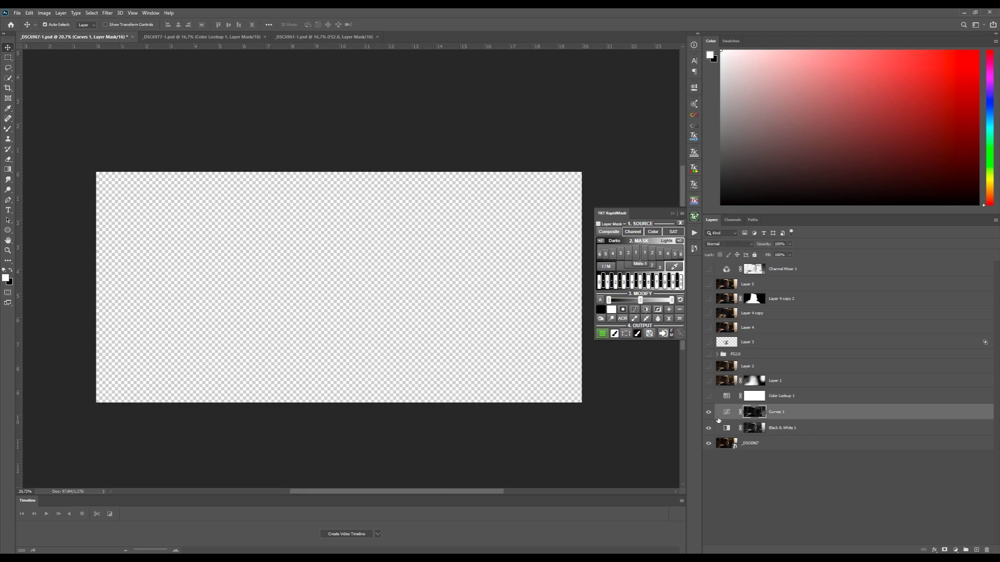
# Preview a midtone luminosity mask from TK7 RapidMask on the photo and vary its tonal balance darker and lighter.
pyautogui.click(641, 265)
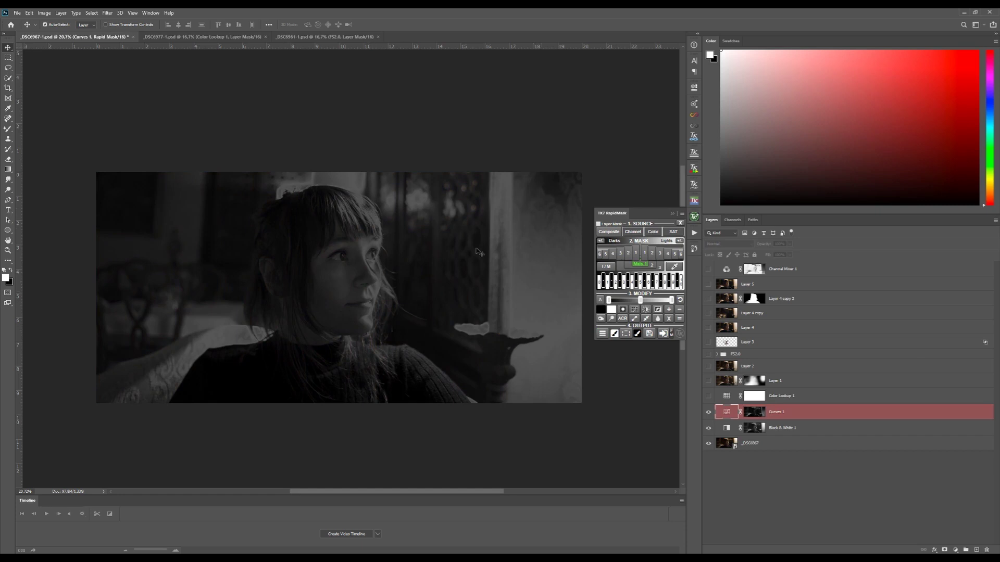
pyautogui.moveTo(644, 305); pyautogui.dragTo(651, 305)
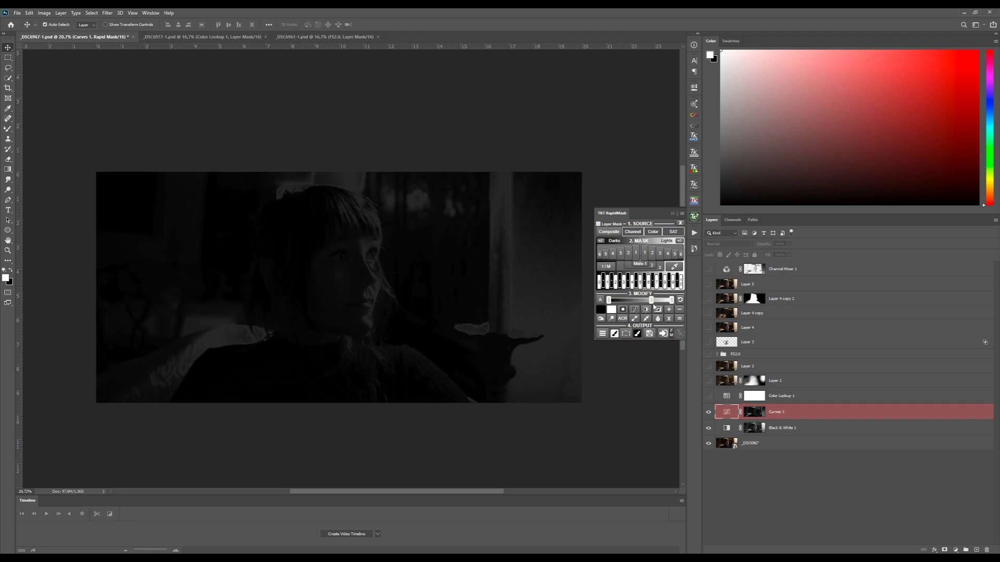
pyautogui.moveTo(648, 306); pyautogui.dragTo(637, 306)
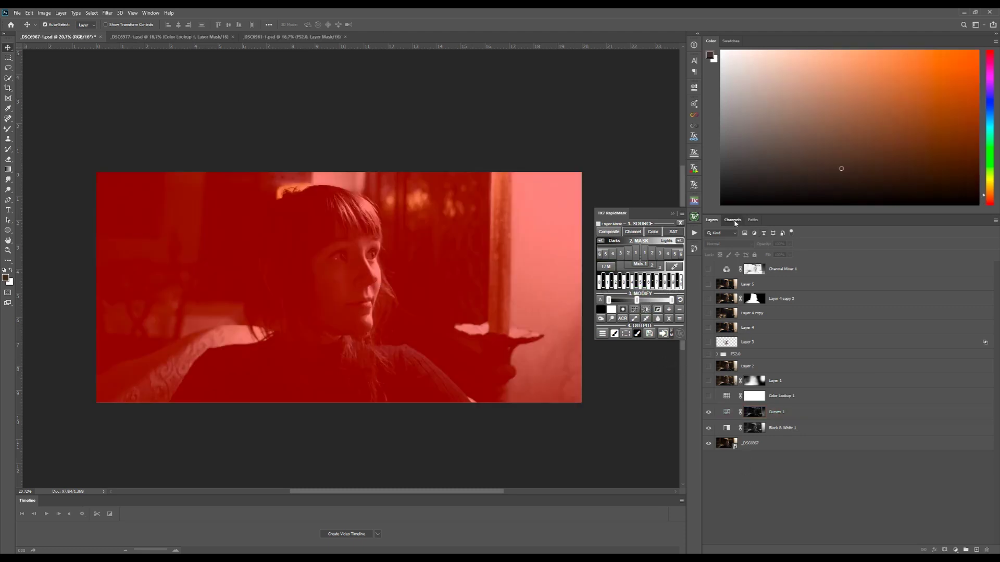
# Hide the red mask overlay over the photo and reselect the Curves 1 layer mask.
pyautogui.click(732, 219)
pyautogui.click(707, 277)
pyautogui.click(711, 220)
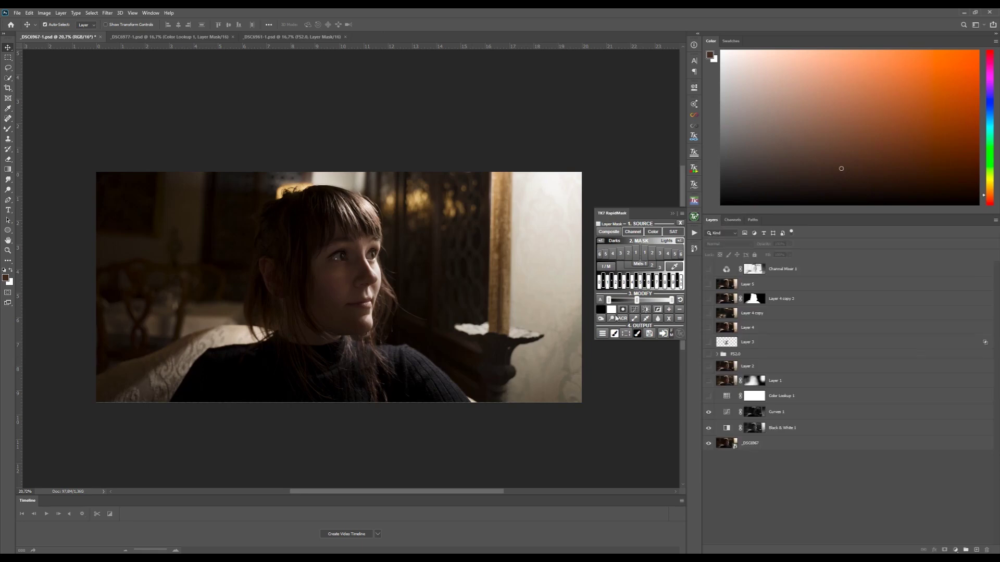
pyautogui.click(756, 414)
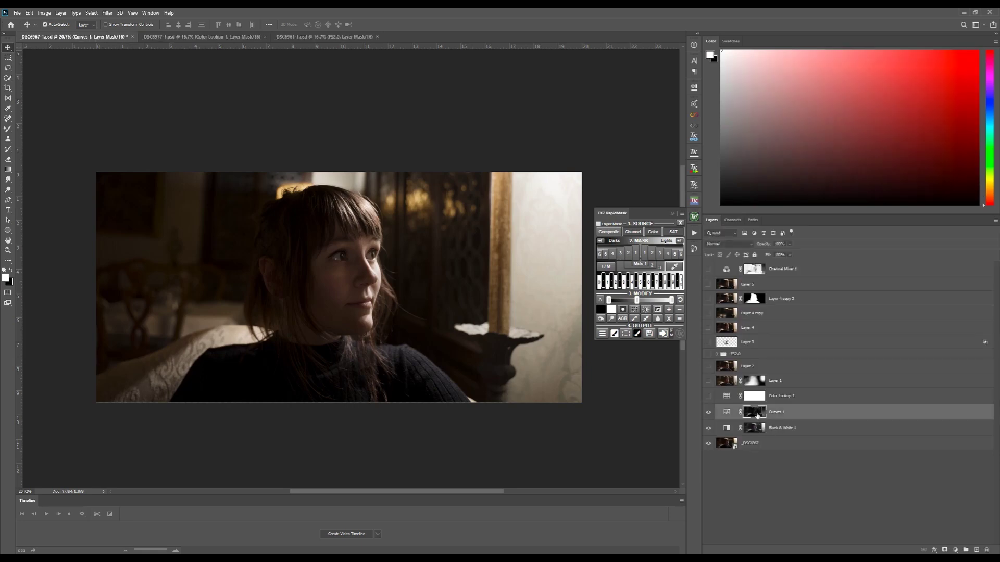
# Examine which adjustment layers RapidMask can output a mask to, without creating one, and put the tool away.
pyautogui.click(604, 334)
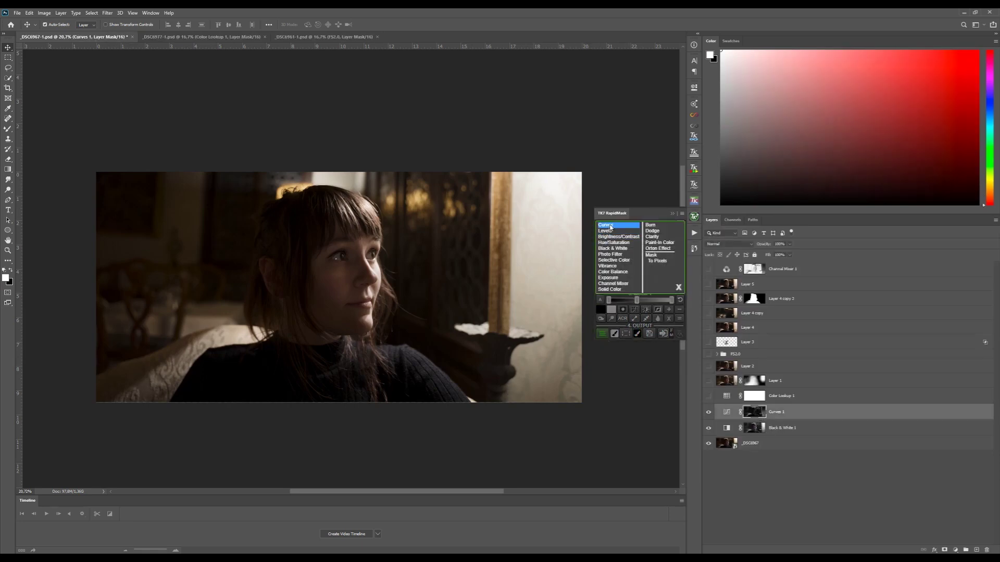
pyautogui.click(747, 485)
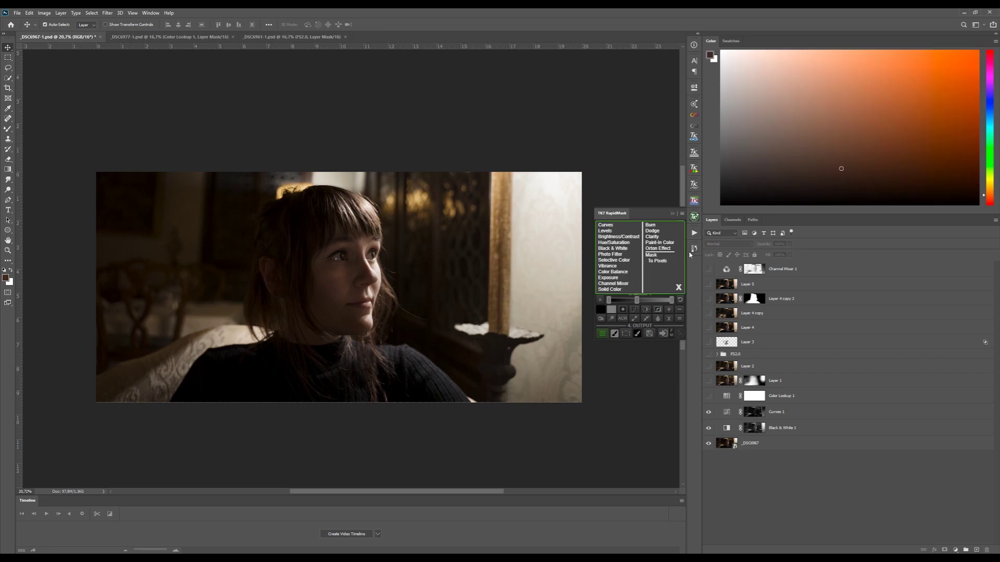
pyautogui.click(672, 215)
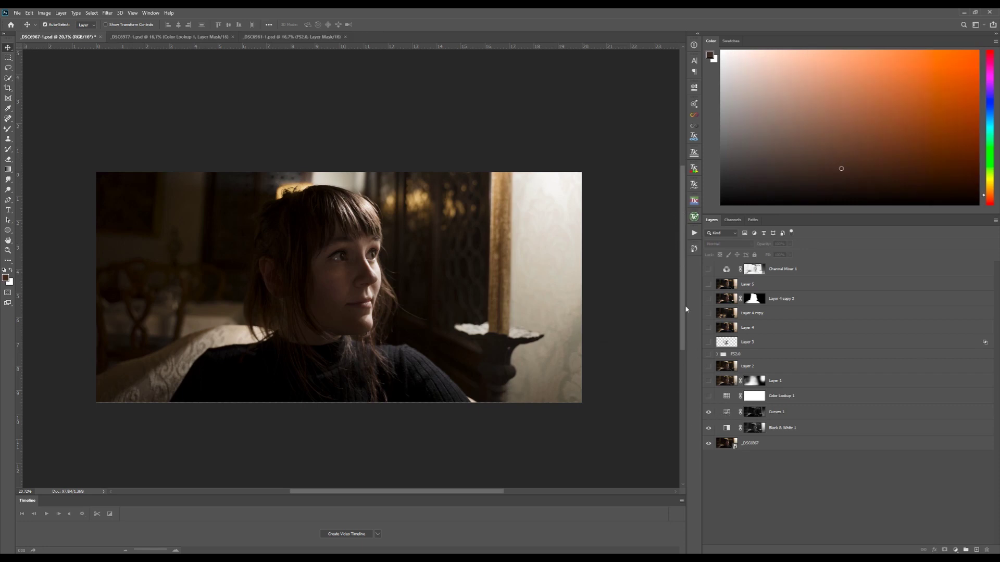
# Reopen the Curves 1 settings and place the curve point at input 54, output 120.
pyautogui.click(723, 413)
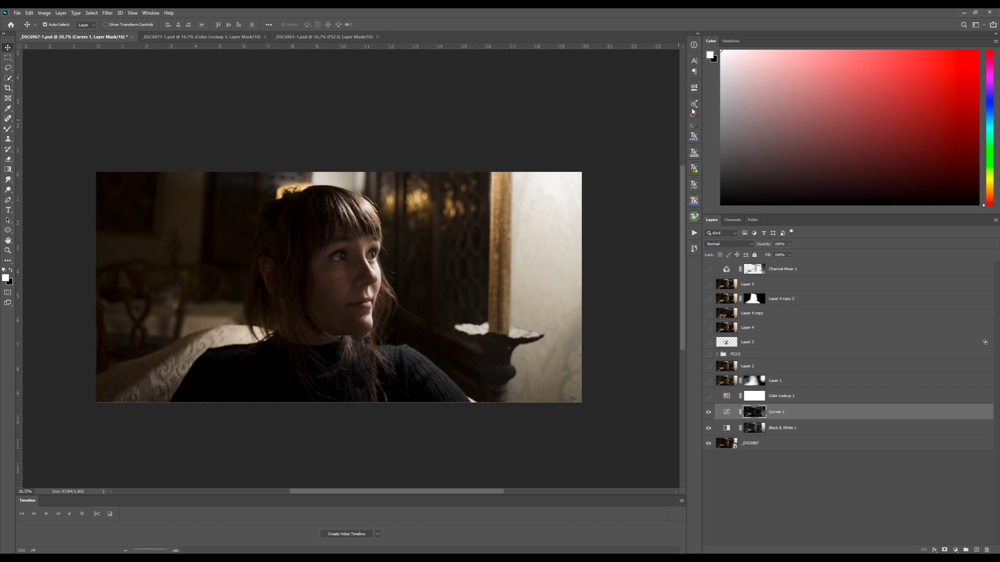
pyautogui.click(695, 89)
pyautogui.moveTo(596, 173)
pyautogui.mouseDown()
pyautogui.moveTo(603, 179)
pyautogui.moveTo(594, 170)
pyautogui.moveTo(594, 178)
pyautogui.mouseUp()
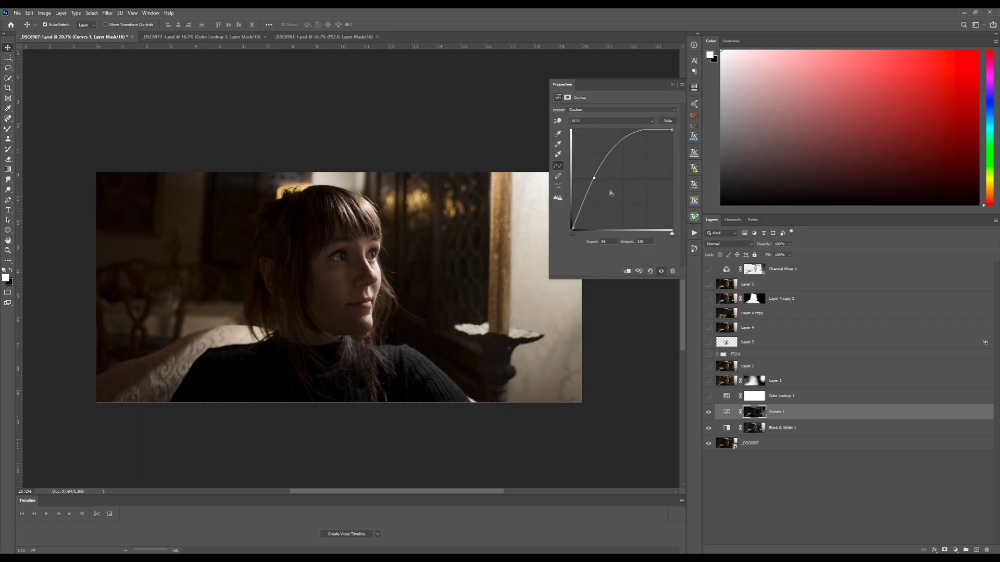
pyautogui.click(745, 486)
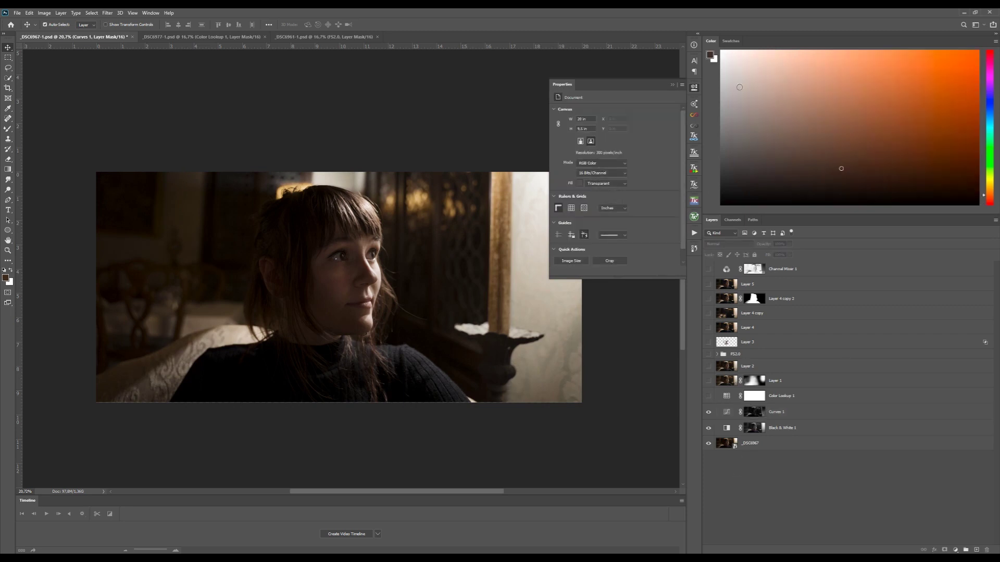
pyautogui.click(672, 86)
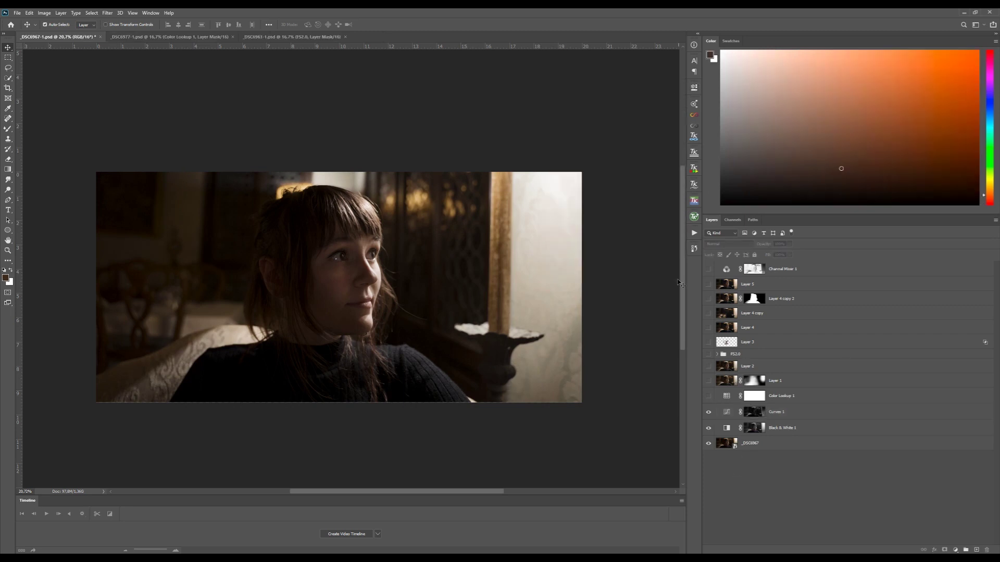
# Show the Color Lookup 1 layer and open its 3D LUT settings.
pyautogui.click(776, 400)
pyautogui.click(708, 397)
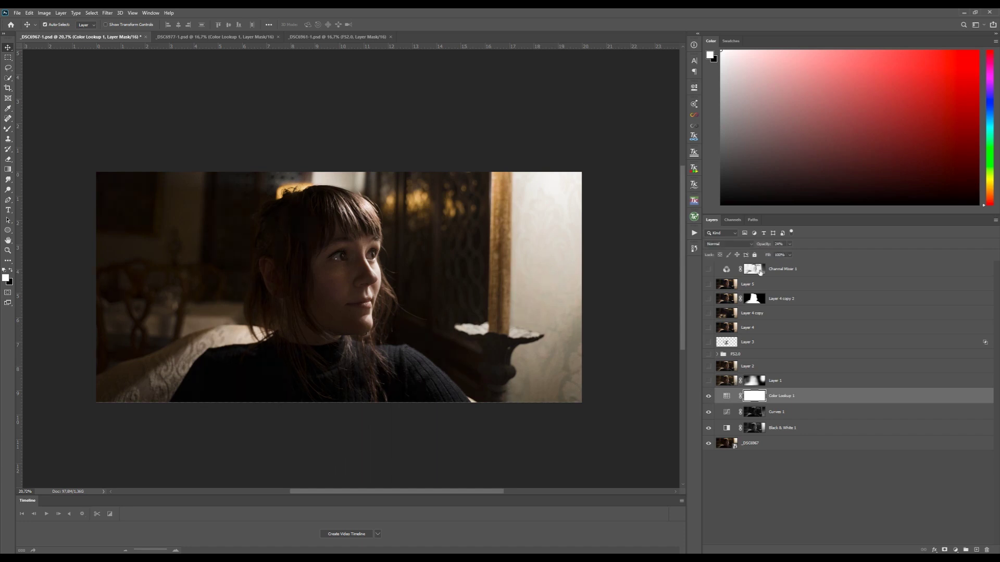
pyautogui.click(694, 86)
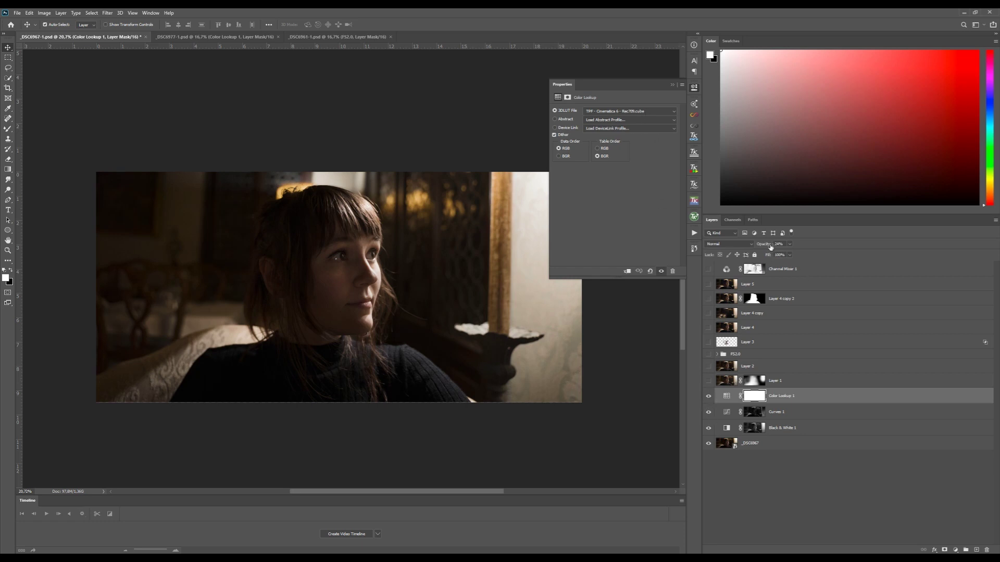
# Compare the portrait with and without the Color Lookup 1 layer, including a close-up of the face.
pyautogui.click(708, 397)
pyautogui.click(708, 398)
pyautogui.click(708, 397)
pyautogui.scroll(3, 308, 258)
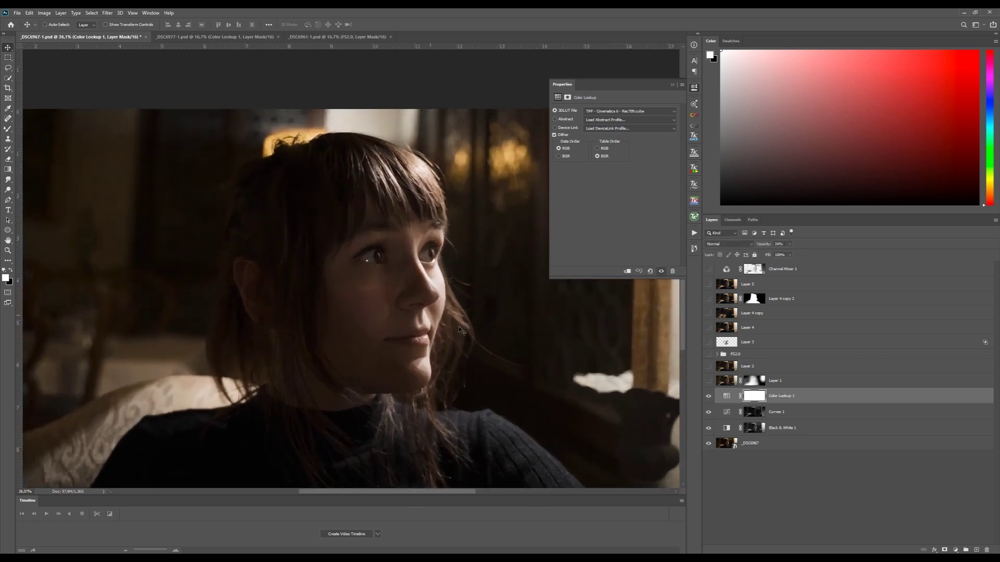
pyautogui.click(708, 396)
pyautogui.click(707, 396)
pyautogui.click(706, 397)
pyautogui.click(706, 396)
pyautogui.scroll(-3, 614, 394)
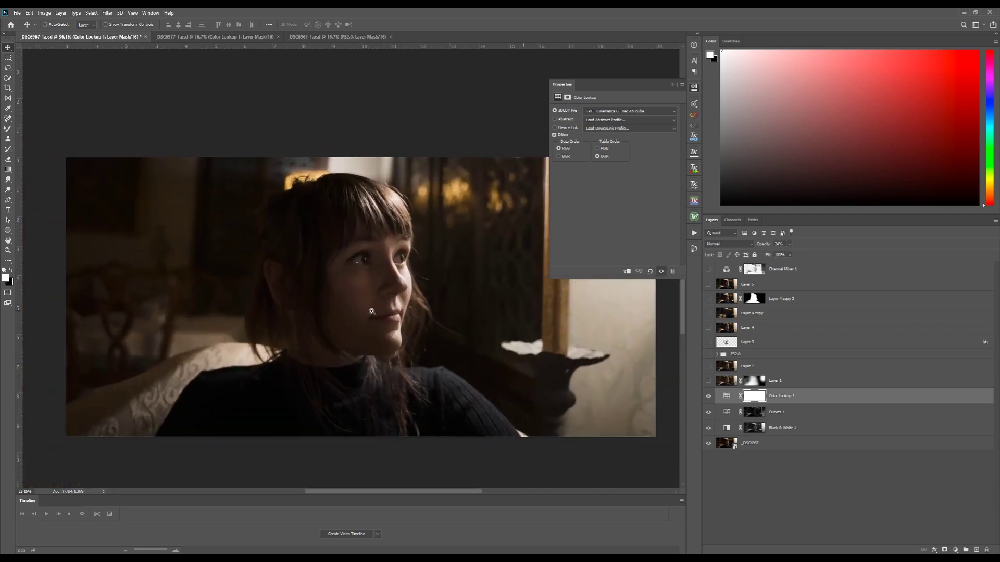
# Check the Color Lookup 1 layer's effect on the overall photo by switching it off and on.
pyautogui.click(707, 400)
pyautogui.click(708, 400)
pyautogui.keyDown('alt'); pyautogui.click(707, 398); pyautogui.keyUp('alt')
pyautogui.click(708, 398)
pyautogui.click(708, 397)
pyautogui.moveTo(443, 321); pyautogui.dragTo(431, 330)
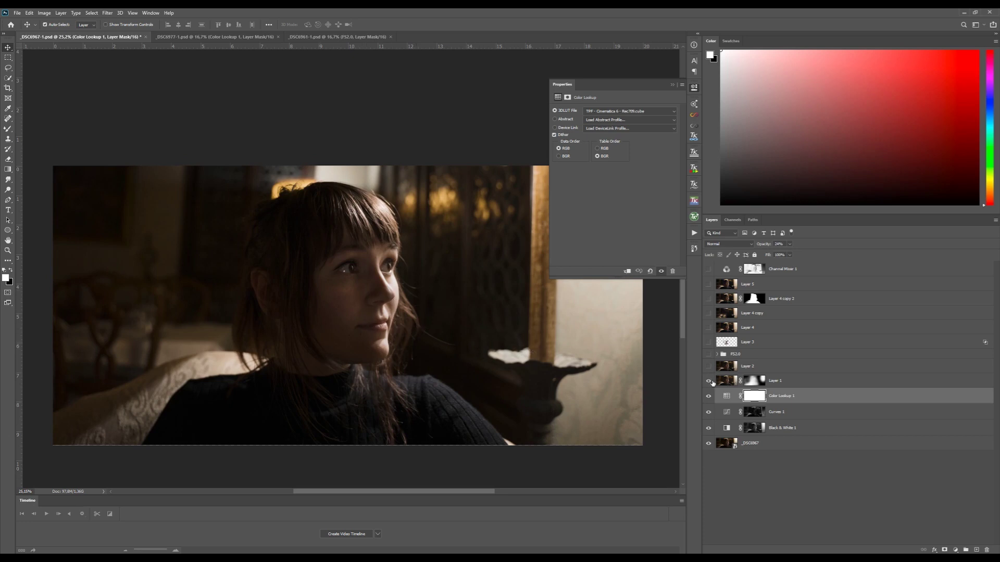
# Select Layer 1 above the Color Lookup adjustment and compare the photo with and without it.
pyautogui.click(726, 389)
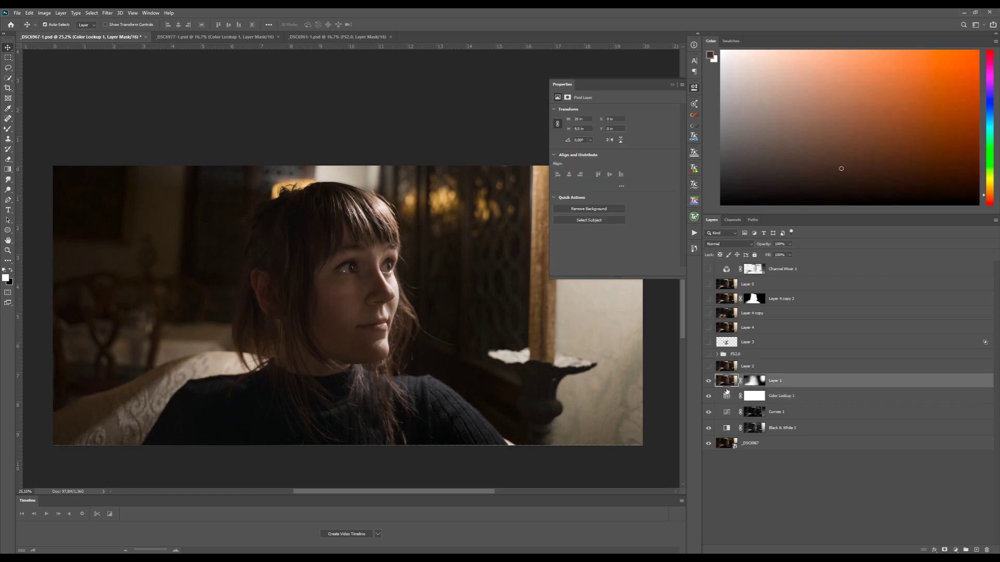
pyautogui.click(708, 381)
pyautogui.click(708, 381)
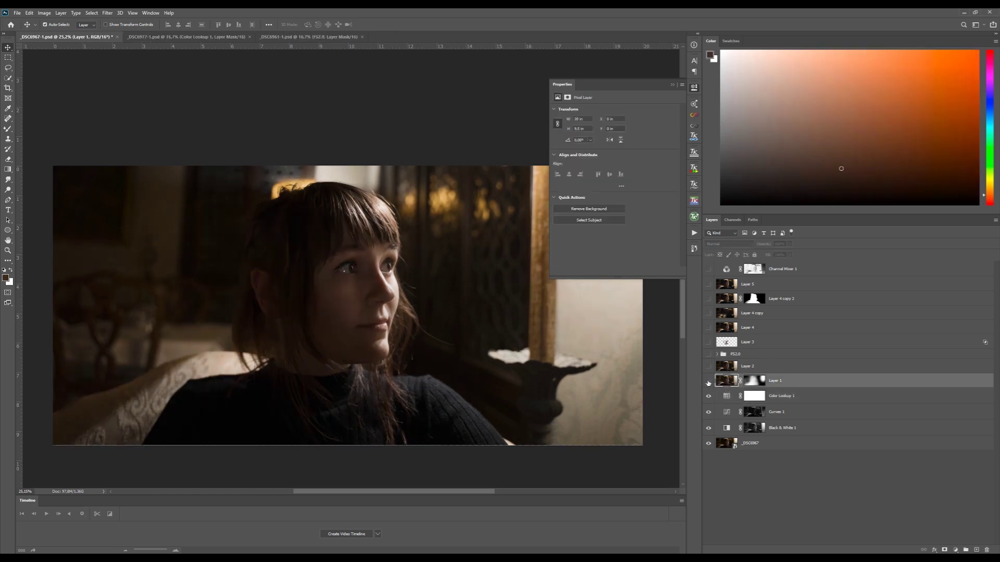
pyautogui.click(708, 380)
pyautogui.click(708, 380)
pyautogui.click(708, 381)
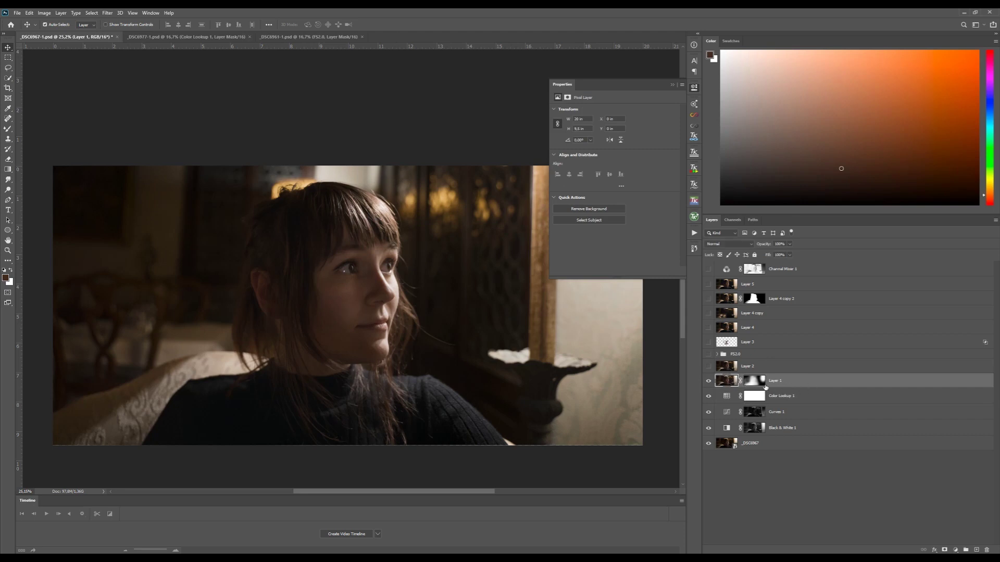
pyautogui.click(709, 382)
pyautogui.click(708, 382)
pyautogui.moveTo(479, 374); pyautogui.dragTo(445, 370)
# Inspect the _DSC6967 smart object layer, and recheck Layer 1's effect on the portrait by hiding and showing it.
pyautogui.click(763, 445)
pyautogui.click(763, 443)
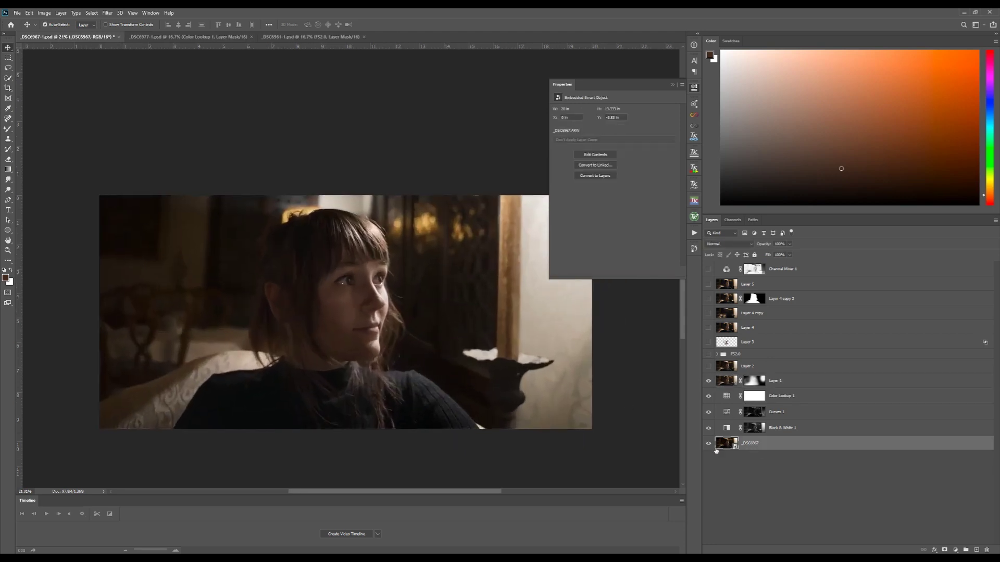
pyautogui.click(723, 383)
pyautogui.click(708, 381)
pyautogui.click(708, 381)
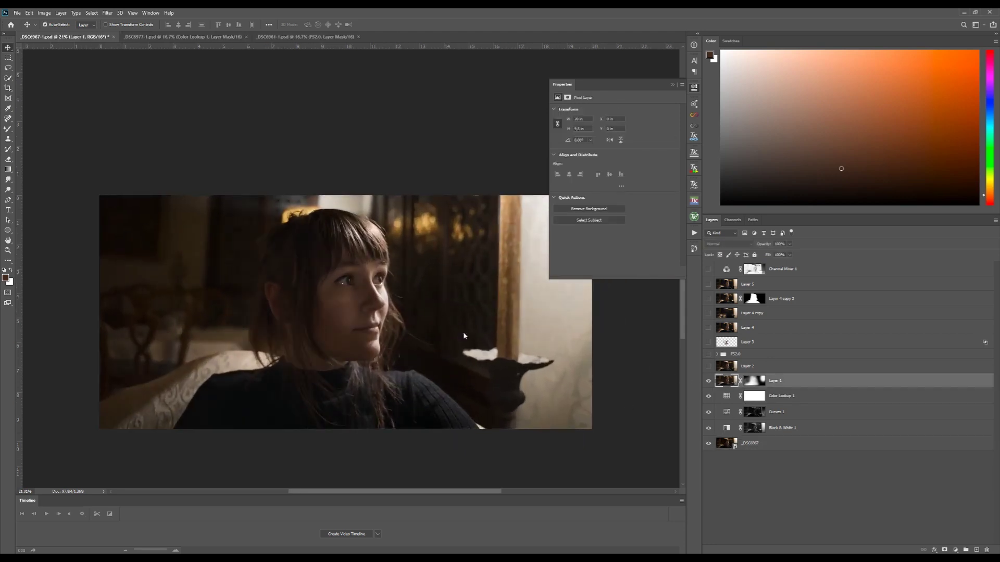
pyautogui.hscroll(2, 362, 316)
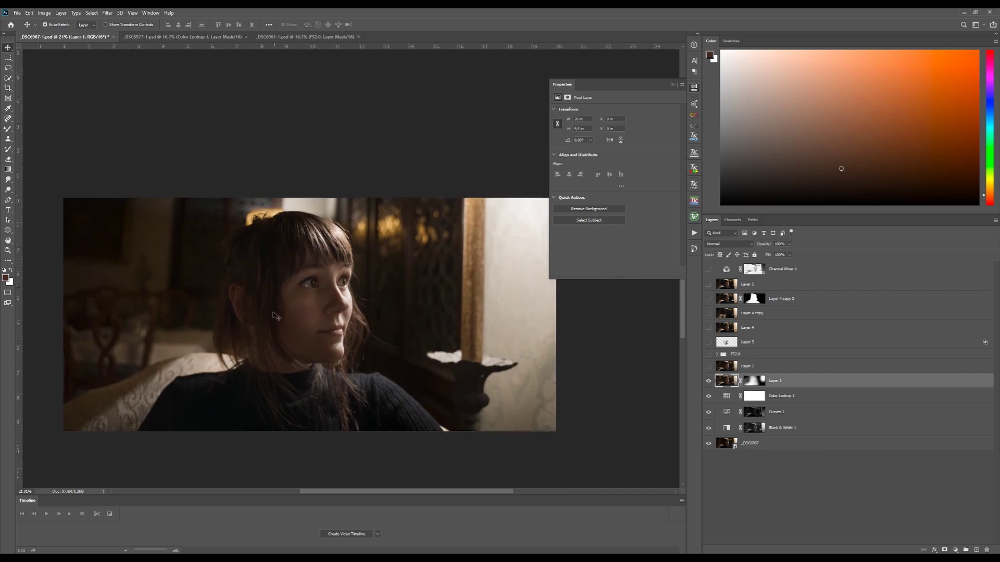
pyautogui.click(708, 381)
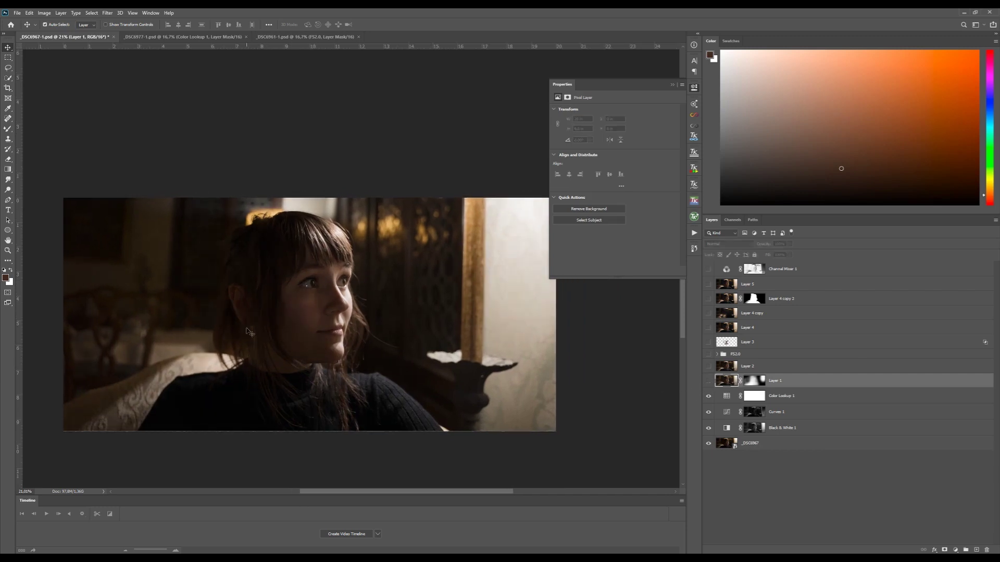
pyautogui.click(708, 381)
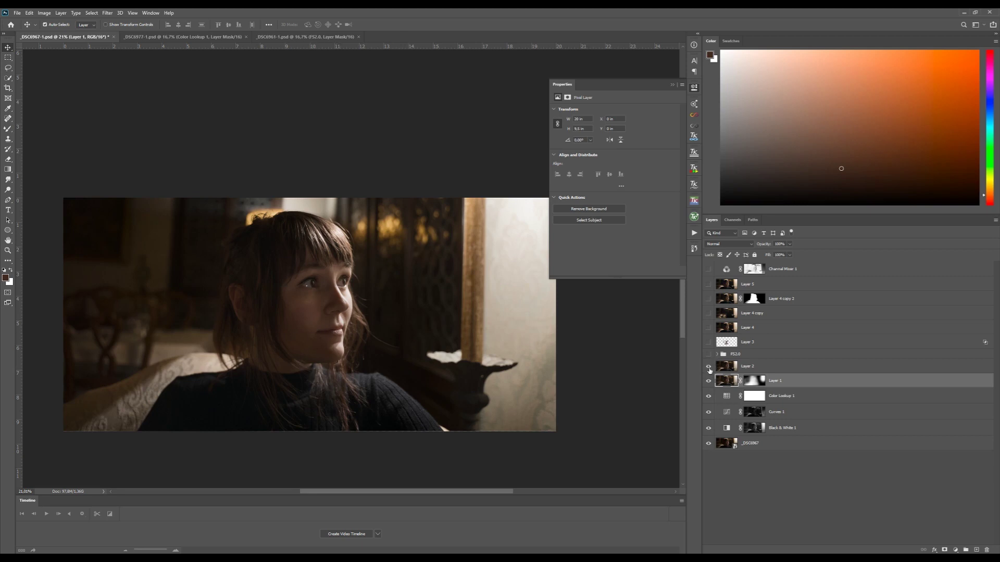
# Show and select Layer 2 and compare the face up close with and without it.
pyautogui.click(708, 367)
pyautogui.click(728, 369)
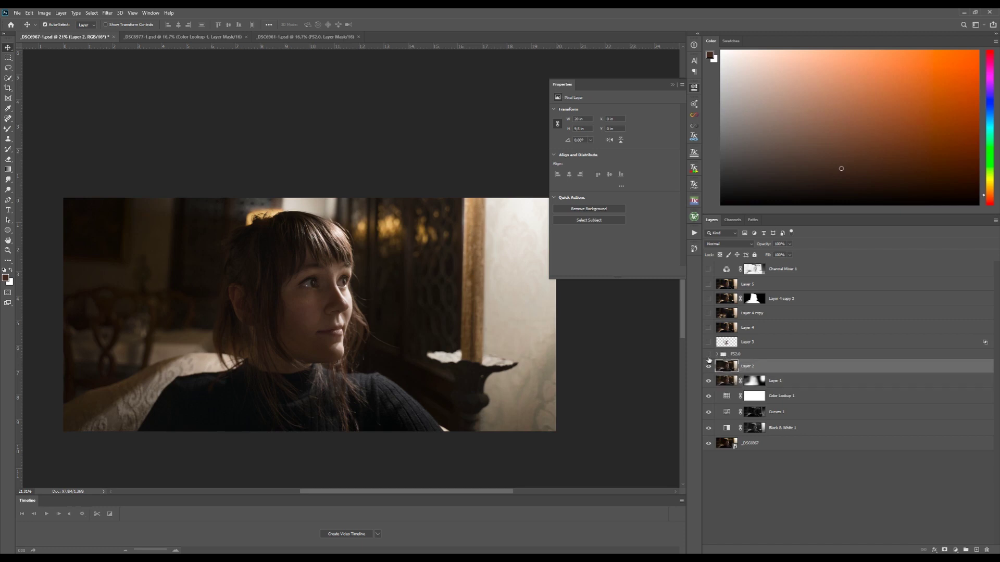
pyautogui.click(708, 355)
pyautogui.moveTo(294, 332); pyautogui.dragTo(330, 335)
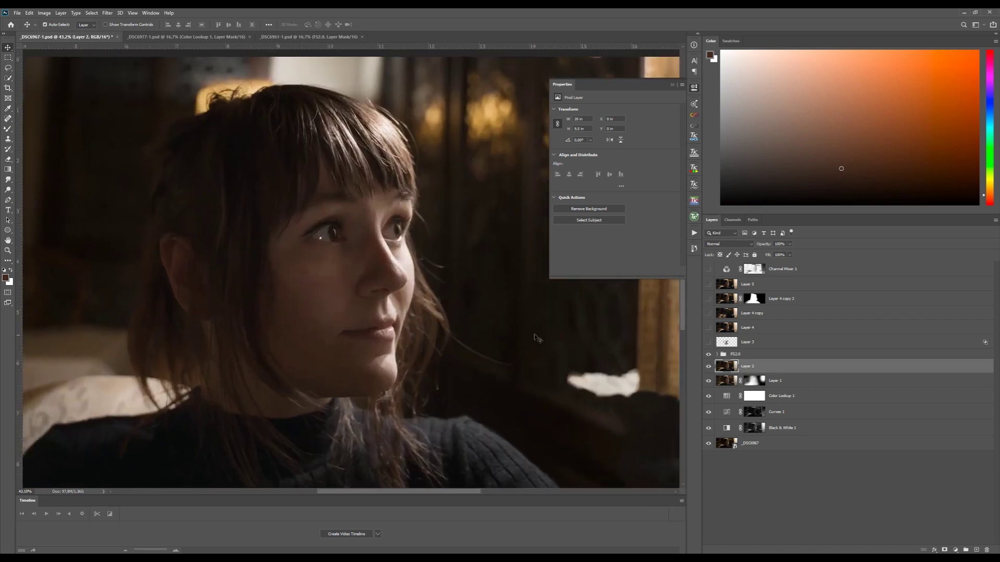
pyautogui.click(708, 368)
pyautogui.click(709, 366)
pyautogui.moveTo(388, 339); pyautogui.dragTo(385, 365)
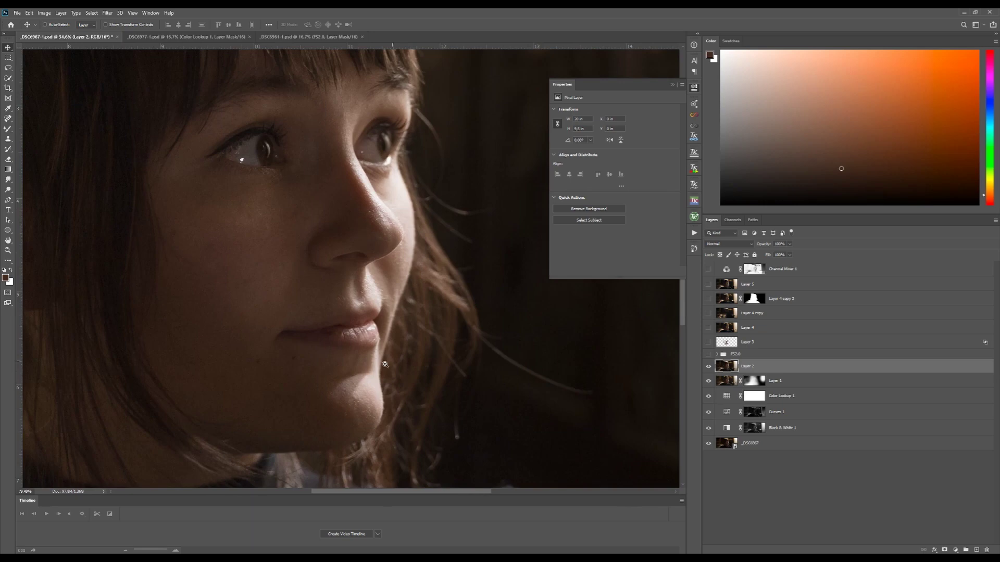
# Examine the light and skin tones on the woman's face and the surrounding room at several magnifications.
pyautogui.scroll(-3, 346, 379)
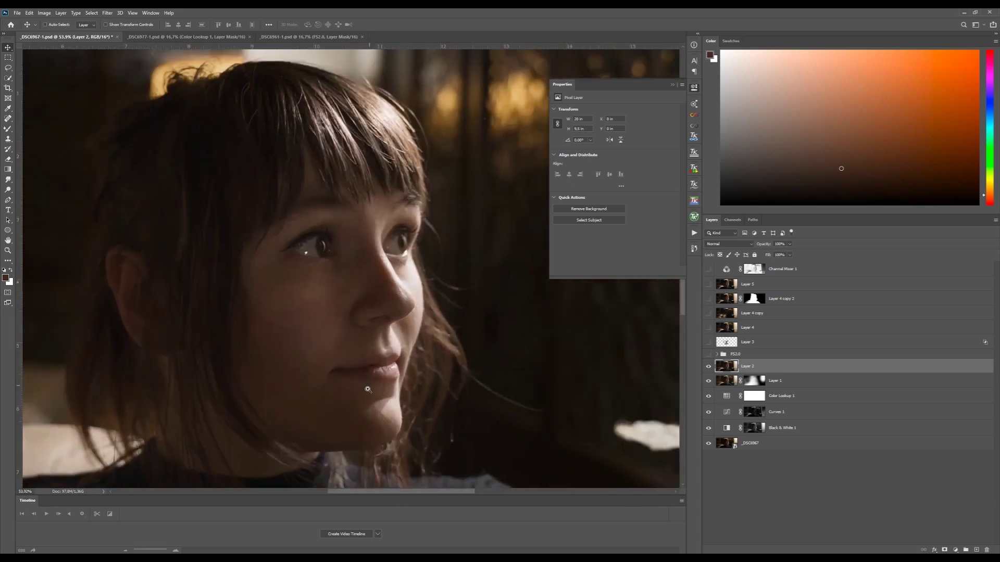
pyautogui.scroll(-2, 368, 389)
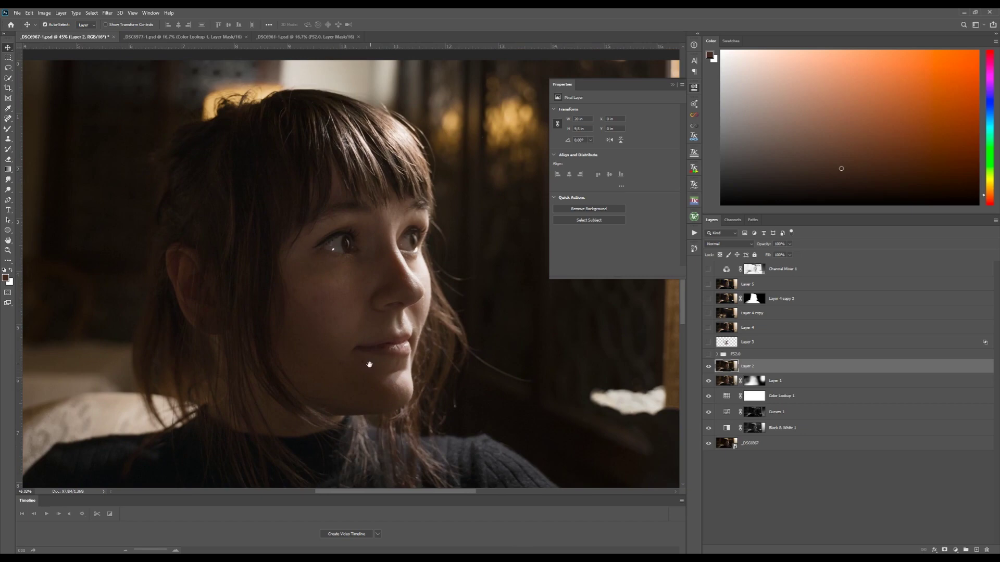
pyautogui.scroll(-3, 367, 363)
pyautogui.scroll(2, 349, 337)
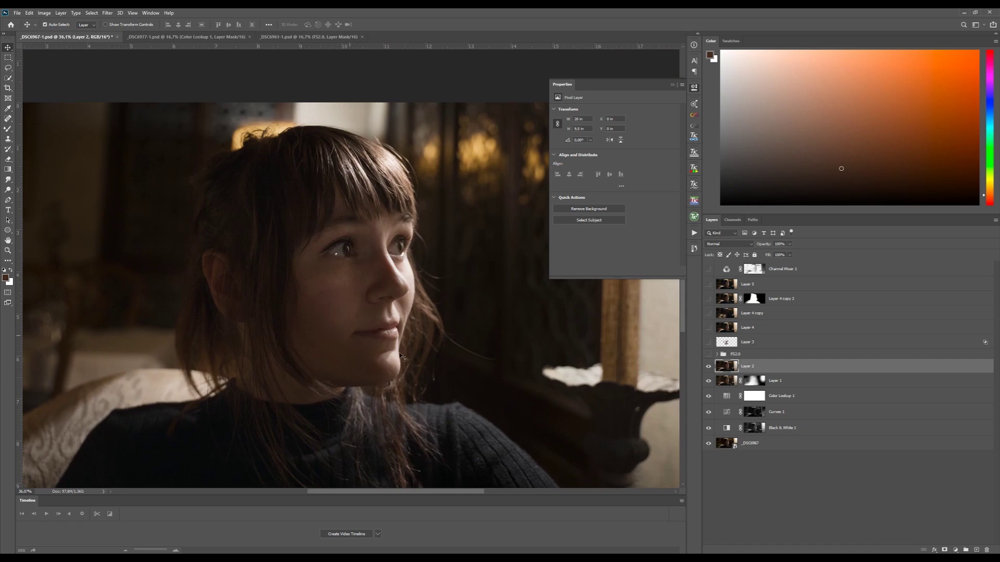
pyautogui.scroll(-3, 354, 326)
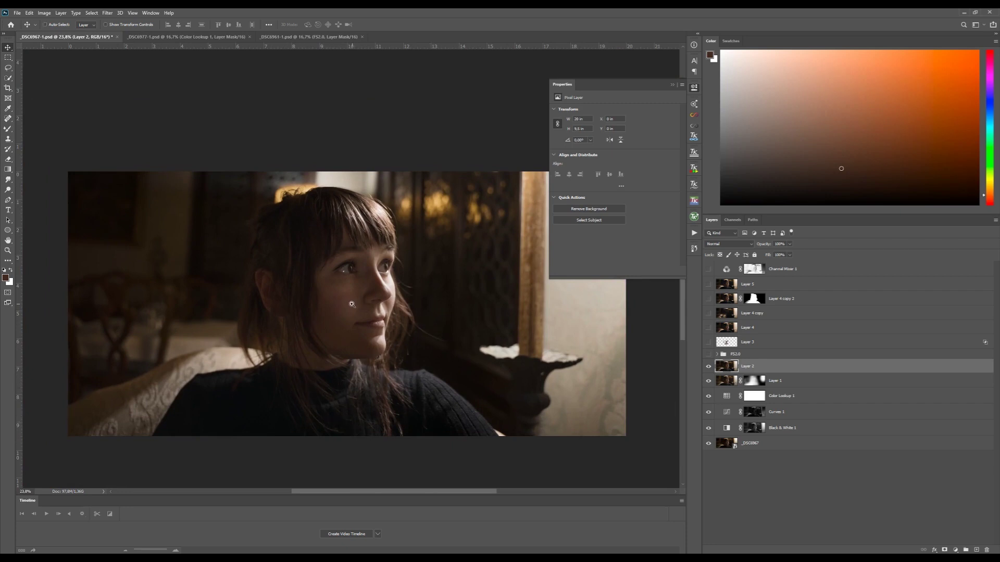
pyautogui.scroll(1, 380, 312)
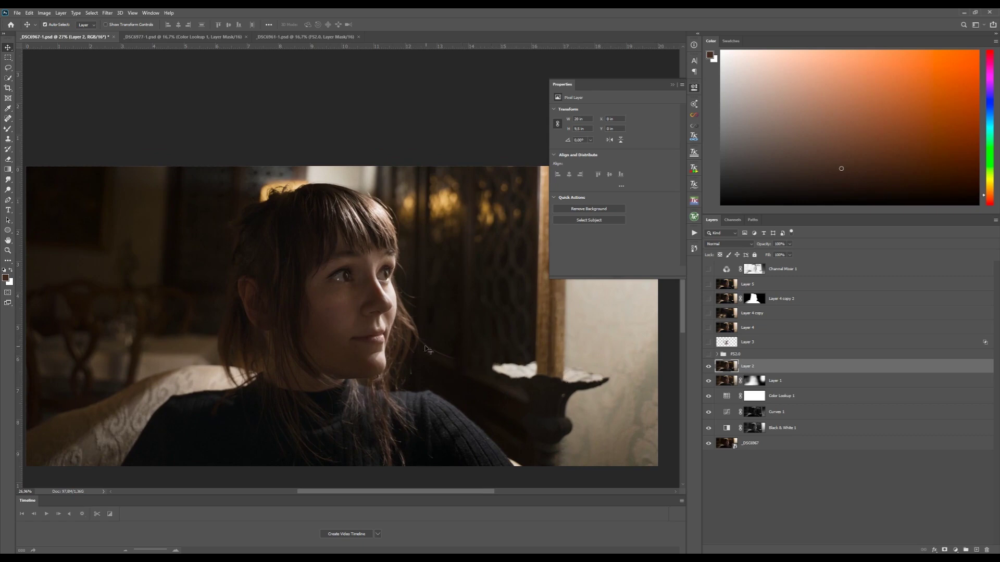
pyautogui.moveTo(426, 349); pyautogui.dragTo(406, 325)
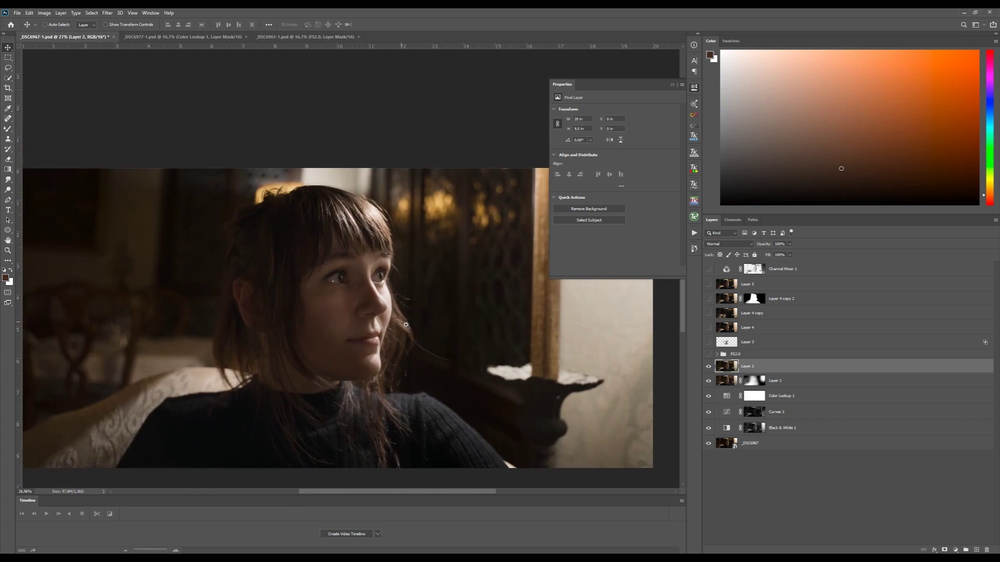
pyautogui.scroll(-1, 405, 325)
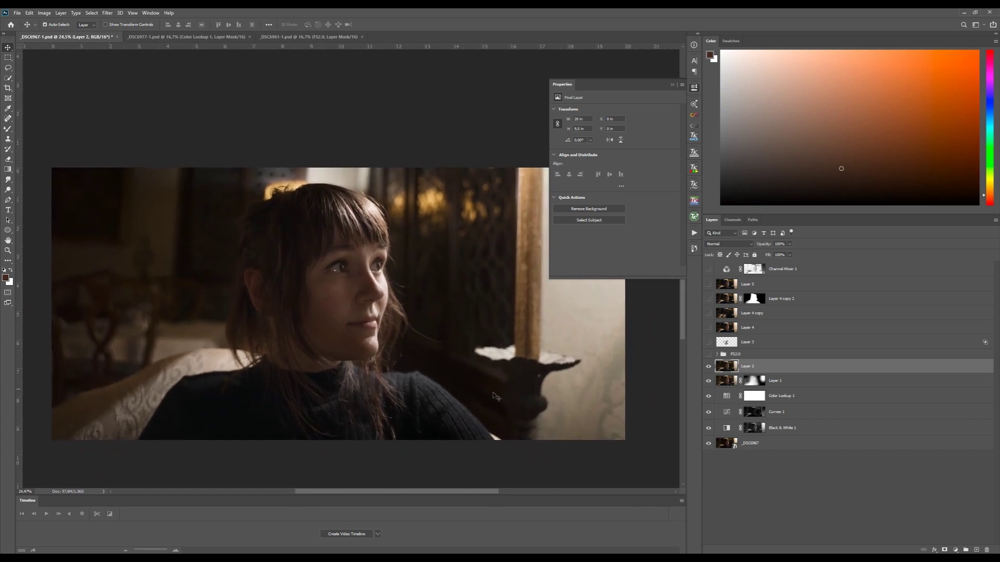
# Show the FS2.0 group, expand it to inspect its HIGH and LOW layers and Median smart filter, and collapse it again.
pyautogui.scroll(4, 418, 361)
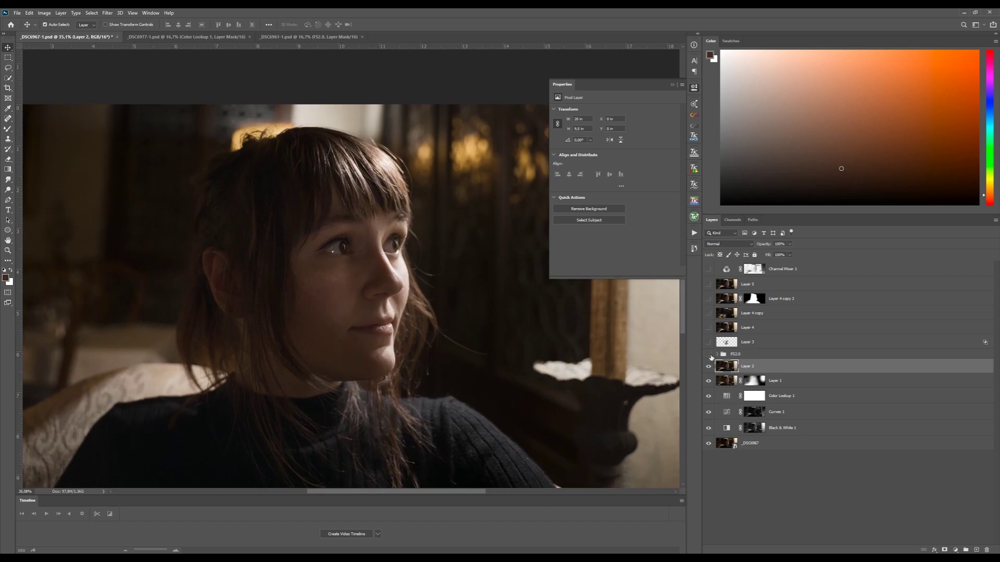
pyautogui.click(709, 355)
pyautogui.click(717, 355)
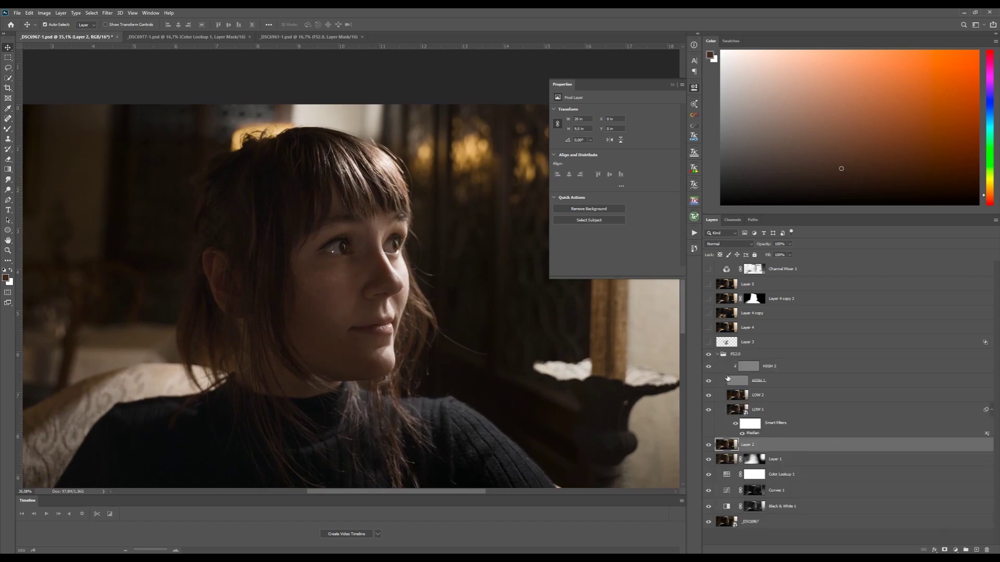
pyautogui.click(784, 411)
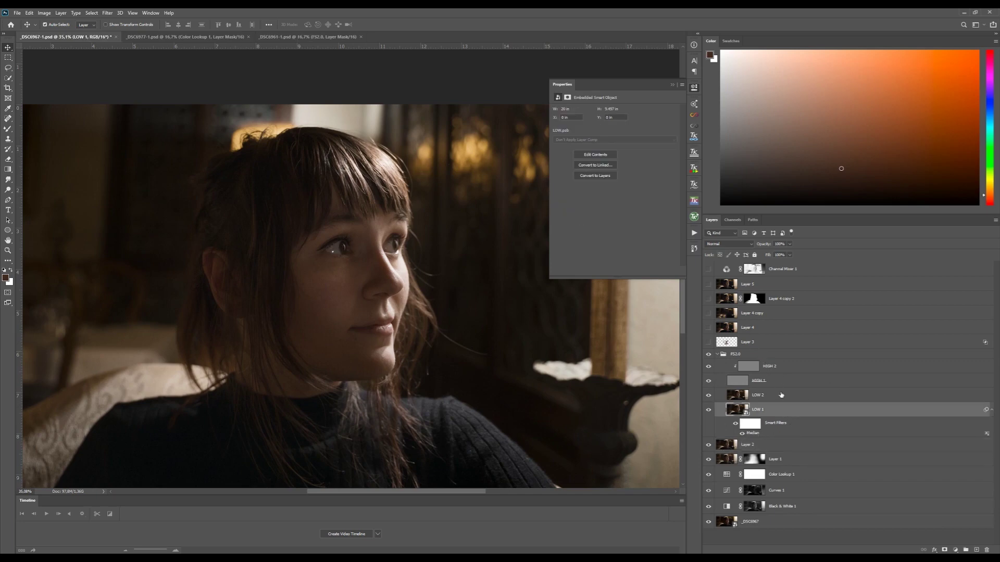
pyautogui.click(718, 358)
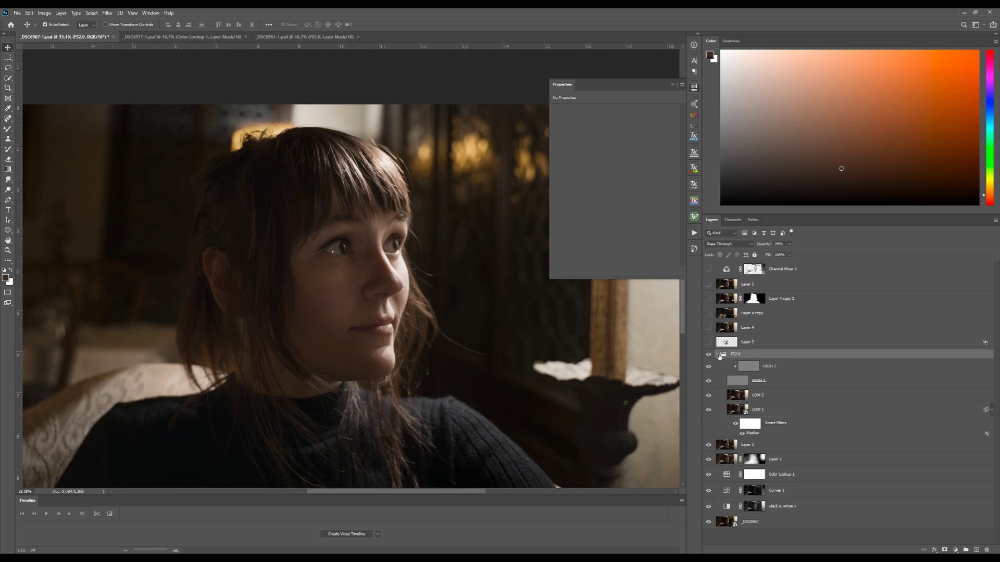
pyautogui.click(718, 355)
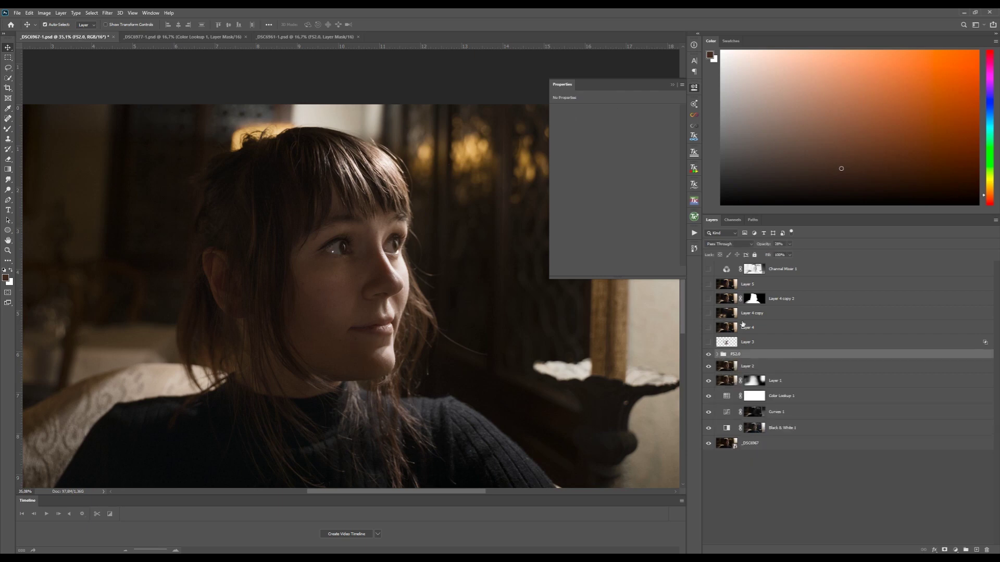
# Try the FS2.0 group at 100% opacity, and set its opacity to 22%.
pyautogui.click(789, 245)
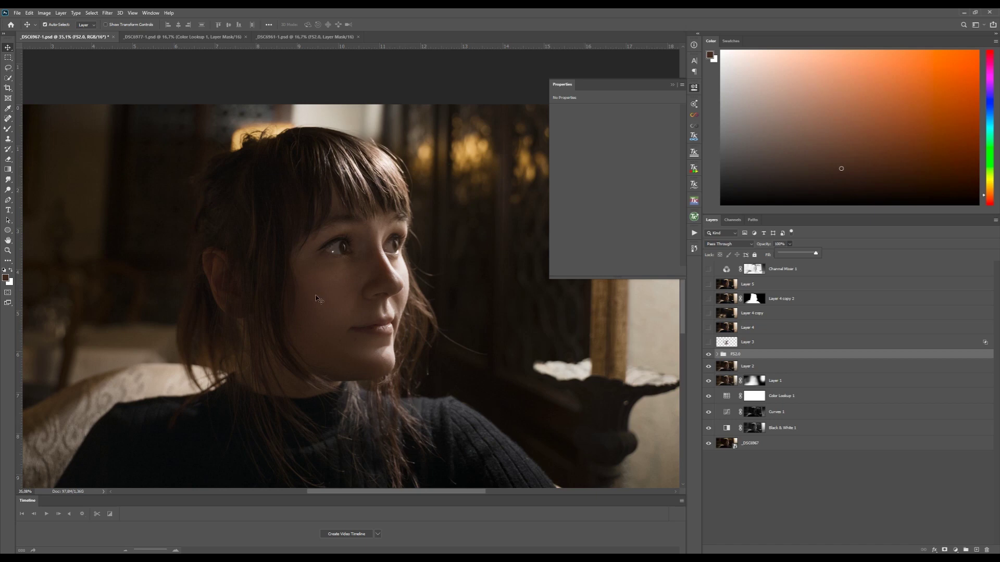
pyautogui.moveTo(784, 255); pyautogui.dragTo(786, 256)
pyautogui.click(745, 248)
pyautogui.write('22')
pyautogui.press('Return')
# Examine the smoothed skin on the woman's cheek, mouth and chin up close.
pyautogui.scroll(3, 390, 341)
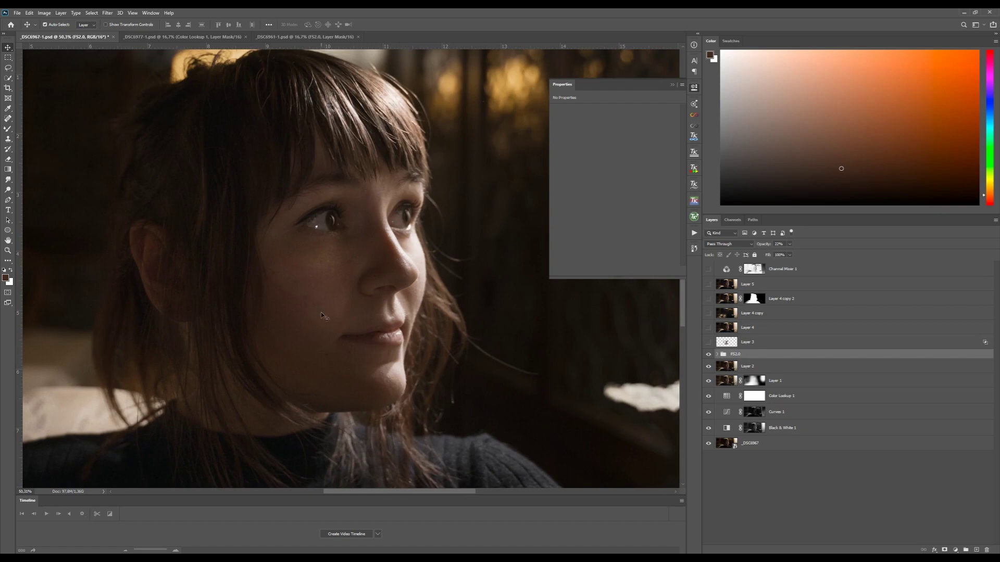
pyautogui.scroll(1, 316, 279)
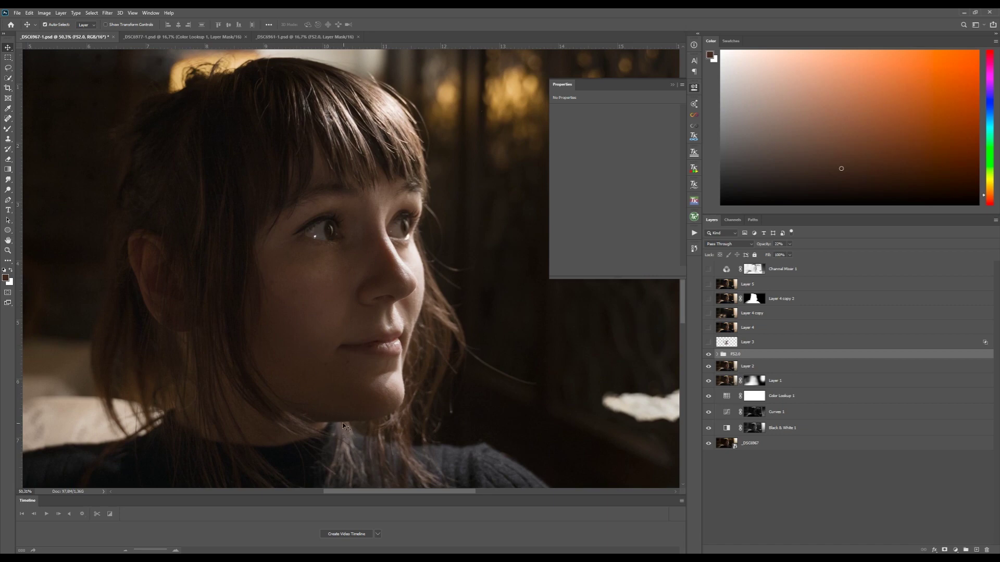
pyautogui.scroll(3, 343, 428)
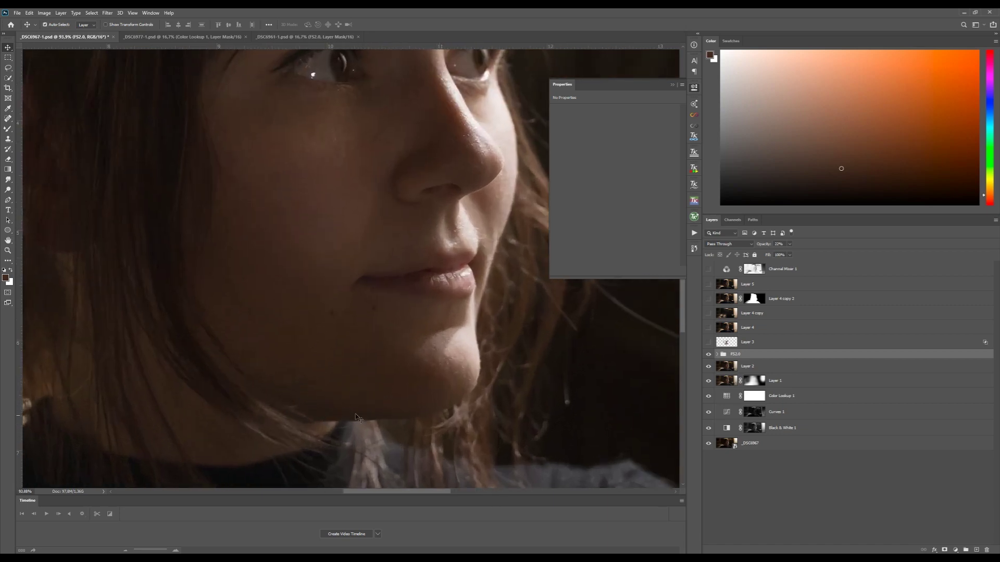
pyautogui.moveTo(337, 388); pyautogui.dragTo(350, 349)
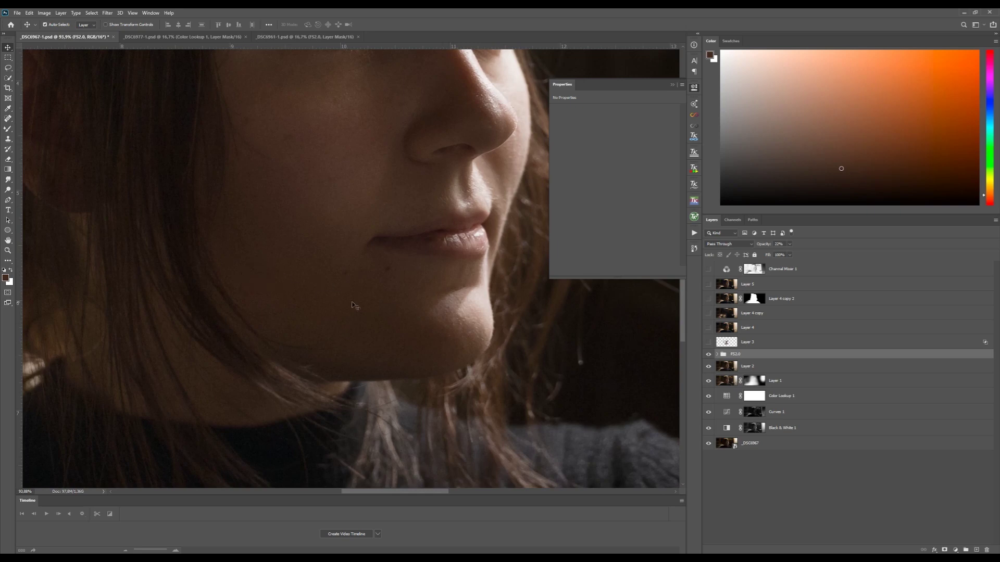
pyautogui.moveTo(368, 282); pyautogui.dragTo(389, 323)
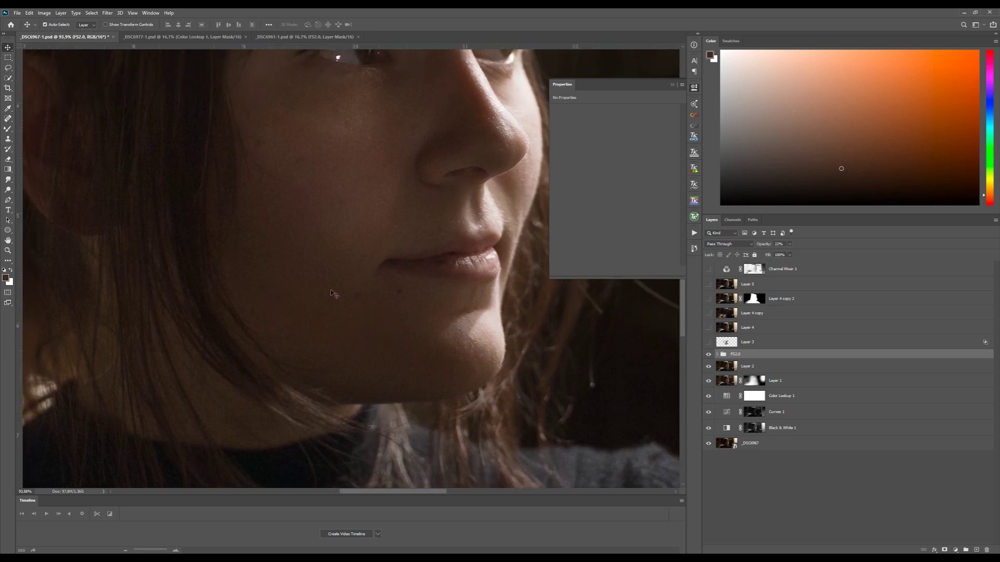
pyautogui.scroll(-6, 387, 346)
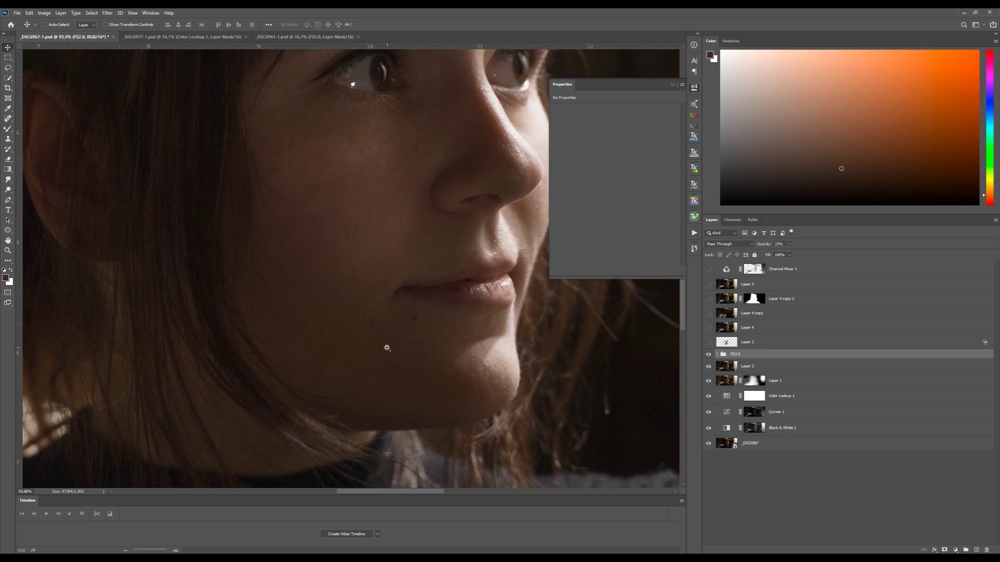
pyautogui.moveTo(361, 337); pyautogui.dragTo(345, 347)
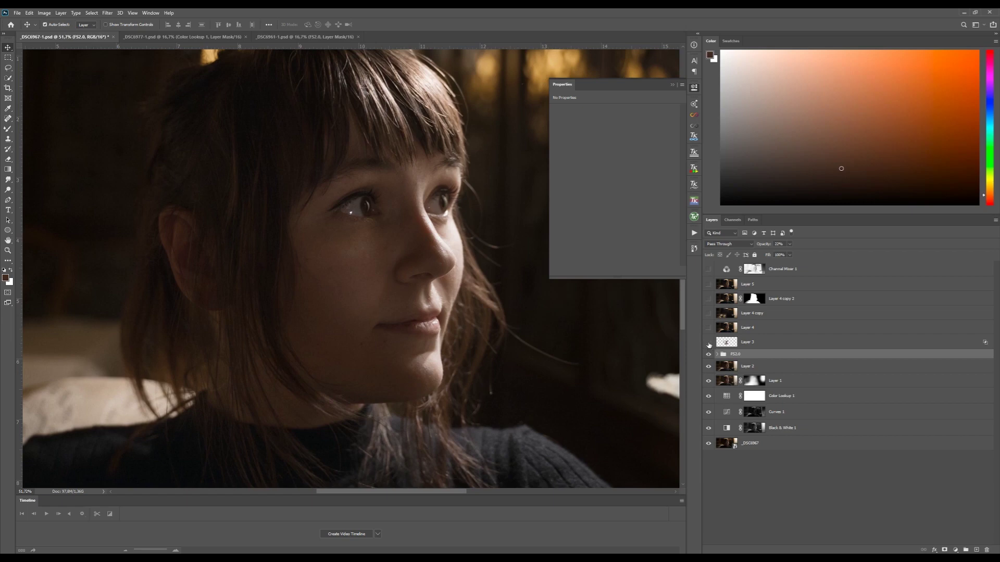
# Compare the skin color on the face with and without Layer 3, and select that layer.
pyautogui.click(708, 342)
pyautogui.scroll(3, 368, 335)
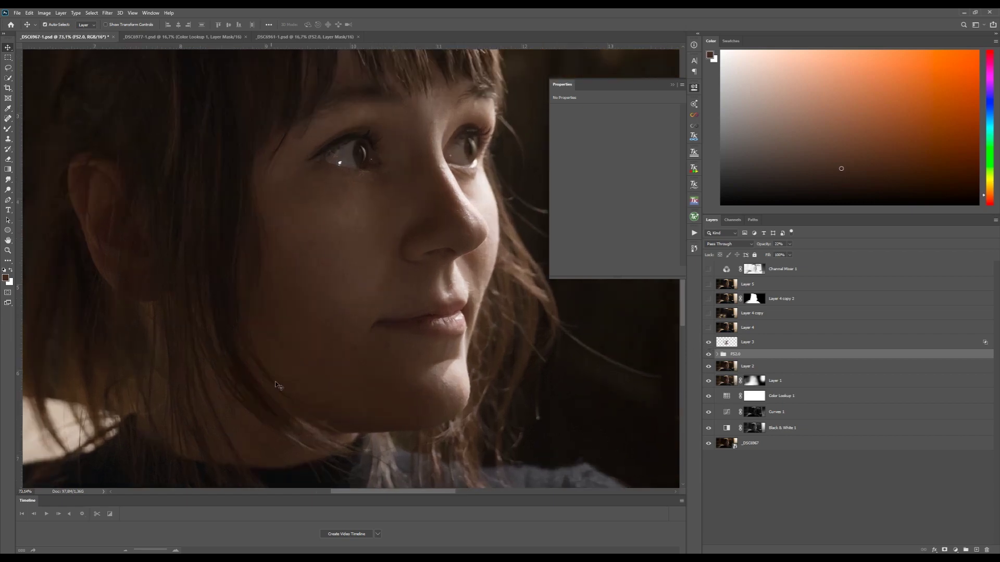
pyautogui.click(766, 345)
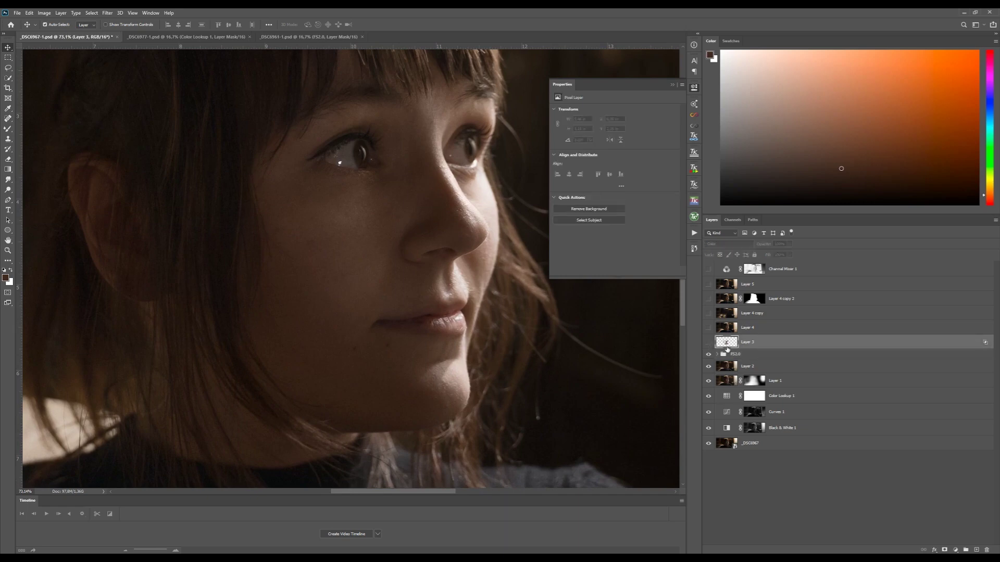
# Create a new empty layer above Layer 3 and sample a skin tone from the chin for the Brush tool.
pyautogui.hotkey('ctrl', 'shift', 'alt', 'n')
pyautogui.press('b')
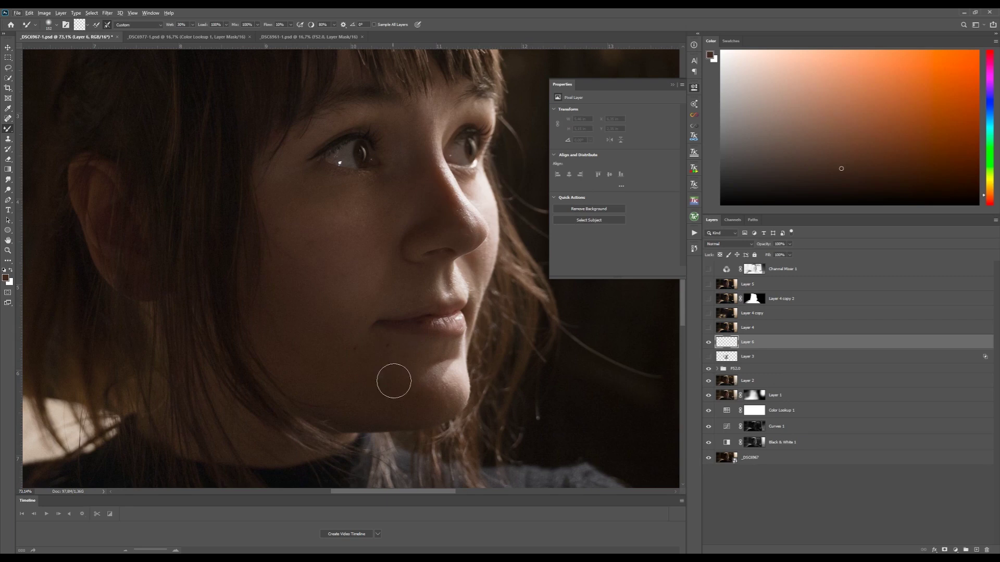
pyautogui.hotkey('shift', 'b')
pyautogui.keyDown('alt'); pyautogui.click(419, 369); pyautogui.keyUp('alt')
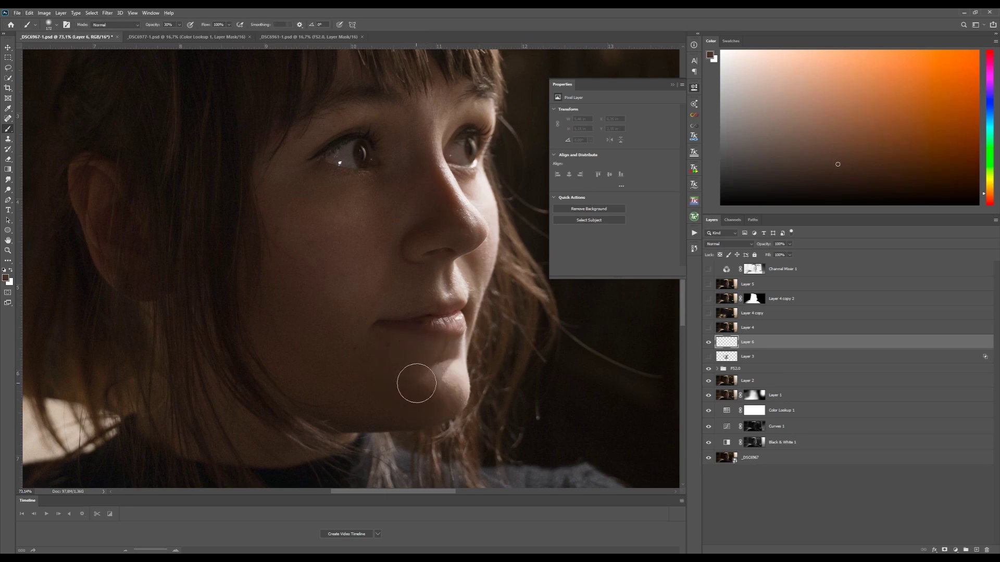
pyautogui.press('i')
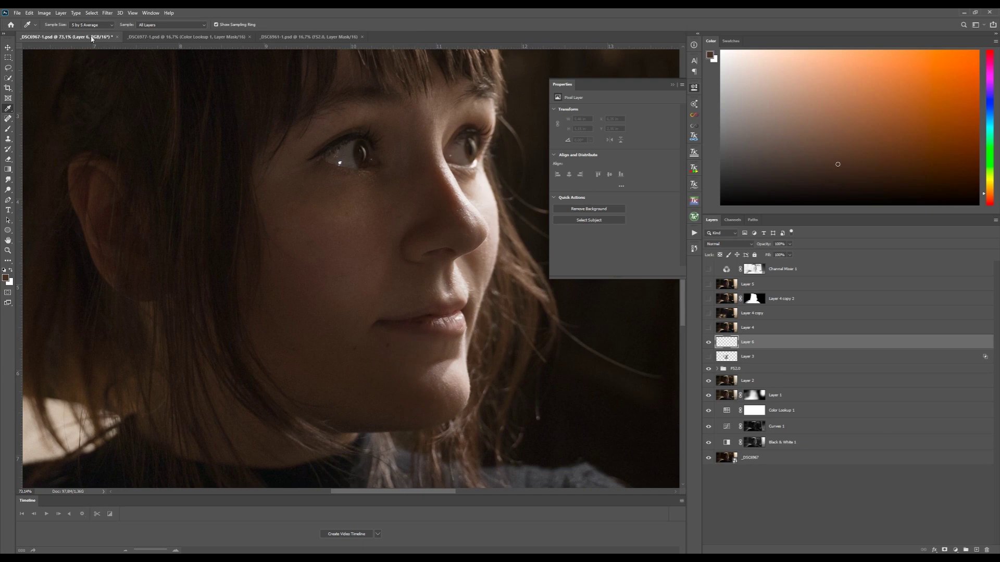
pyautogui.press('b')
pyautogui.keyDown('alt'); pyautogui.click(417, 376); pyautogui.keyUp('alt')
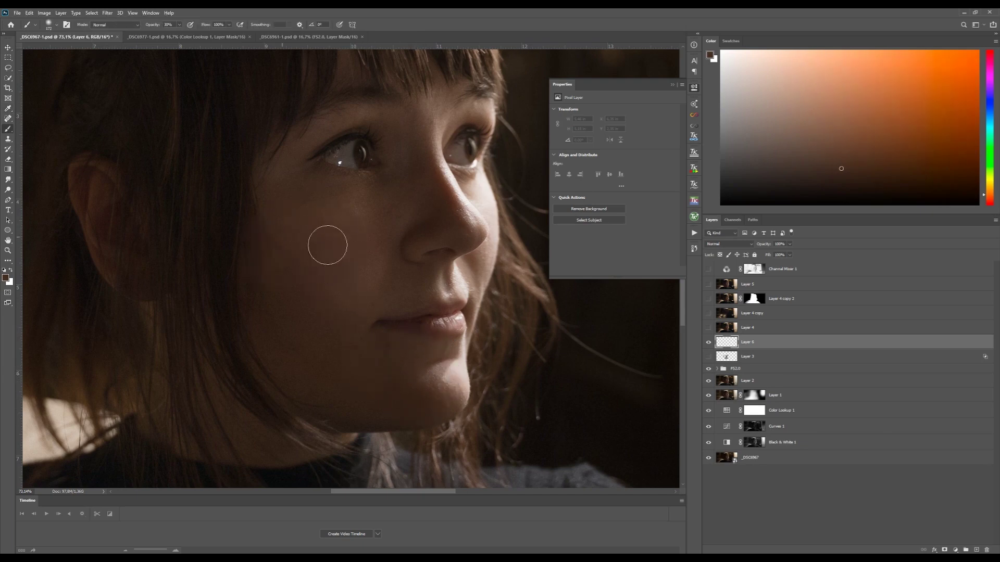
# Paint the sampled skin tone over the cheek on the new layer, with its blend mode set to Color.
pyautogui.moveTo(340, 256)
pyautogui.mouseDown()
pyautogui.moveTo(379, 217)
pyautogui.moveTo(285, 300)
pyautogui.mouseUp()
pyautogui.click(729, 244)
pyautogui.click(728, 428)
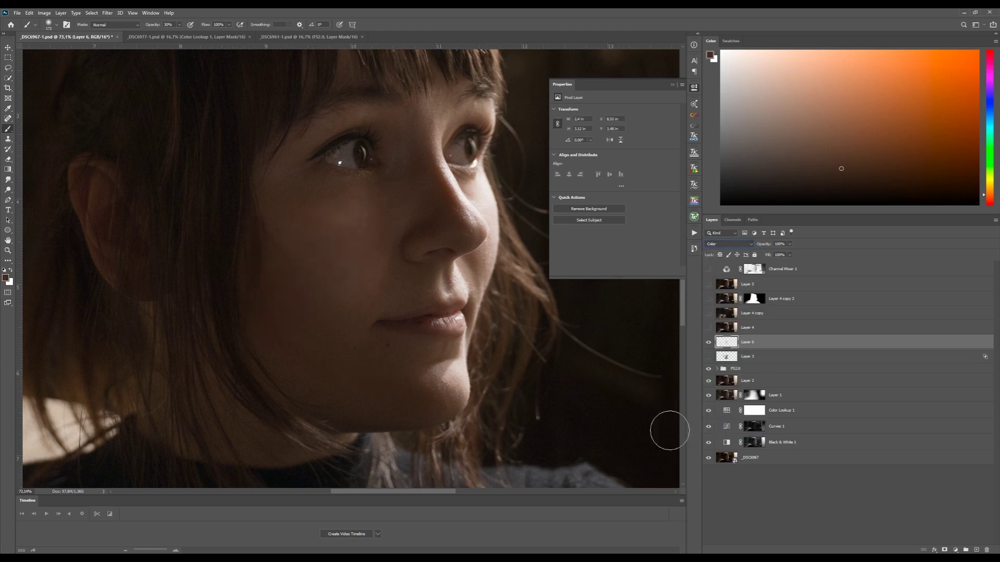
pyautogui.moveTo(350, 241)
pyautogui.mouseDown()
pyautogui.moveTo(311, 261)
pyautogui.moveTo(324, 211)
pyautogui.moveTo(298, 294)
pyautogui.moveTo(334, 291)
pyautogui.moveTo(348, 239)
pyautogui.moveTo(339, 288)
pyautogui.mouseUp()
# Compare the face with and without the painted color layer, and delete that layer.
pyautogui.click(708, 343)
pyautogui.click(708, 345)
pyautogui.moveTo(373, 296); pyautogui.dragTo(556, 370)
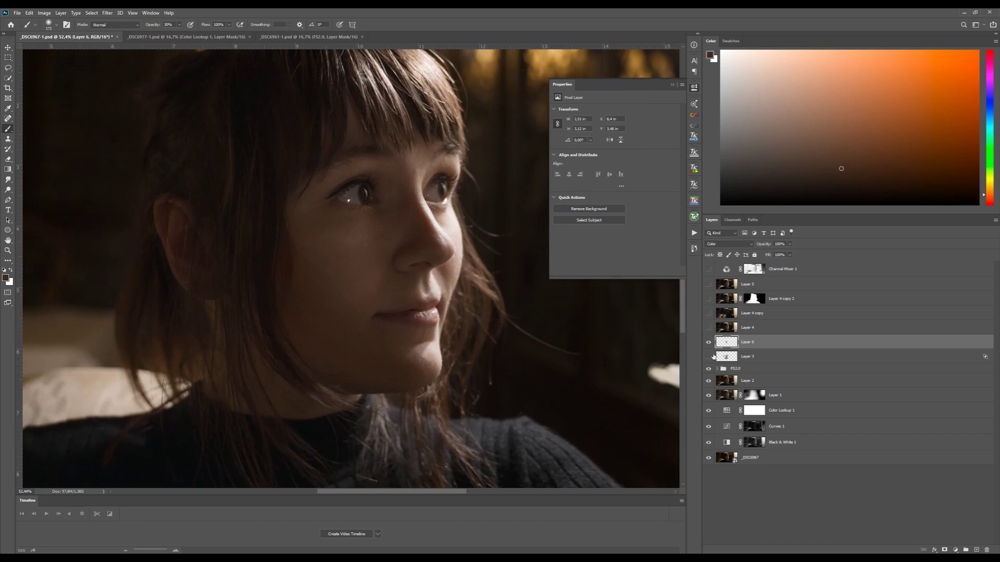
pyautogui.press('Delete')
# Show Layer 3 and Layer 4, compare the portrait with and without Layer 4, and select Layer 4.
pyautogui.click(708, 342)
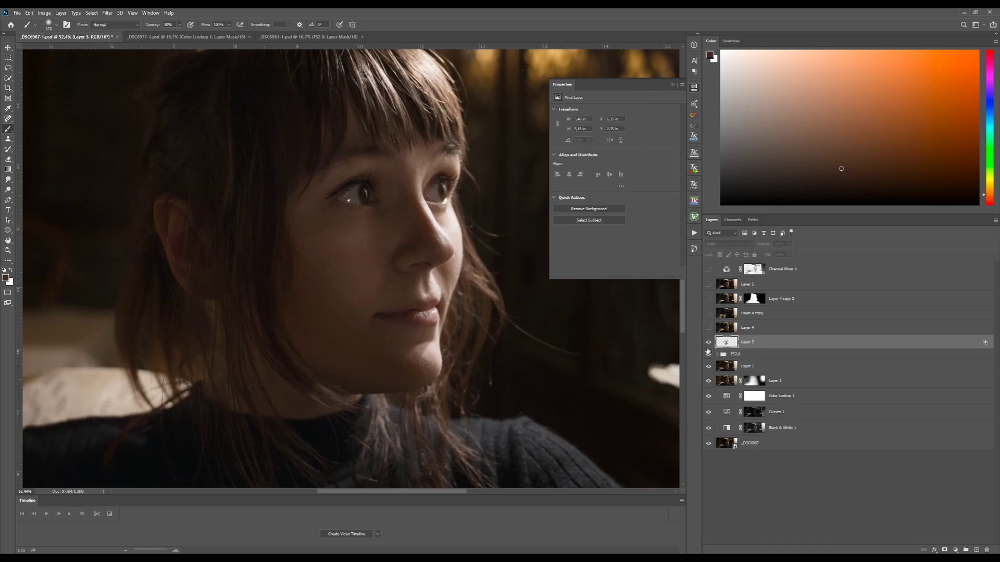
pyautogui.click(708, 328)
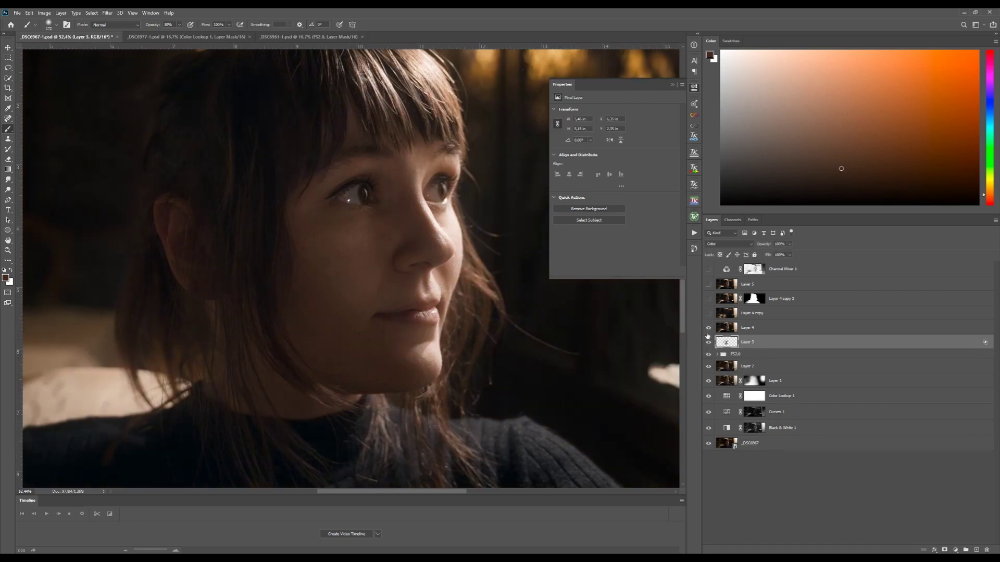
pyautogui.click(708, 328)
pyautogui.click(708, 328)
pyautogui.click(761, 332)
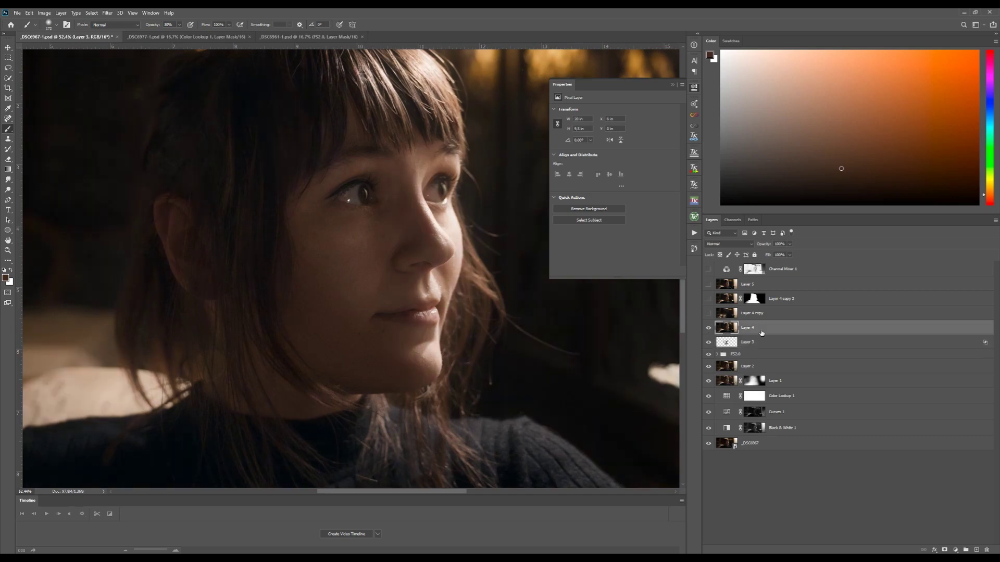
# Compare the wider portrait with and without Layer 4 and examine the light across the room.
pyautogui.scroll(-4, 397, 354)
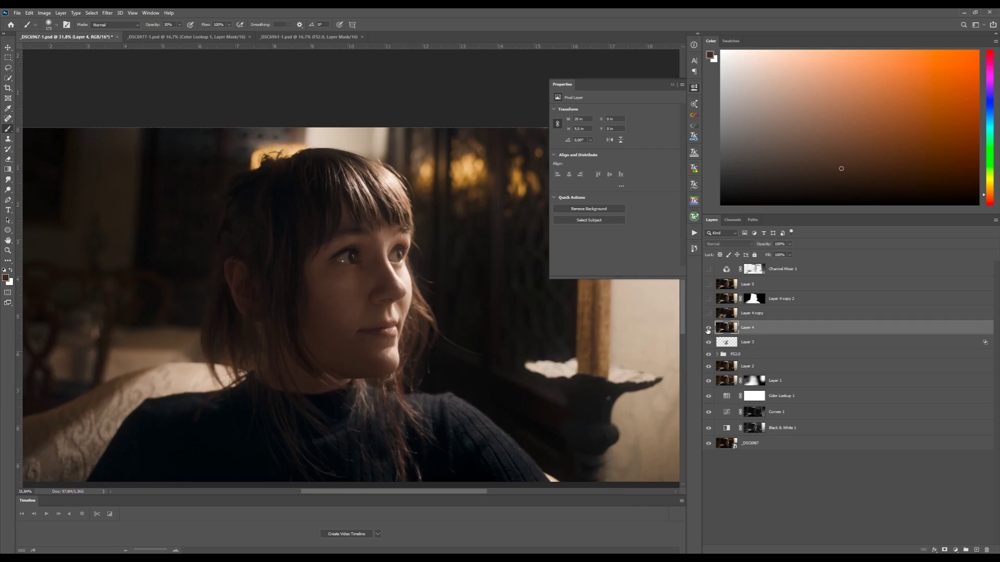
pyautogui.click(708, 328)
pyautogui.click(708, 328)
pyautogui.moveTo(412, 343); pyautogui.dragTo(385, 327)
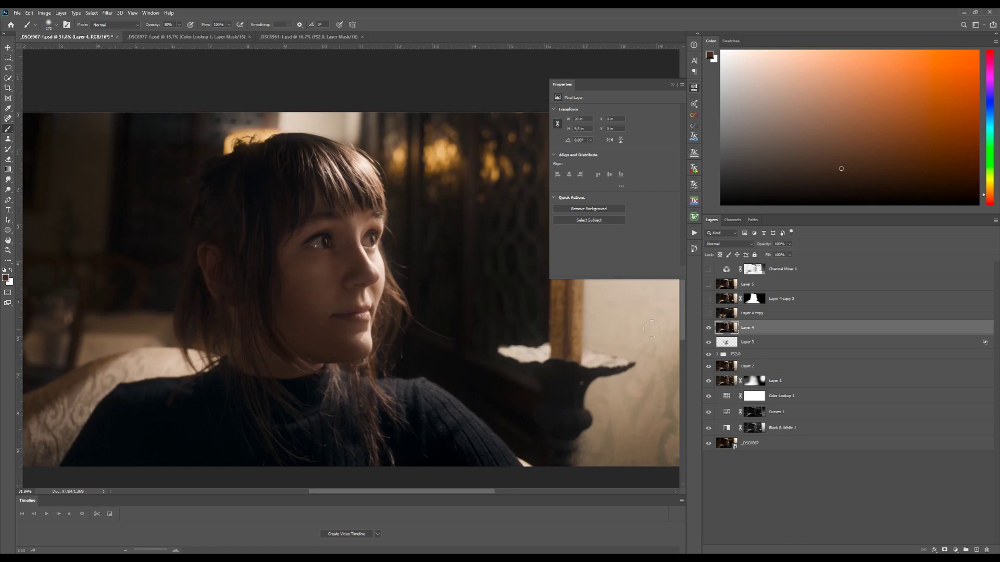
pyautogui.moveTo(396, 280); pyautogui.dragTo(317, 288)
pyautogui.moveTo(415, 283); pyautogui.dragTo(410, 316)
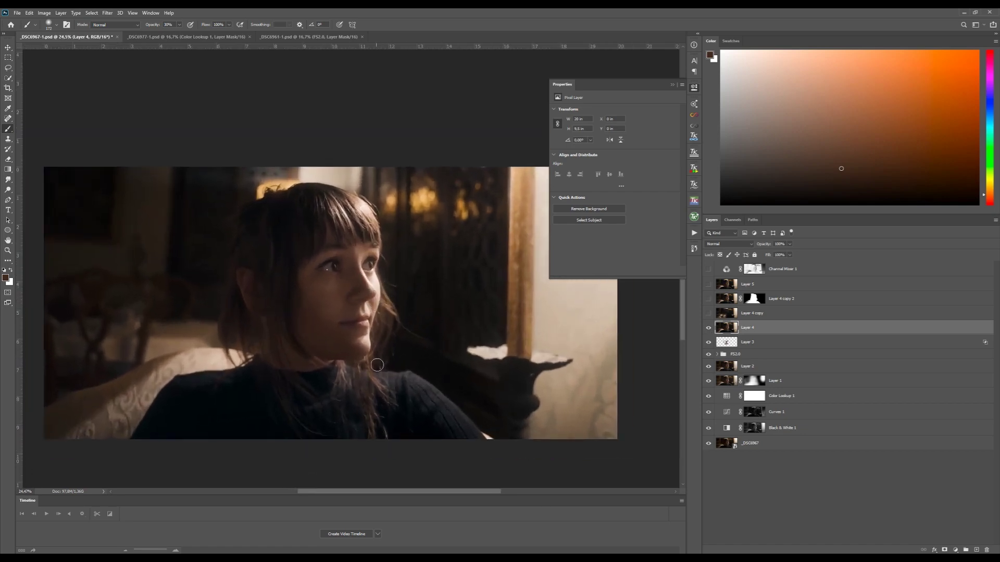
# Recheck Layer 4's effect by hiding and showing it, viewing both the face up close and the full picture.
pyautogui.scroll(1, 325, 316)
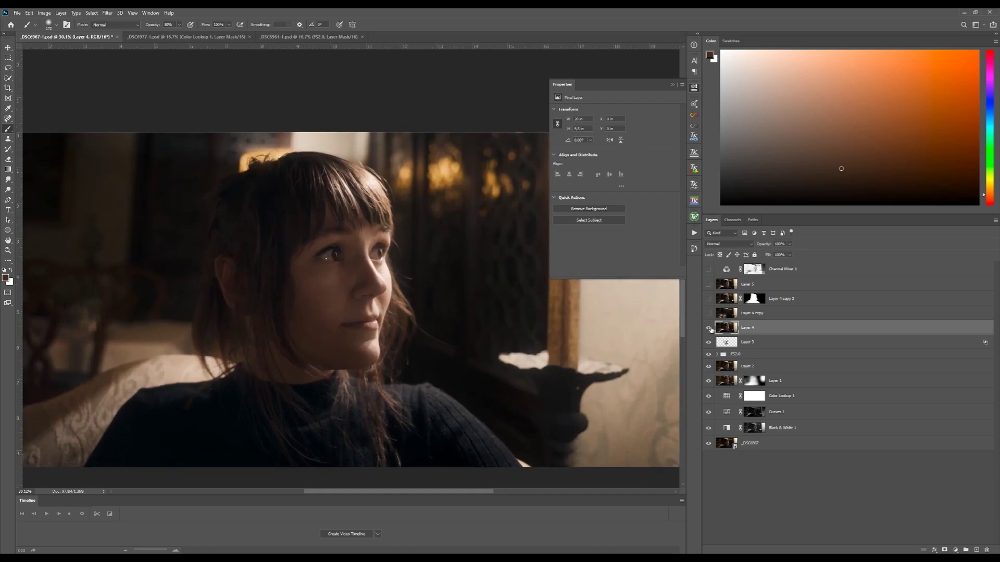
pyautogui.click(708, 328)
pyautogui.click(708, 328)
pyautogui.scroll(2, 383, 276)
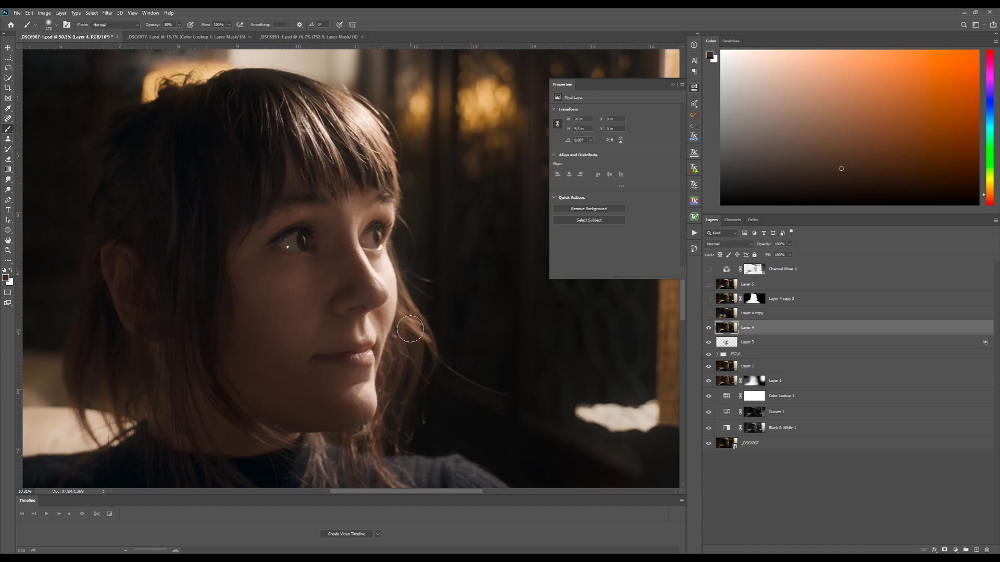
pyautogui.scroll(-3, 313, 307)
pyautogui.scroll(1, 311, 303)
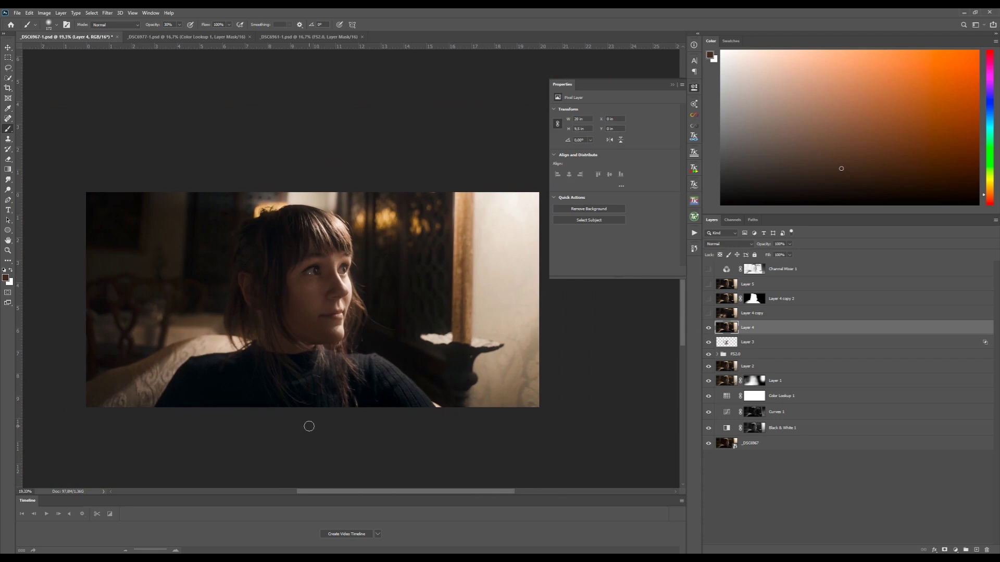
# Show Layer 4 copy with its background lacking the woman, the masked Layer 4 copy 2, and Layer 5.
pyautogui.click(708, 314)
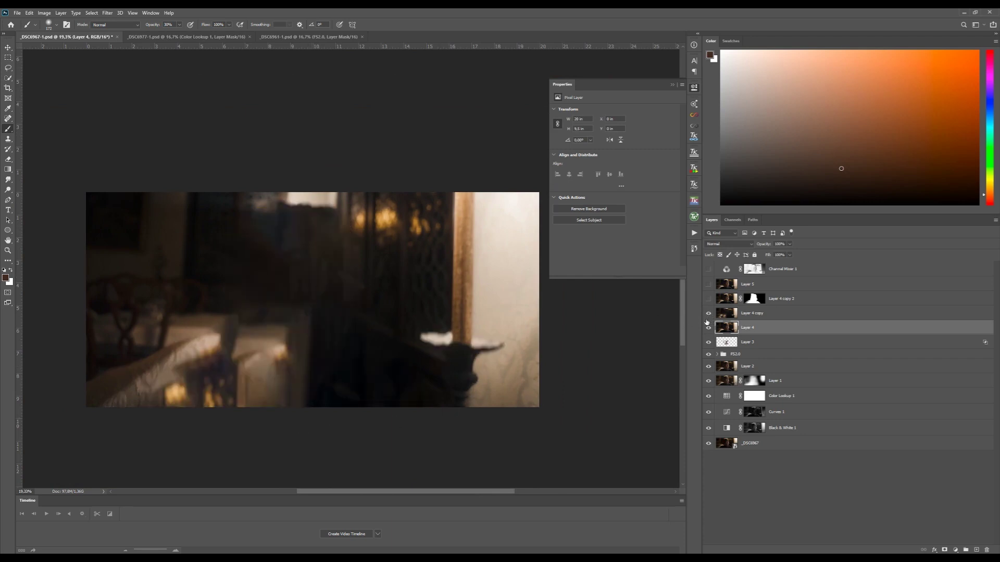
pyautogui.moveTo(325, 296)
pyautogui.mouseDown()
pyautogui.moveTo(320, 286)
pyautogui.moveTo(364, 298)
pyautogui.moveTo(358, 285)
pyautogui.moveTo(337, 293)
pyautogui.moveTo(358, 290)
pyautogui.mouseUp()
pyautogui.click(709, 299)
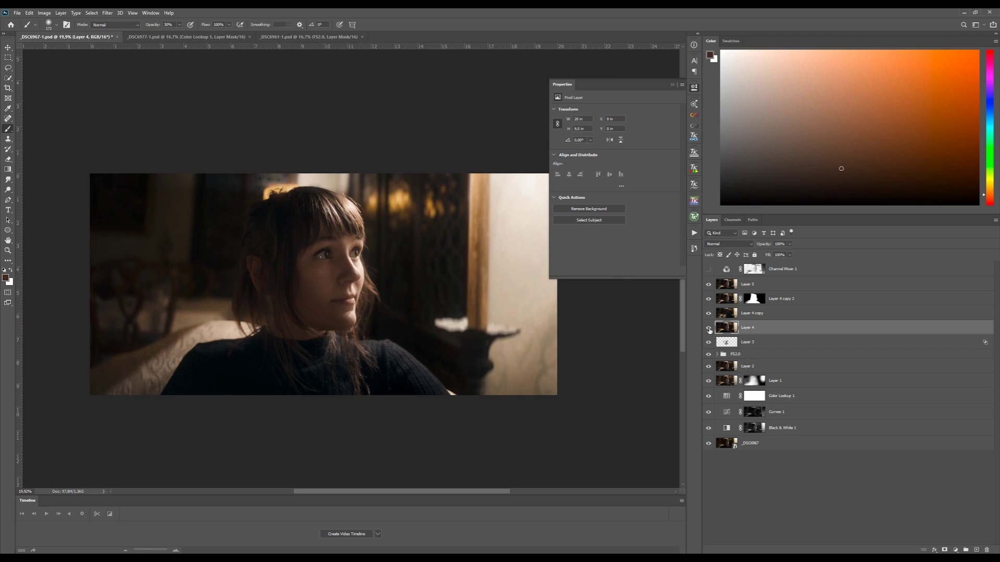
# Toggle Layer 4 repeatedly beneath the visible upper layers, and examine the background around the table, wall and lights.
pyautogui.click(709, 328)
pyautogui.keyDown('alt'); pyautogui.click(709, 328); pyautogui.keyUp('alt')
pyautogui.keyDown('alt'); pyautogui.click(709, 328); pyautogui.keyUp('alt')
pyautogui.keyDown('alt'); pyautogui.click(709, 328); pyautogui.keyUp('alt')
pyautogui.keyDown('alt'); pyautogui.click(709, 328); pyautogui.keyUp('alt')
pyautogui.moveTo(452, 358); pyautogui.dragTo(384, 327)
pyautogui.scroll(5, 386, 314)
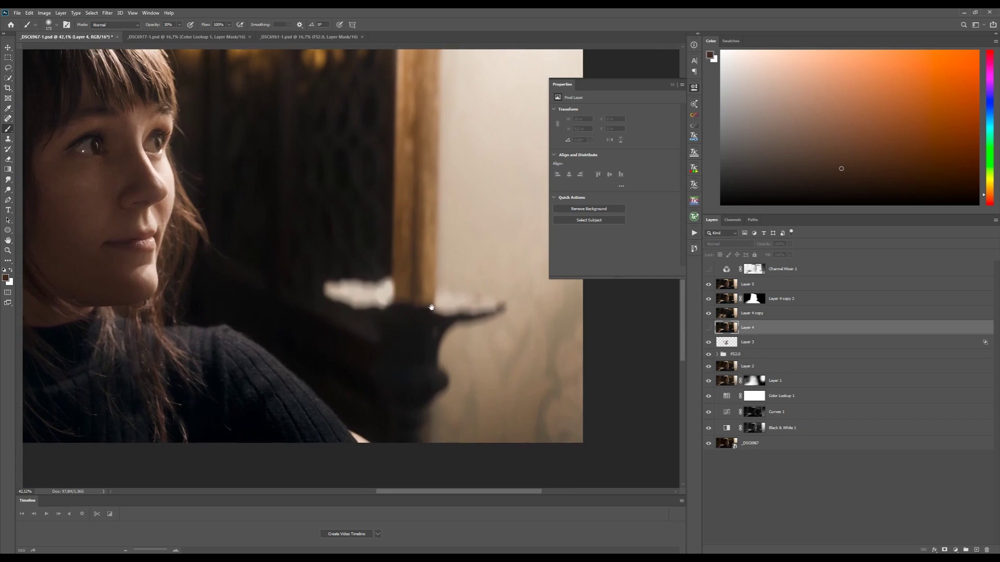
pyautogui.moveTo(326, 222); pyautogui.dragTo(385, 369)
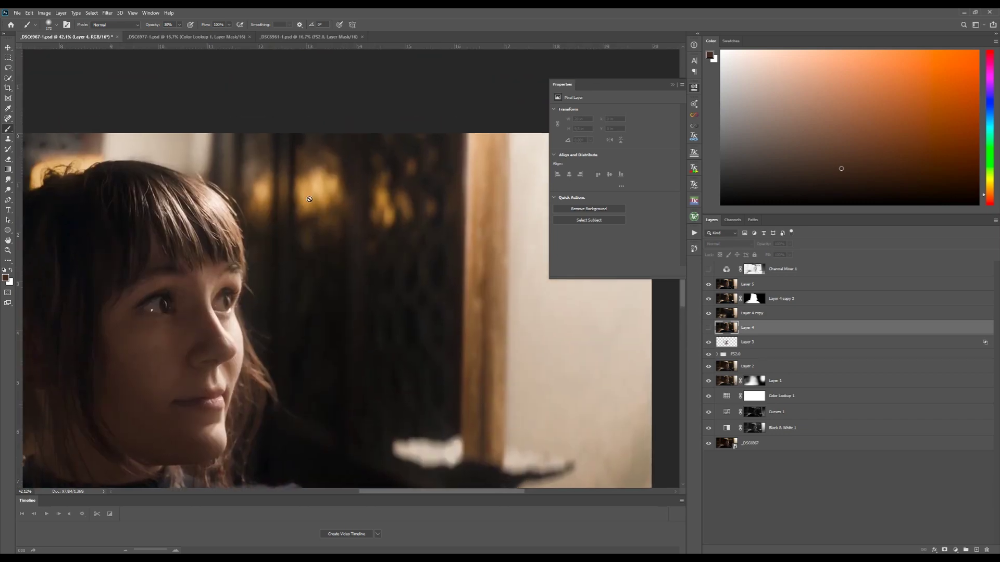
pyautogui.hscroll(-1, 291, 205)
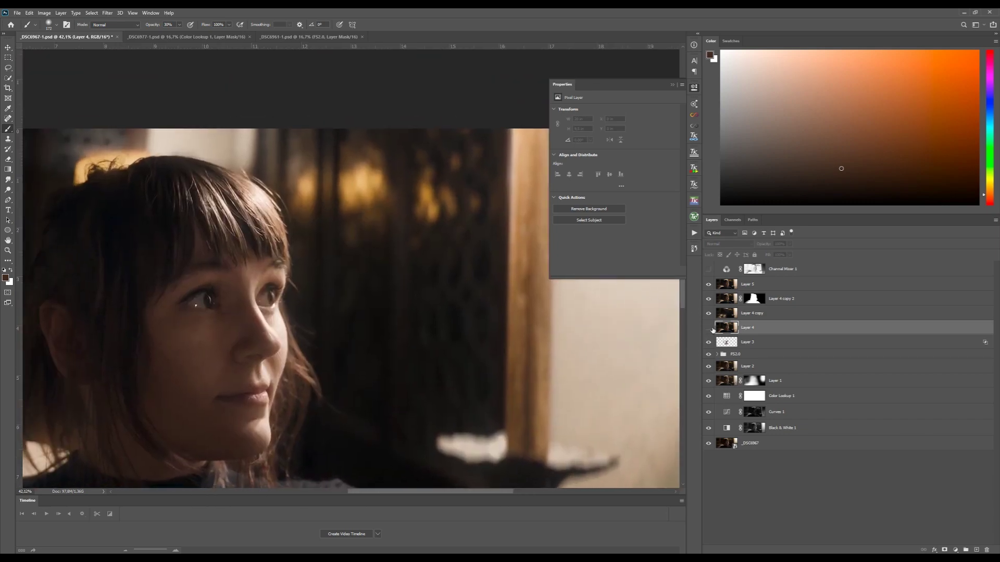
# Toggle Layer 4, then show it alone and examine the lights behind the woman's head up close.
pyautogui.keyDown('alt'); pyautogui.click(709, 329); pyautogui.keyUp('alt')
pyautogui.keyDown('alt'); pyautogui.click(709, 330); pyautogui.keyUp('alt')
pyautogui.keyDown('alt'); pyautogui.click(709, 328); pyautogui.keyUp('alt')
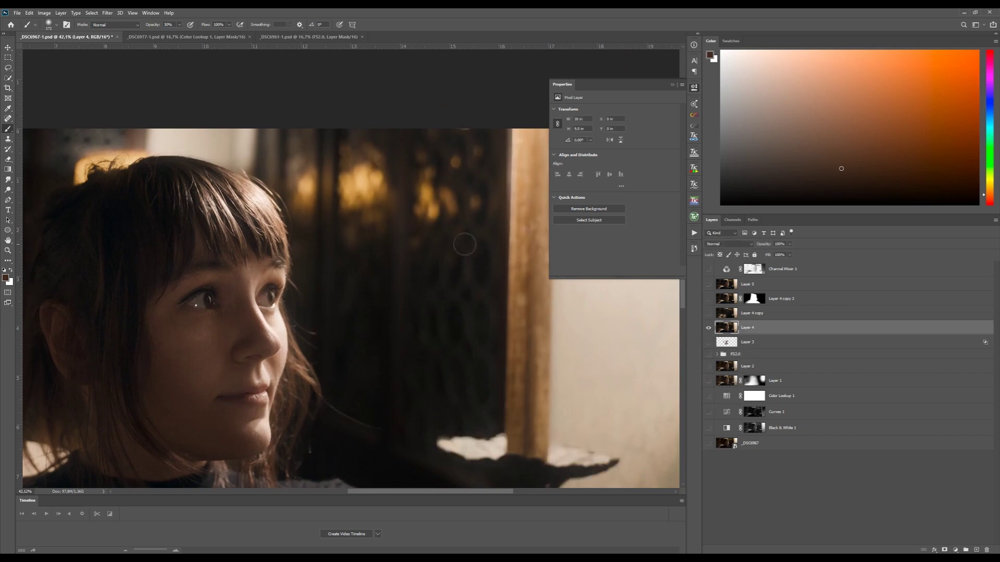
pyautogui.scroll(1, 416, 263)
pyautogui.scroll(2, 397, 243)
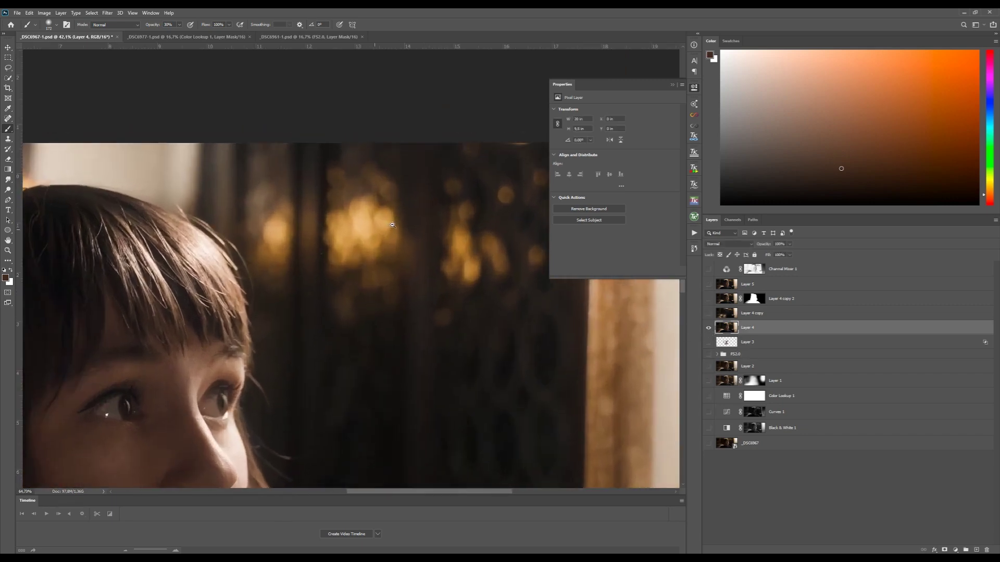
# Show only Layer 4 copy and examine its blurred background without the woman, from the lights to the table and wall.
pyautogui.keyDown('alt'); pyautogui.click(708, 315); pyautogui.keyUp('alt')
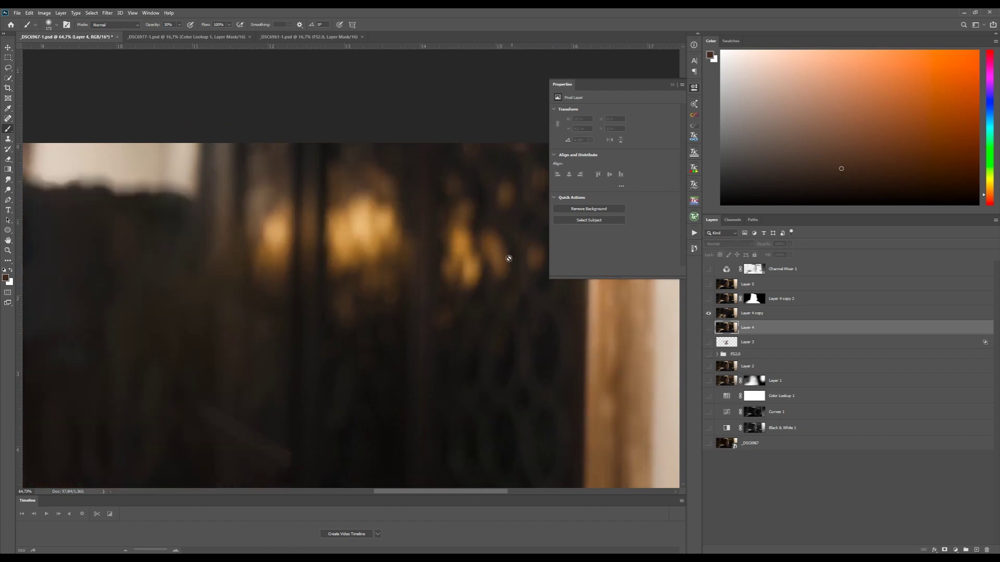
pyautogui.scroll(-4, 413, 291)
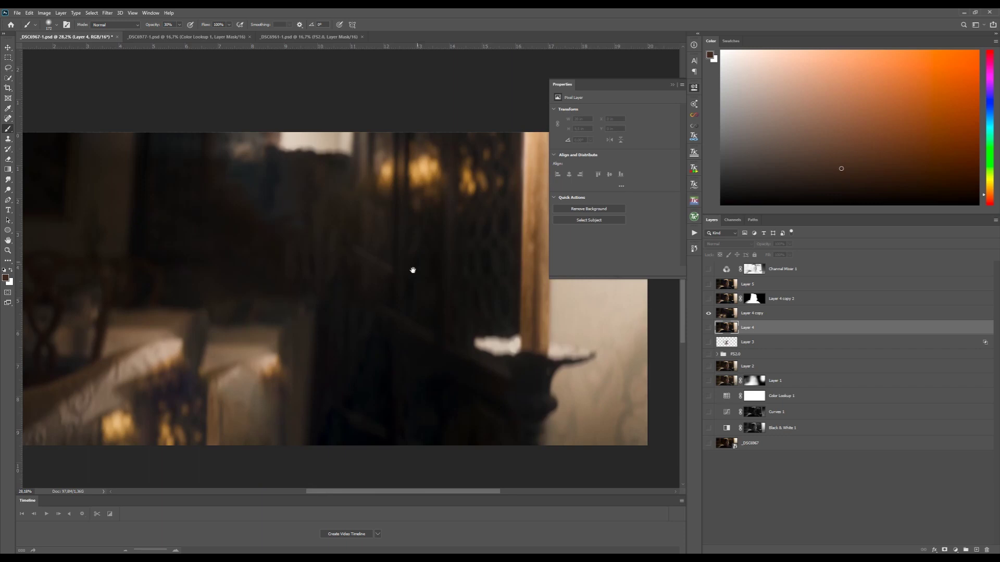
pyautogui.moveTo(296, 325); pyautogui.dragTo(334, 337)
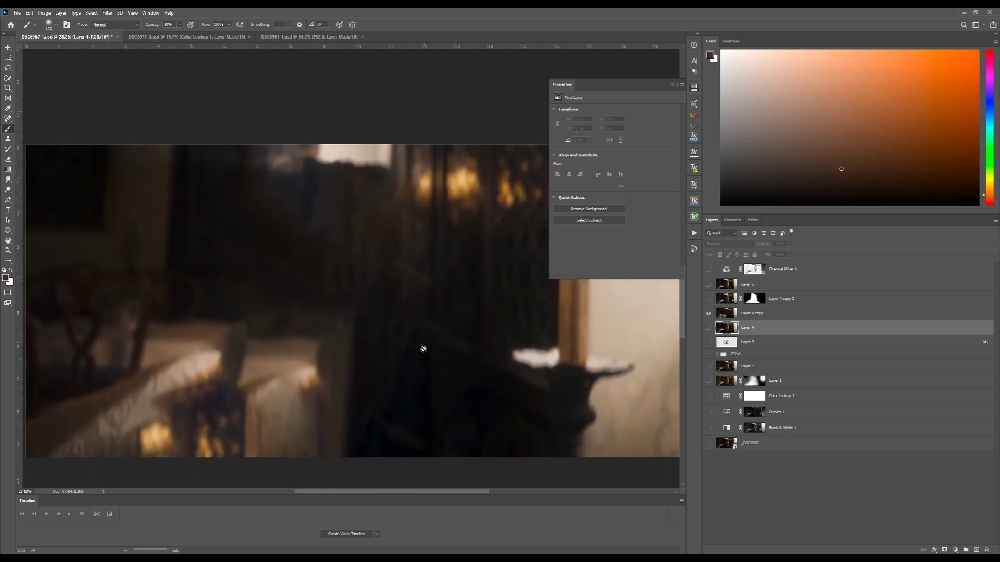
pyautogui.scroll(-2, 375, 319)
pyautogui.scroll(1, 392, 321)
pyautogui.hscroll(1, 392, 322)
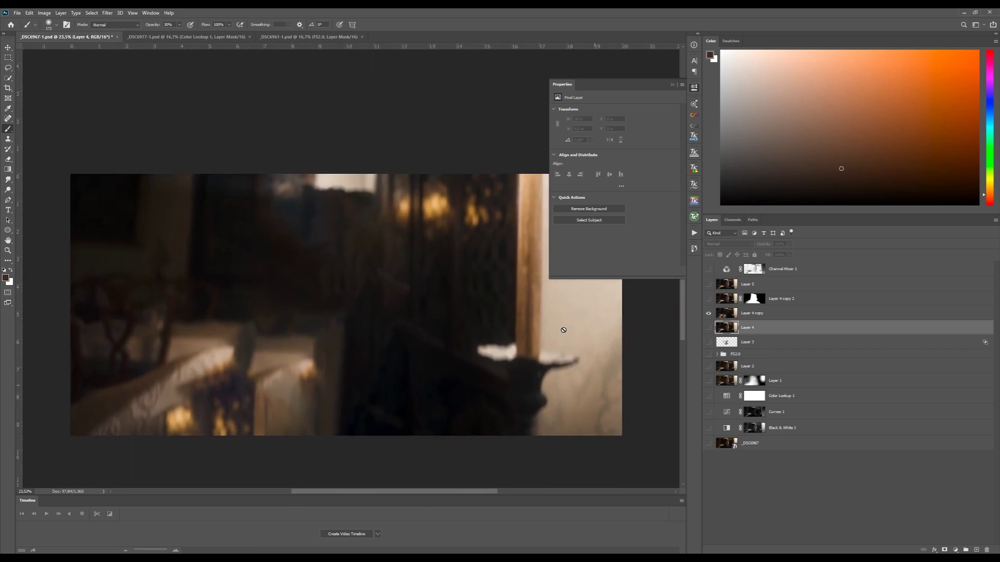
pyautogui.moveTo(313, 312); pyautogui.dragTo(338, 289)
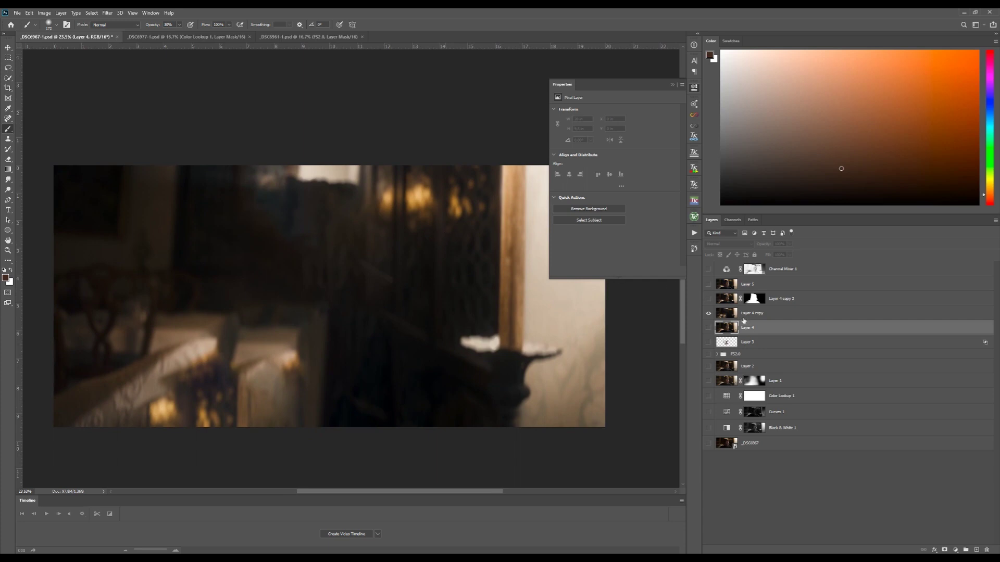
# Preview a Motion Blur on Layer 4 copy at a 90° angle with a reduced distance, and discard it.
pyautogui.hotkey('alt', ']')
pyautogui.hotkey('ctrl', 'f')
pyautogui.write('not')
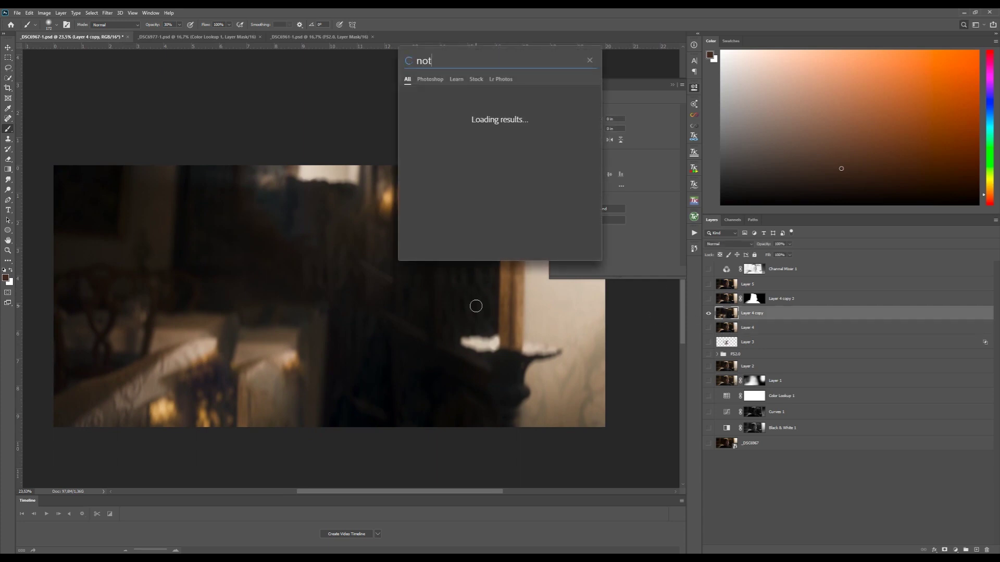
pyautogui.press('BackSpace')
pyautogui.press('BackSpace')
pyautogui.press('BackSpace')
pyautogui.write('mot')
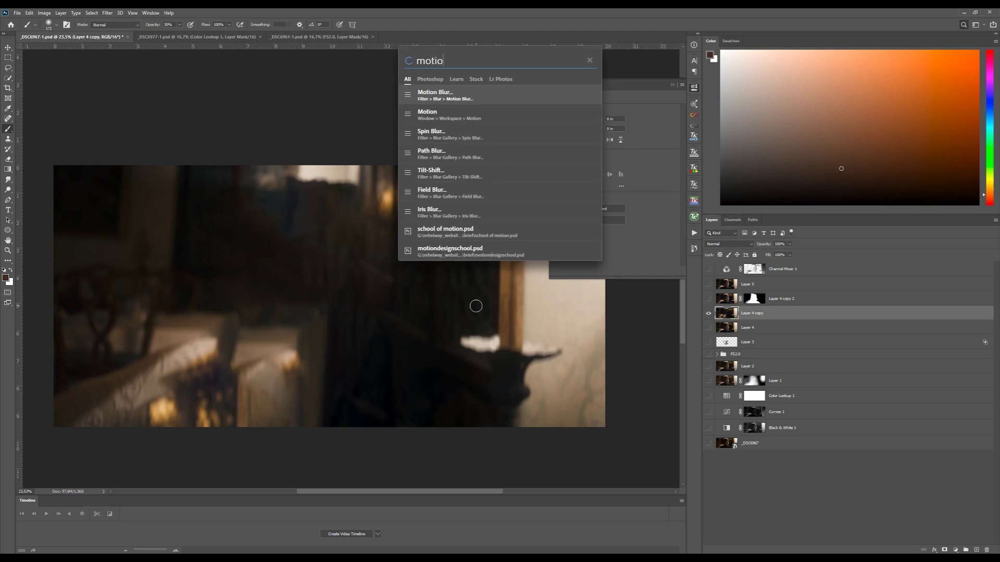
pyautogui.write('io')
pyautogui.press('Return')
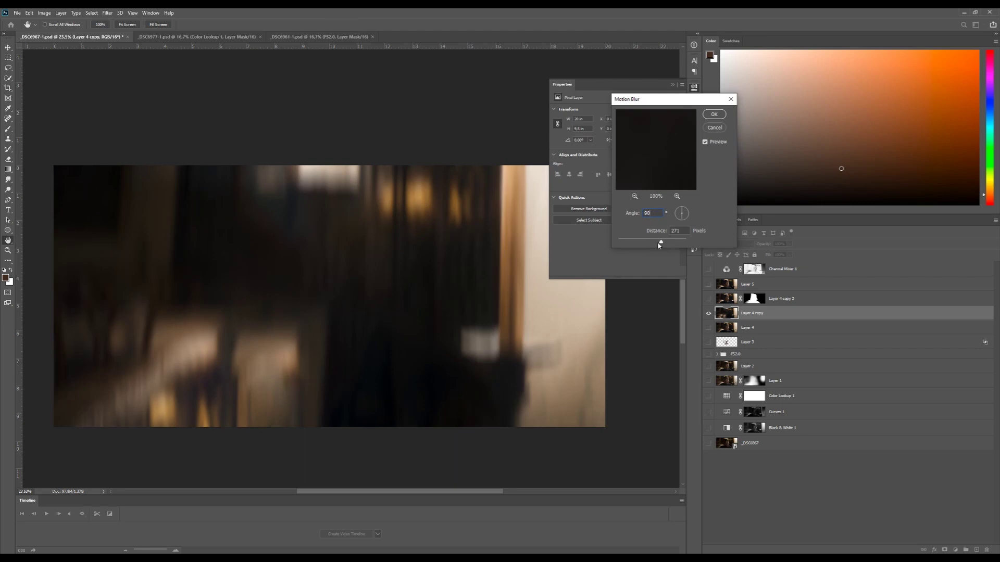
pyautogui.moveTo(658, 243); pyautogui.dragTo(635, 243)
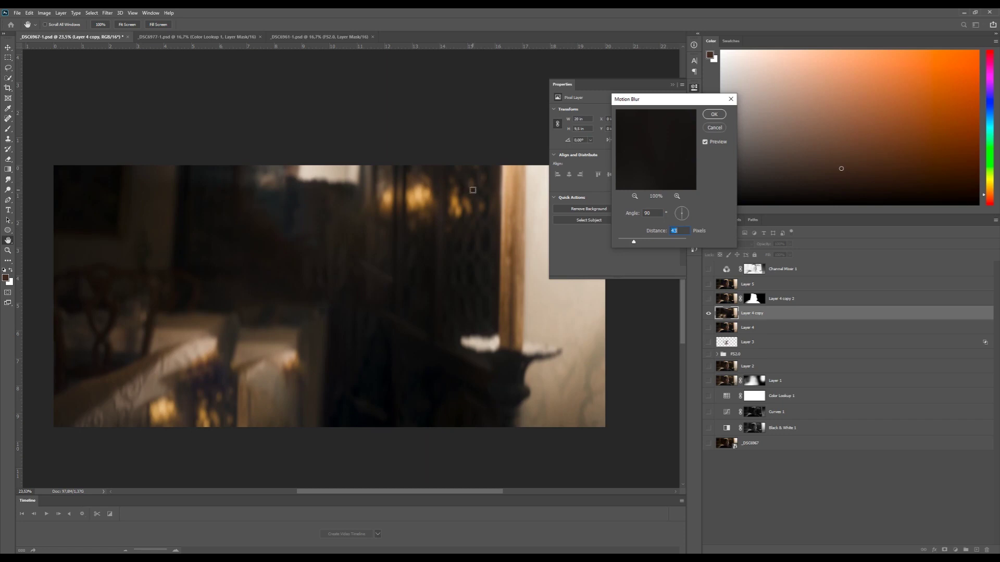
pyautogui.click(715, 127)
# Bring the other layers back, view the masked Layer 4 copy 2 by itself, and restore the full composite.
pyautogui.moveTo(390, 262)
pyautogui.mouseDown()
pyautogui.moveTo(402, 261)
pyautogui.moveTo(380, 272)
pyautogui.moveTo(405, 273)
pyautogui.moveTo(376, 270)
pyautogui.mouseUp()
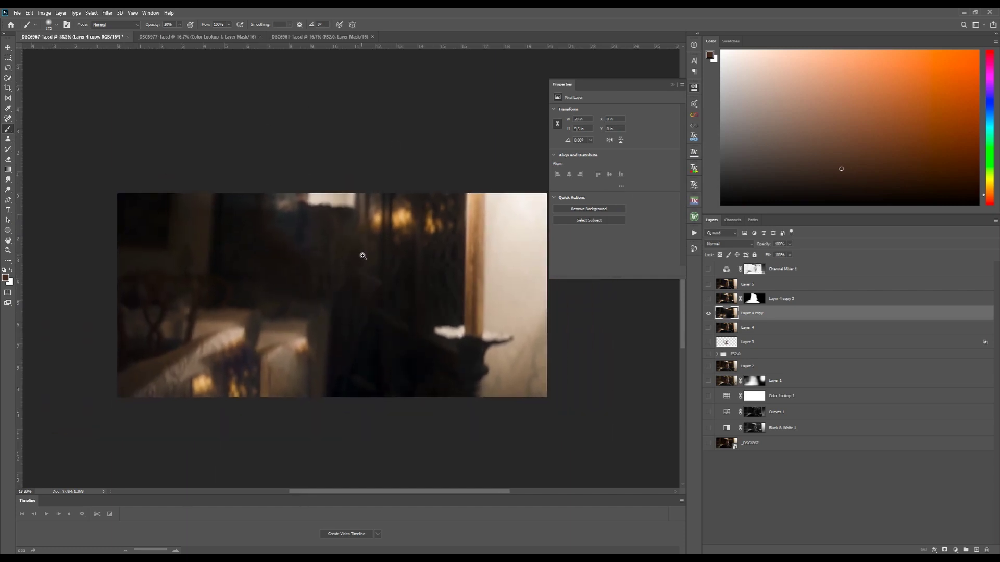
pyautogui.scroll(1, 363, 255)
pyautogui.click(708, 314)
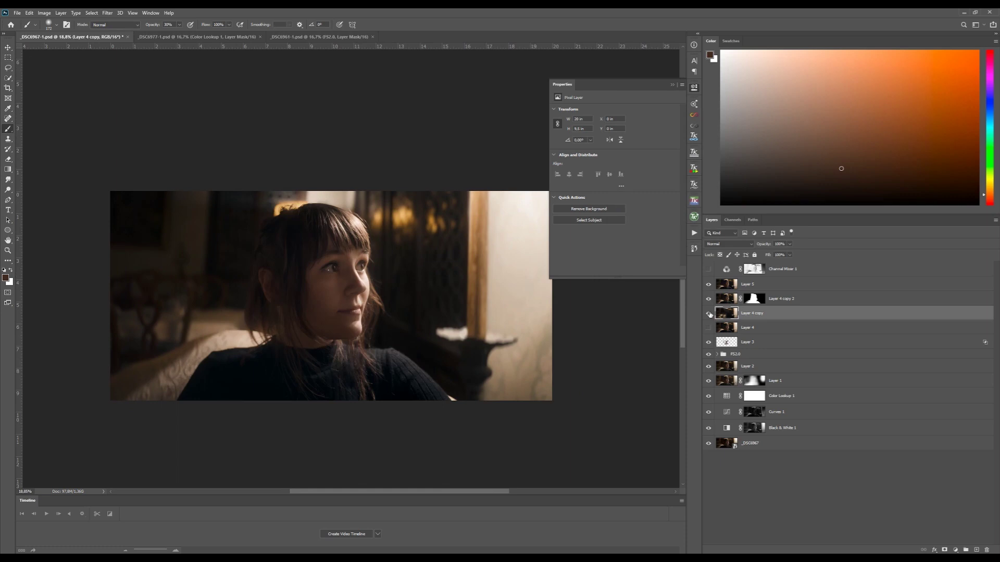
pyautogui.keyDown('alt'); pyautogui.click(708, 299); pyautogui.keyUp('alt')
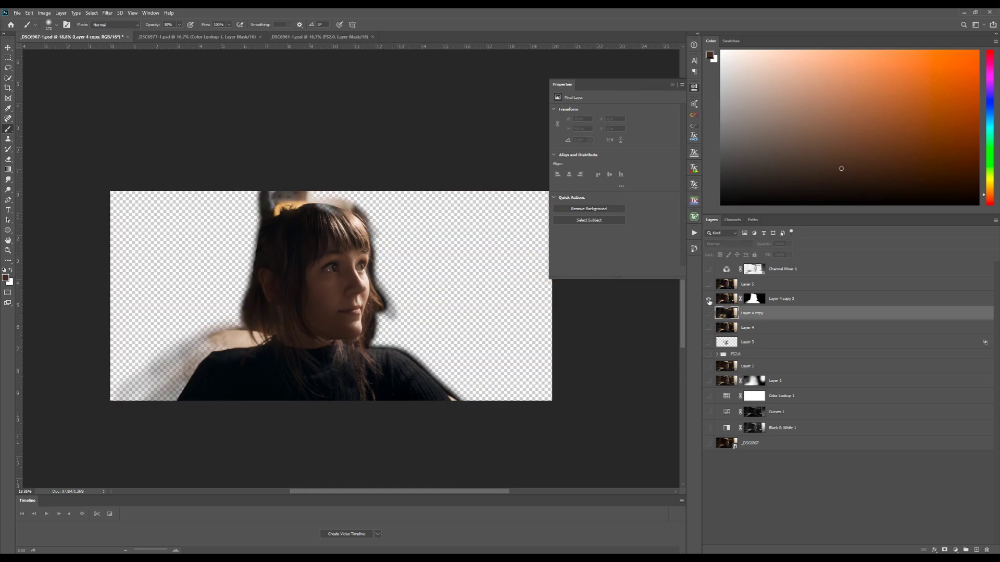
pyautogui.keyDown('alt'); pyautogui.click(709, 300); pyautogui.keyUp('alt')
# Compare the portrait with and without Layer 4 copy and Layer 4, examining the hair and face edges up close.
pyautogui.click(709, 317)
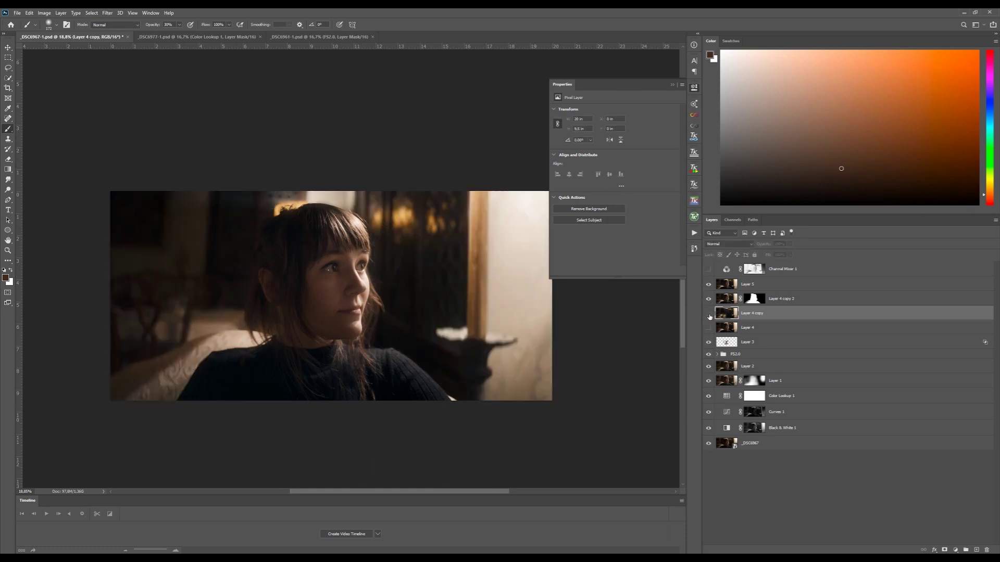
pyautogui.click(709, 317)
pyautogui.keyDown('alt'); pyautogui.click(709, 329); pyautogui.keyUp('alt')
pyautogui.keyDown('alt'); pyautogui.click(708, 328); pyautogui.keyUp('alt')
pyautogui.scroll(5, 294, 198)
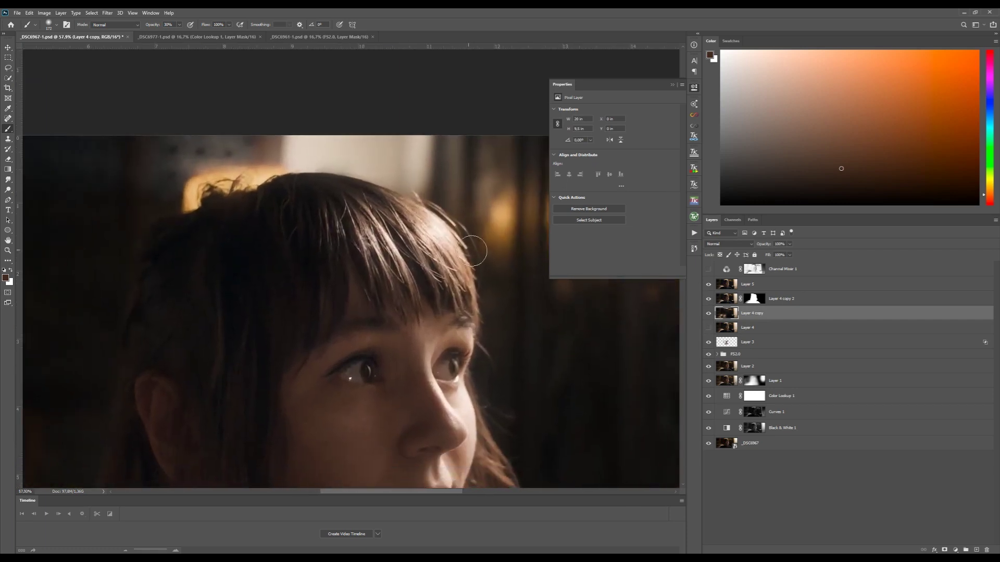
pyautogui.moveTo(465, 381); pyautogui.dragTo(420, 246)
pyautogui.moveTo(483, 399)
pyautogui.mouseDown()
pyautogui.moveTo(446, 303)
pyautogui.moveTo(426, 301)
pyautogui.mouseUp()
pyautogui.scroll(-4, 420, 335)
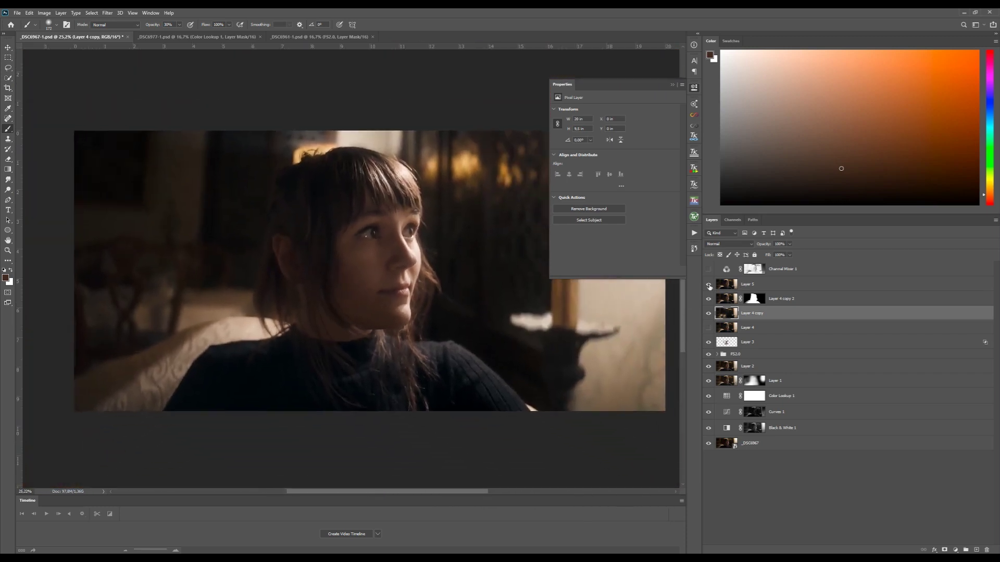
# Show the Channel Mixer 1 adjustment with its settings, and add a second Channel Mixer adjustment layer above it.
pyautogui.click(749, 286)
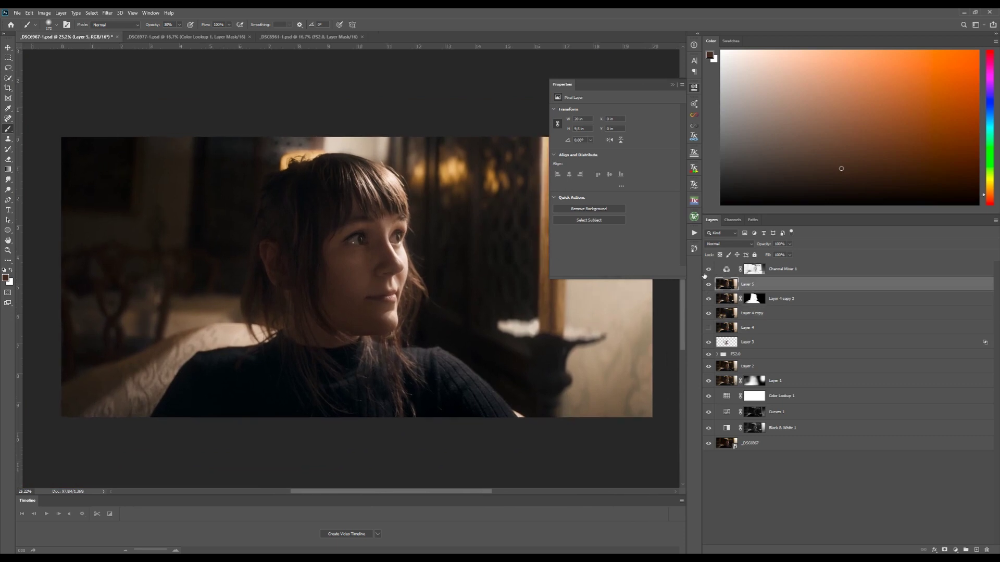
pyautogui.click(787, 270)
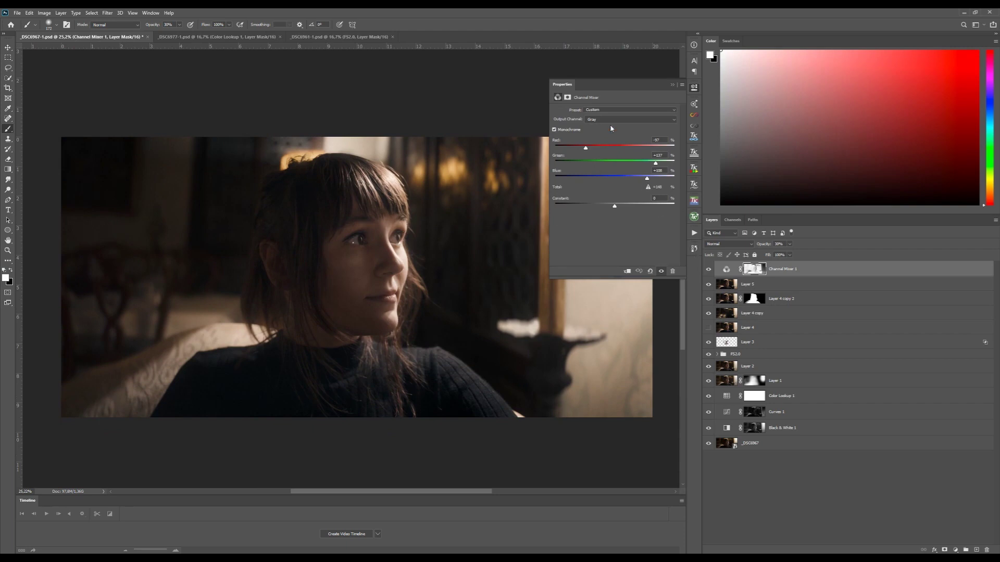
pyautogui.click(955, 550)
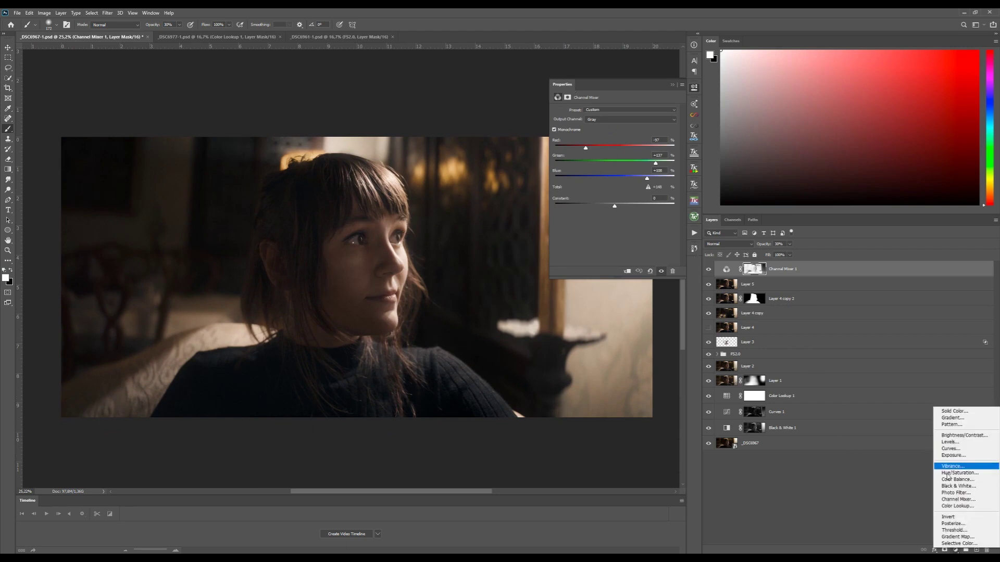
pyautogui.click(957, 500)
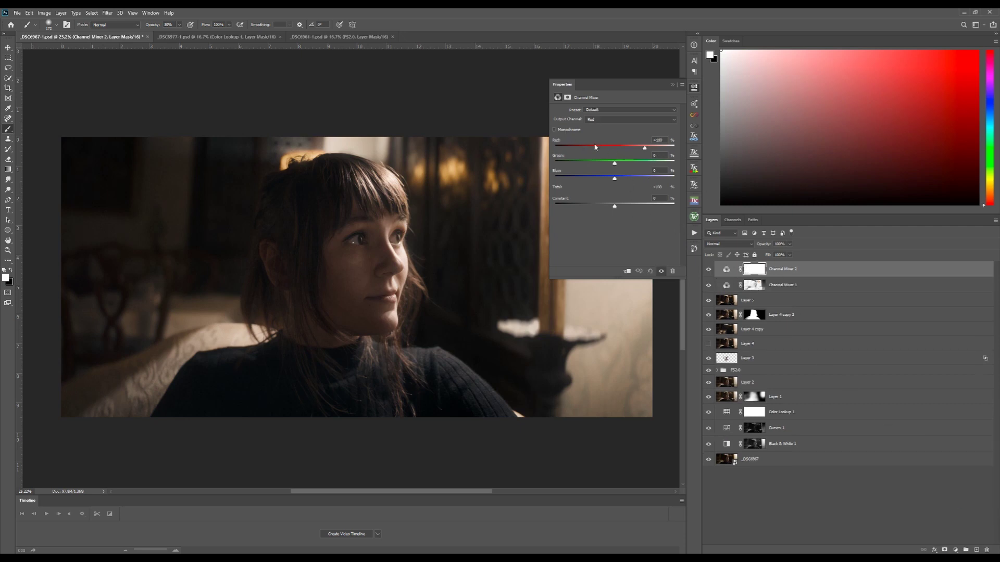
# Make the new Channel Mixer monochrome, with red about -71%, green about +146% and blue about +20%.
pyautogui.moveTo(622, 165); pyautogui.dragTo(665, 168)
pyautogui.moveTo(425, 292); pyautogui.dragTo(371, 275)
pyautogui.moveTo(594, 149); pyautogui.dragTo(594, 152)
pyautogui.moveTo(349, 283); pyautogui.dragTo(327, 274)
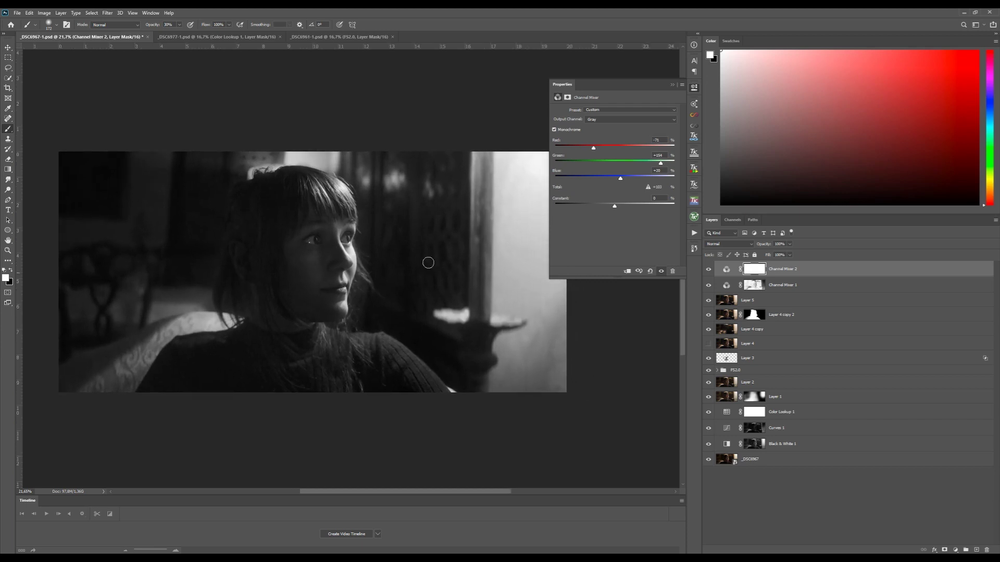
pyautogui.moveTo(662, 165); pyautogui.dragTo(660, 167)
pyautogui.moveTo(380, 285); pyautogui.dragTo(355, 292)
pyautogui.scroll(-1, 352, 279)
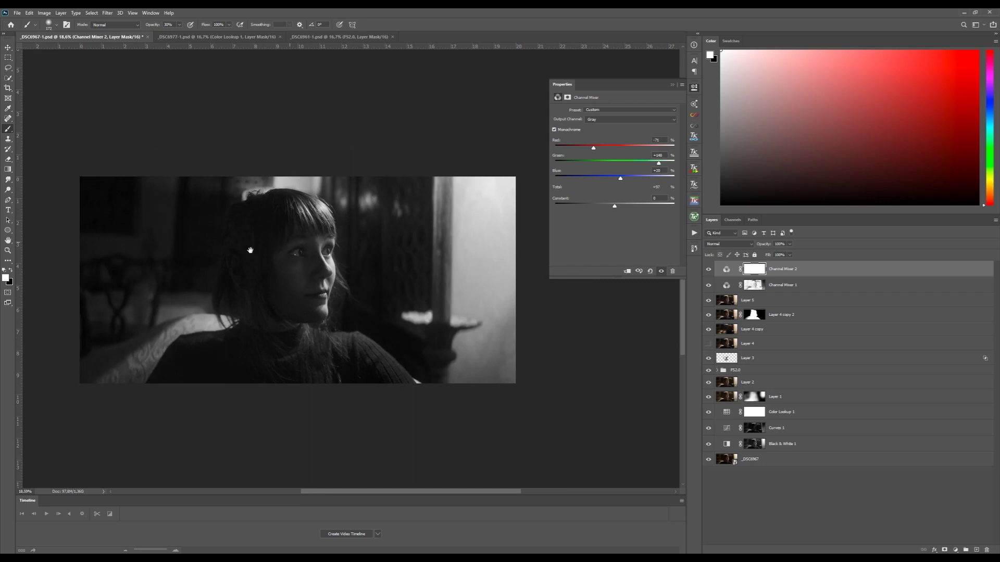
# Lower the opacity of the Channel Mixer 2 layer to about 40%.
pyautogui.moveTo(298, 272); pyautogui.dragTo(311, 271)
pyautogui.scroll(2, 311, 272)
pyautogui.hotkey('ctrl', 'r')
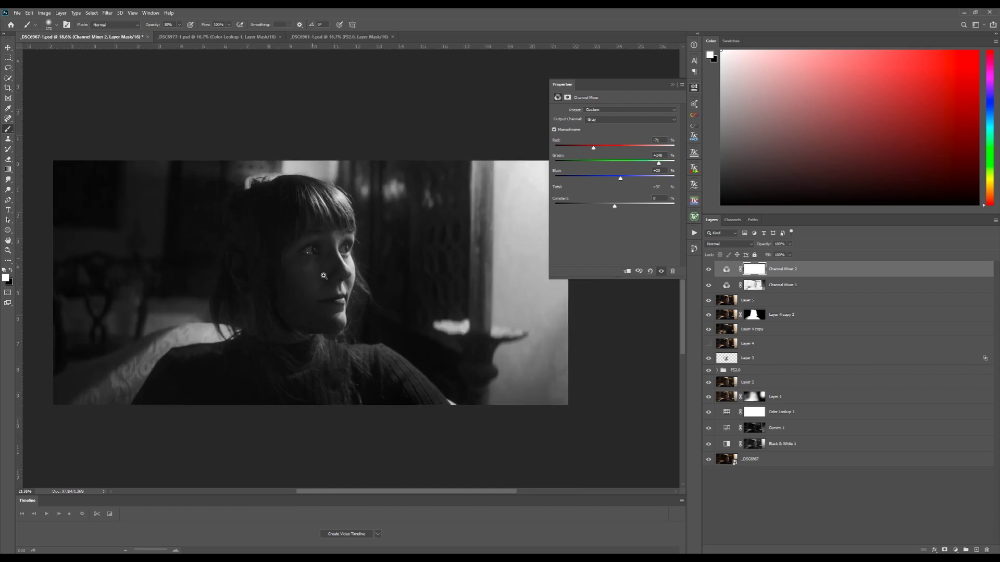
pyautogui.click(790, 244)
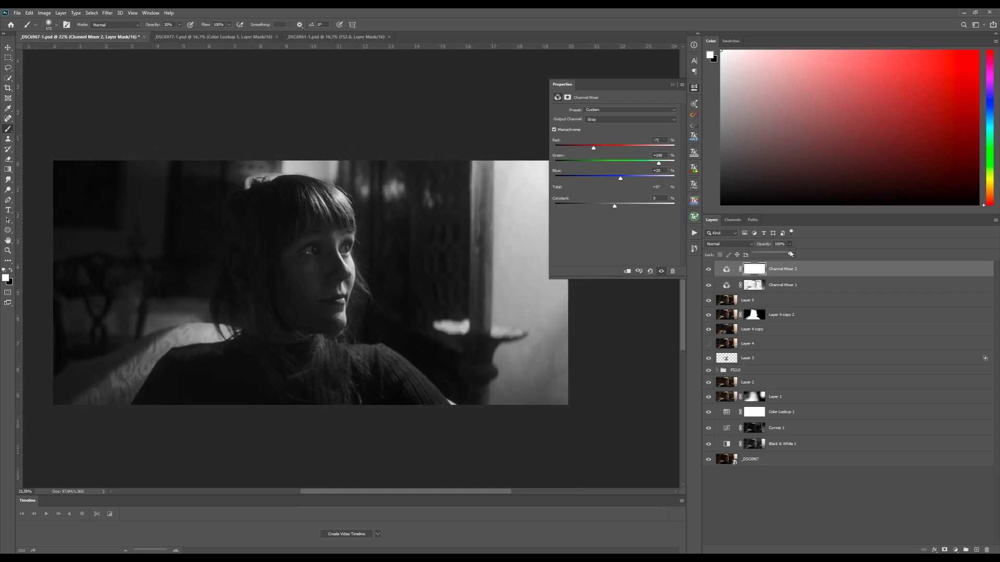
pyautogui.moveTo(770, 256); pyautogui.dragTo(768, 256)
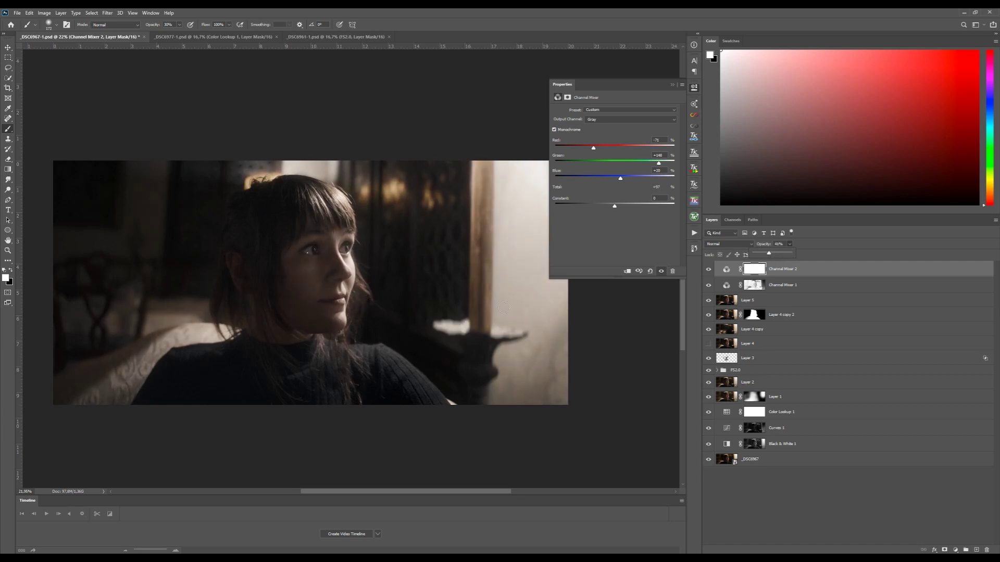
# Add a Vibrance adjustment layer on top with vibrance +40 and saturation +26.
pyautogui.click(960, 551)
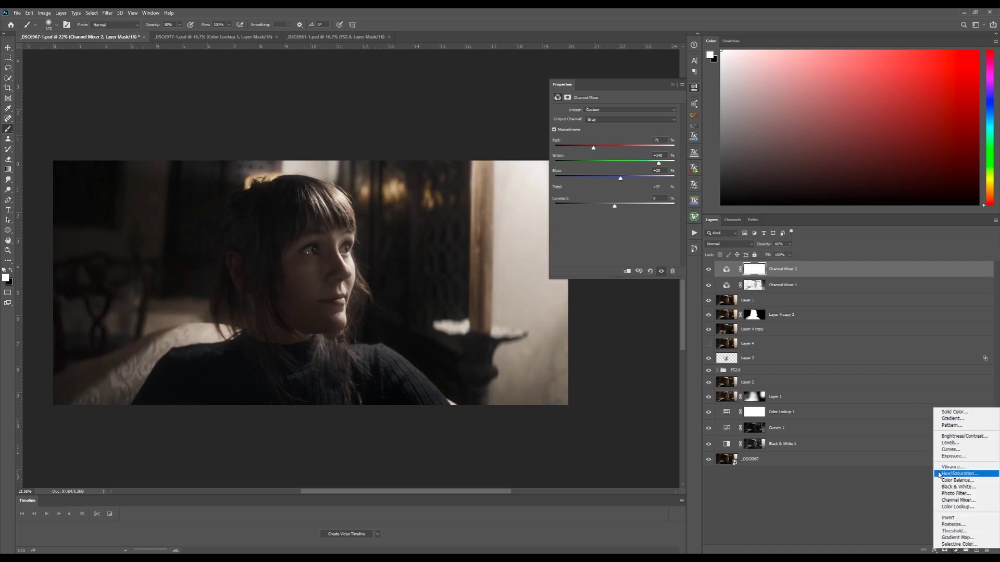
pyautogui.click(955, 475)
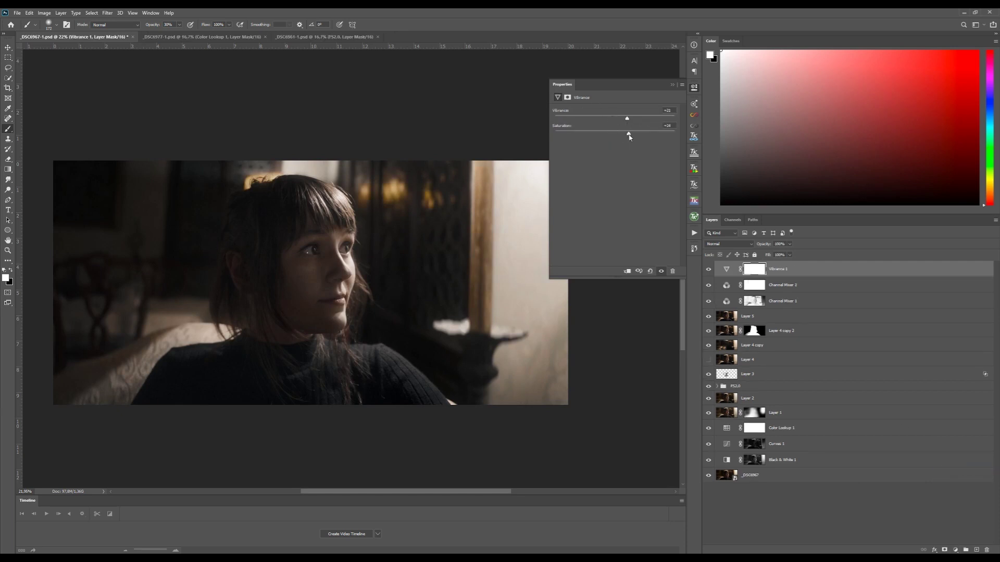
pyautogui.moveTo(627, 119); pyautogui.dragTo(632, 119)
# Examine the toned face and the full picture, and hide Vibrance 1 and Channel Mixer 2 to compare the colors.
pyautogui.scroll(3, 341, 286)
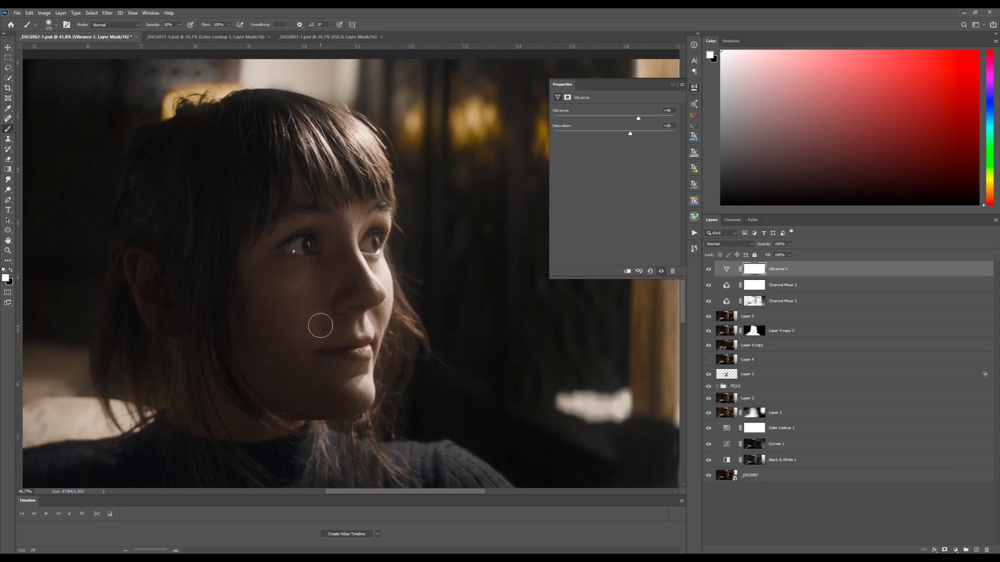
pyautogui.moveTo(322, 318); pyautogui.dragTo(310, 300)
pyautogui.keyDown('alt'); pyautogui.click(307, 299); pyautogui.keyUp('alt')
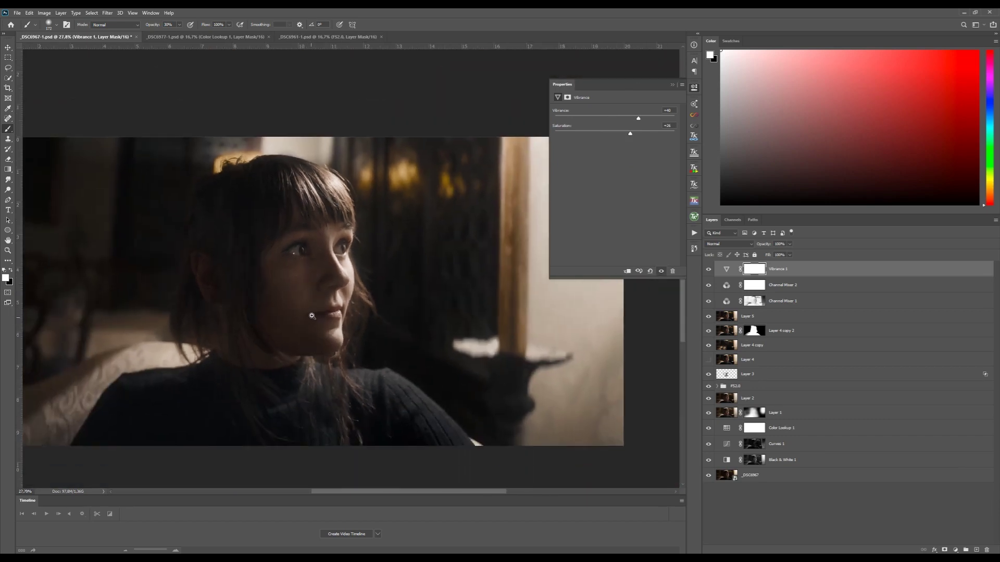
pyautogui.keyDown('alt'); pyautogui.click(285, 303); pyautogui.keyUp('alt')
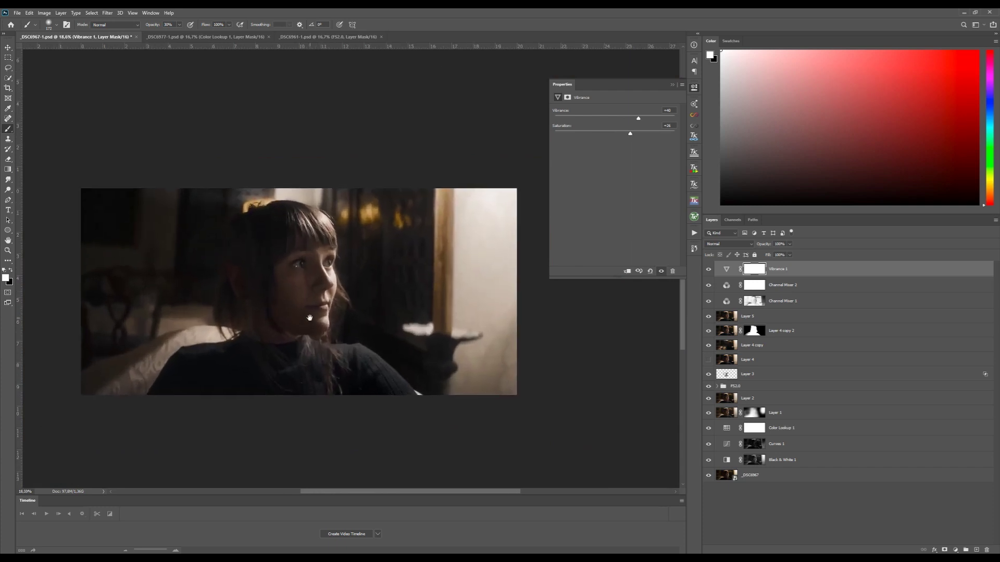
pyautogui.moveTo(286, 297)
pyautogui.mouseDown()
pyautogui.moveTo(320, 313)
pyautogui.moveTo(283, 308)
pyautogui.mouseUp()
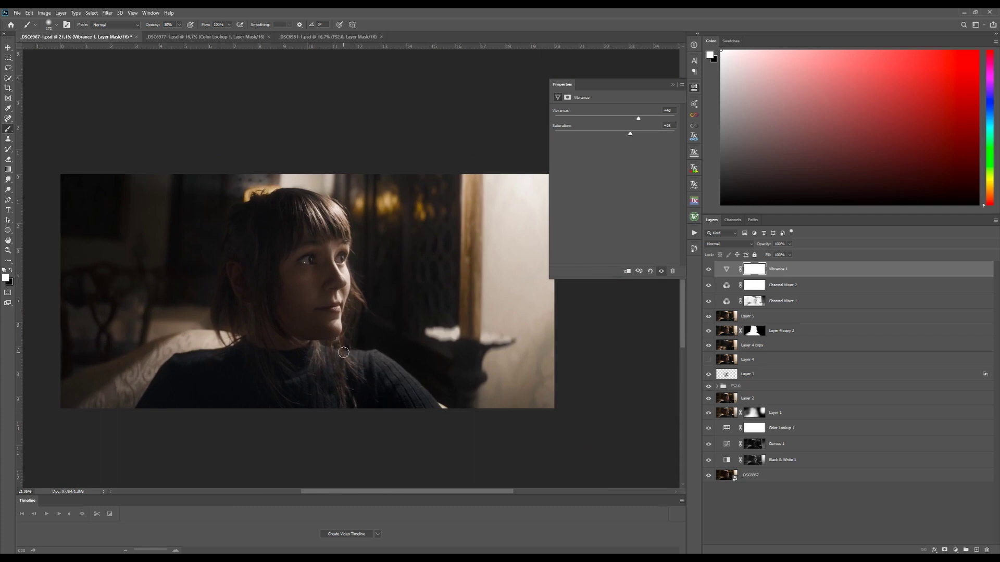
pyautogui.moveTo(277, 304); pyautogui.dragTo(269, 293)
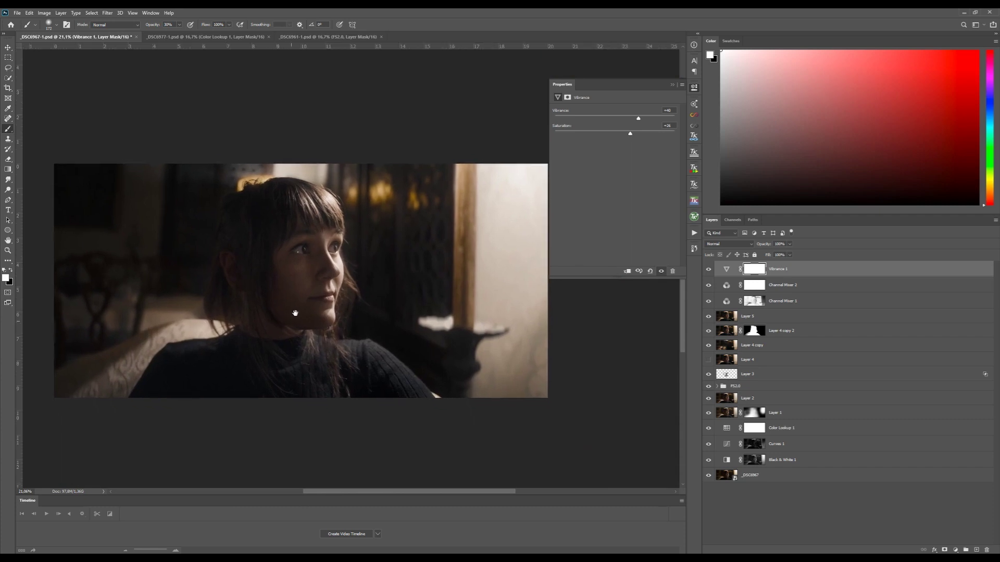
pyautogui.moveTo(309, 326); pyautogui.dragTo(309, 329)
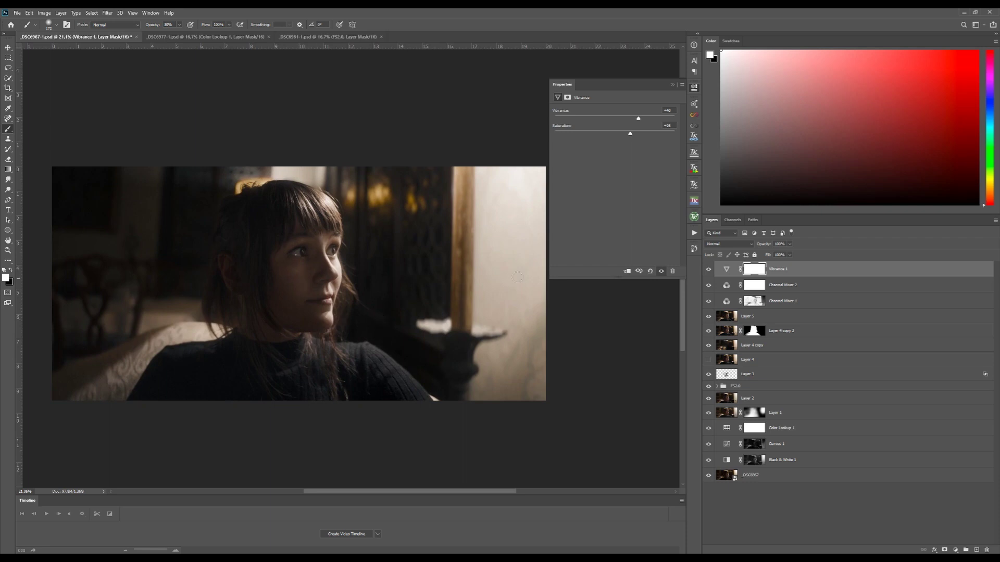
pyautogui.click(707, 285)
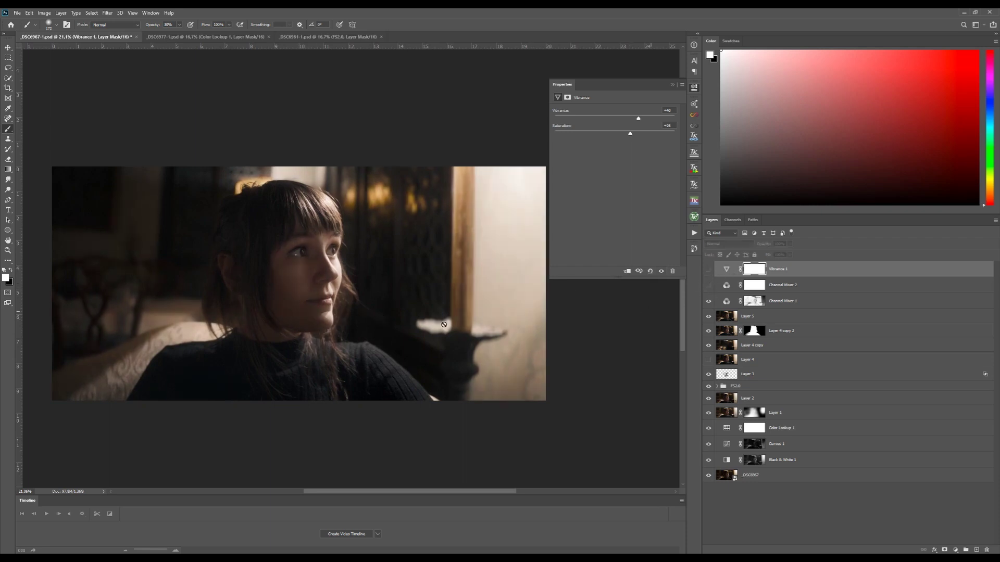
# Select the Channel Mixer 1 layer mask, display it alone over the canvas, and return to the normal picture view.
pyautogui.click(754, 302)
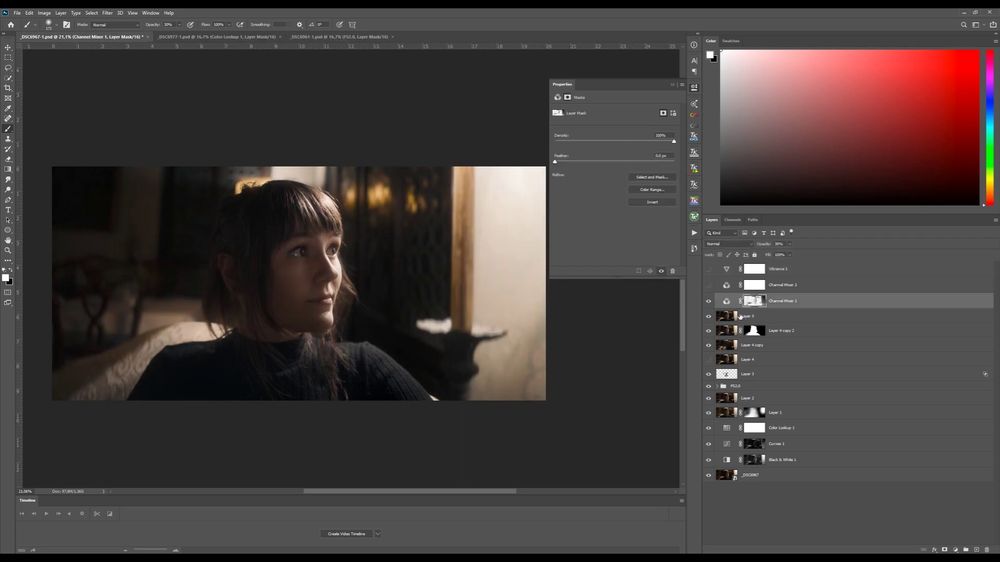
pyautogui.click(44, 12)
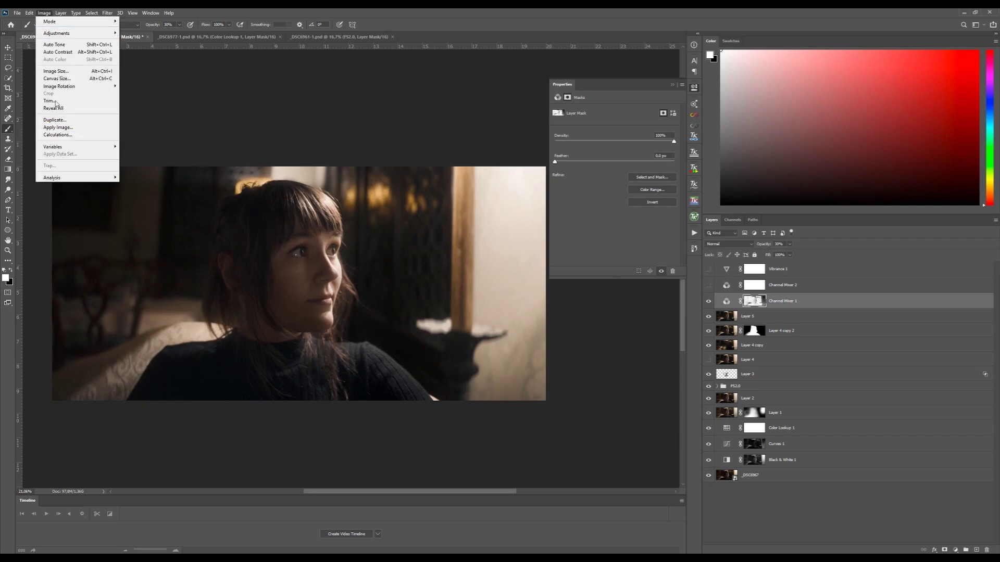
pyautogui.click(696, 219)
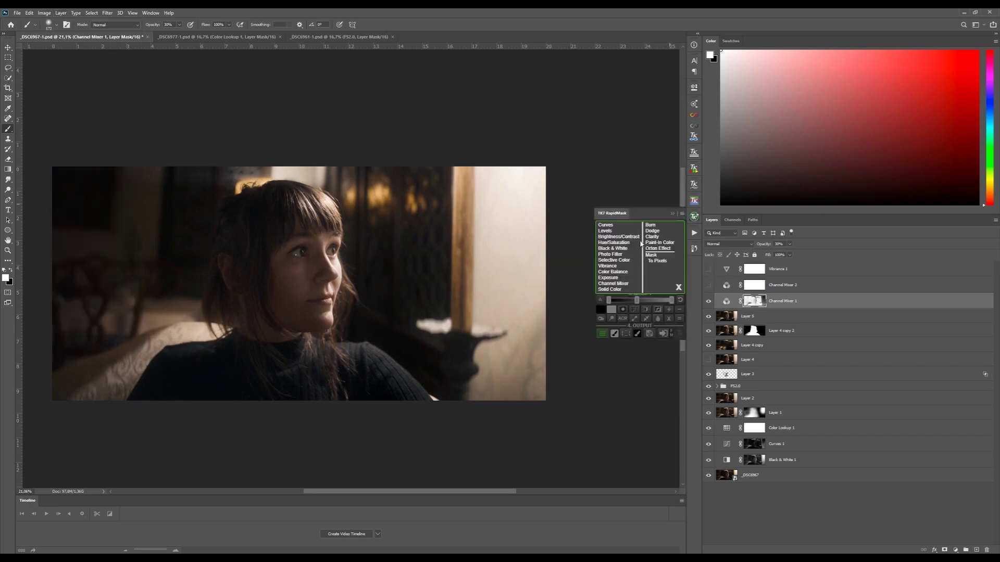
pyautogui.click(678, 287)
pyautogui.keyDown('alt'); pyautogui.click(754, 301); pyautogui.keyUp('alt')
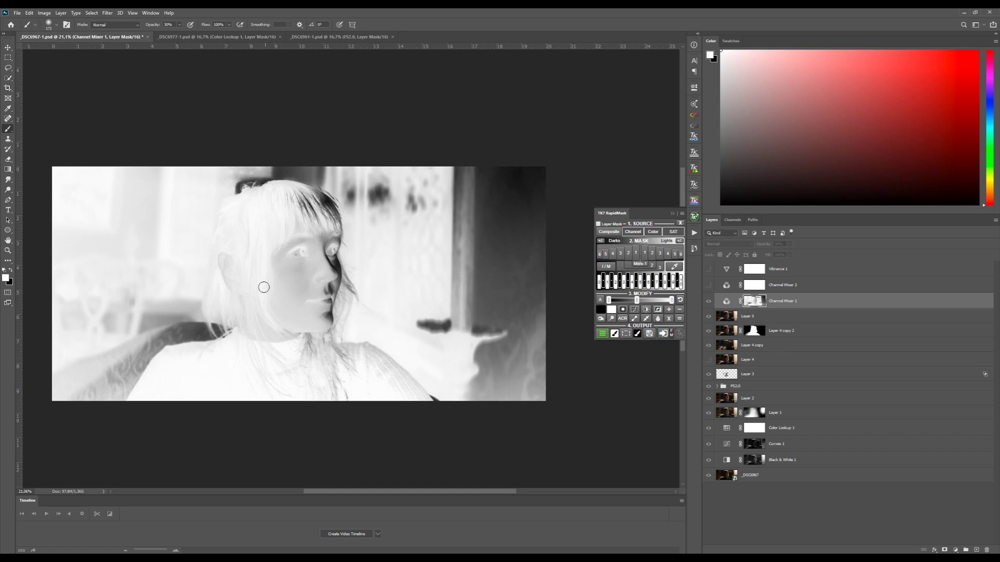
pyautogui.keyDown('alt'); pyautogui.click(750, 301); pyautogui.keyUp('alt')
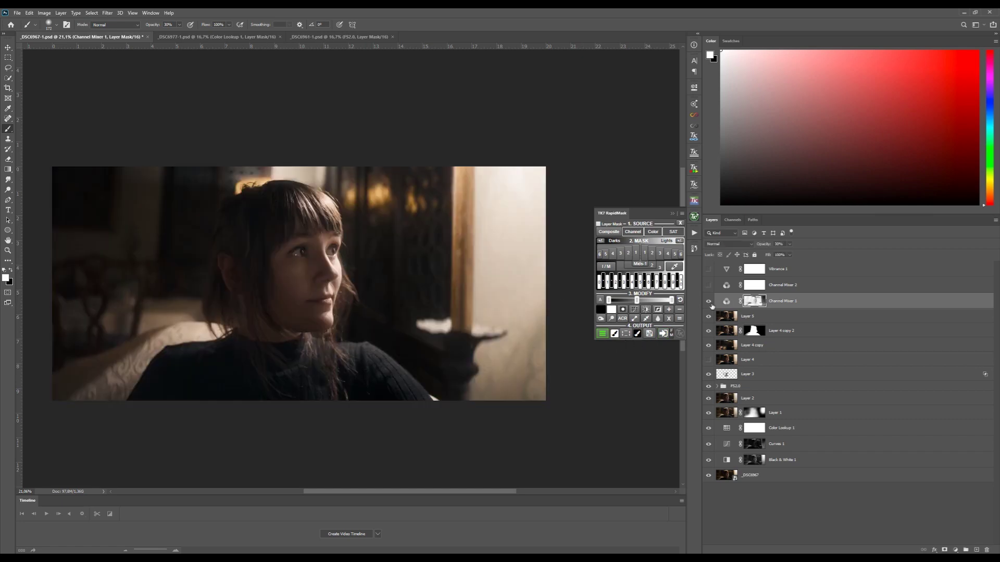
# Toggle Channel Mixer 1 off and on to compare its effect, and examine the face and the full picture.
pyautogui.scroll(5, 279, 260)
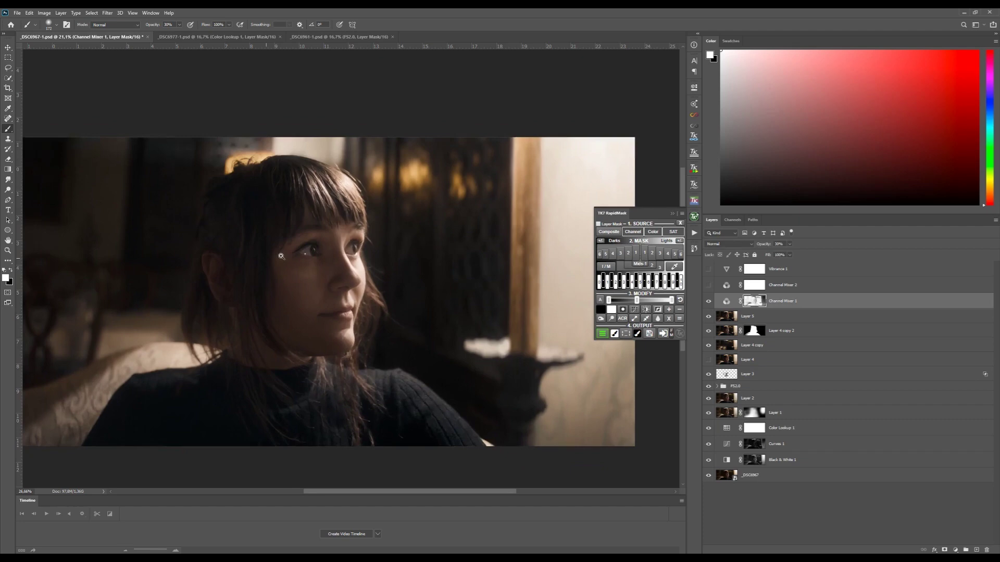
pyautogui.click(708, 302)
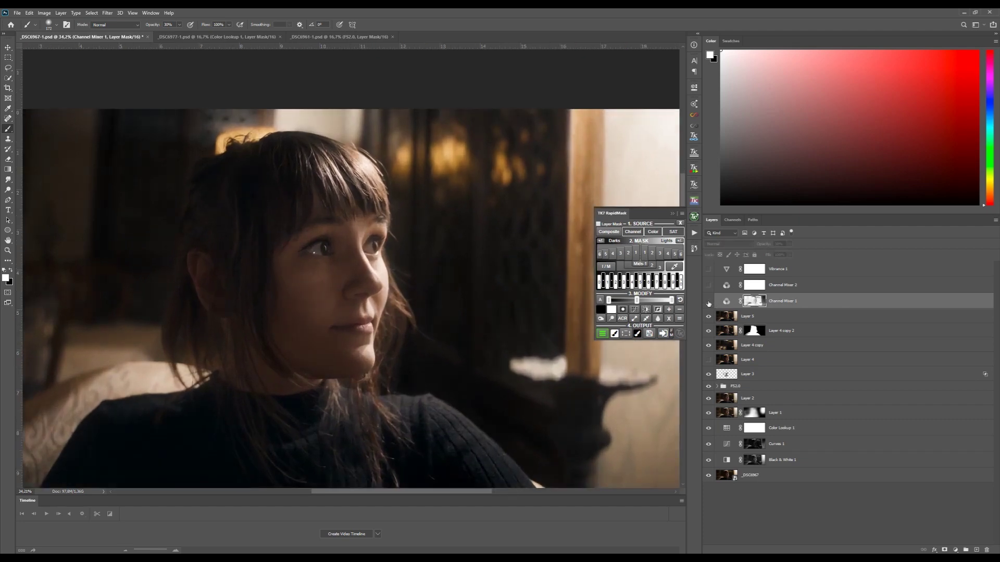
pyautogui.click(708, 303)
pyautogui.click(708, 303)
pyautogui.click(708, 302)
pyautogui.scroll(3, 398, 262)
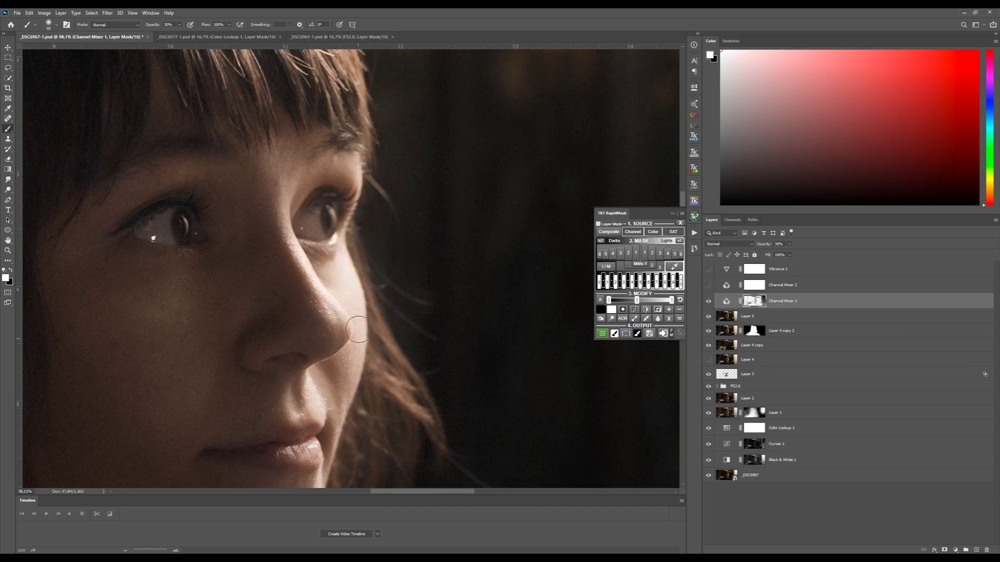
pyautogui.scroll(-4, 281, 291)
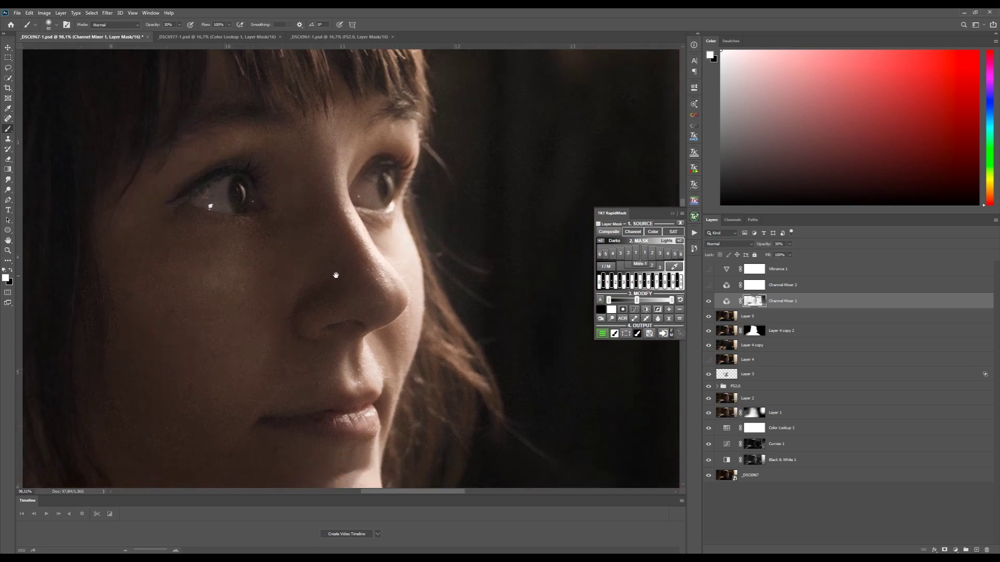
pyautogui.scroll(-1, 283, 271)
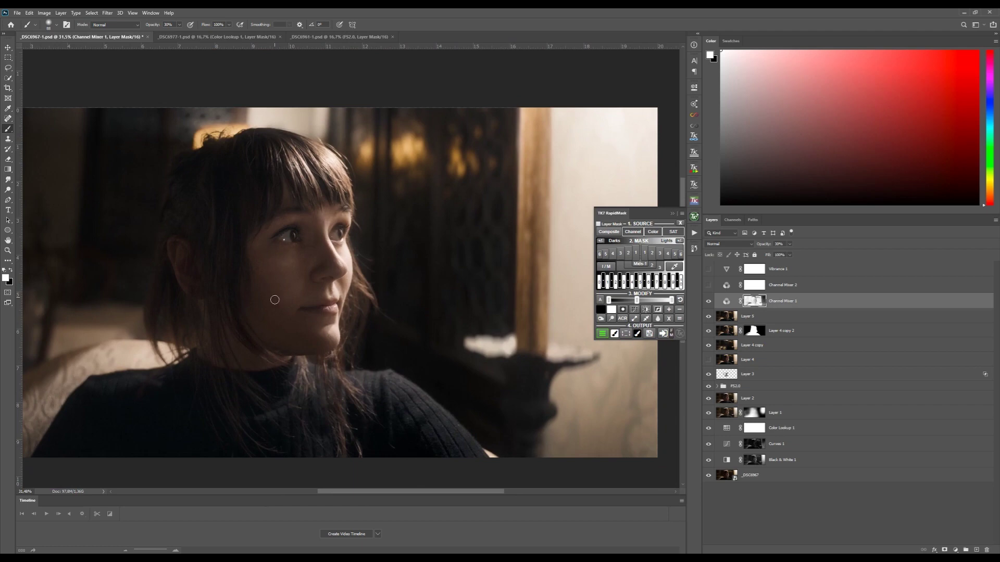
pyautogui.moveTo(288, 263); pyautogui.dragTo(326, 284)
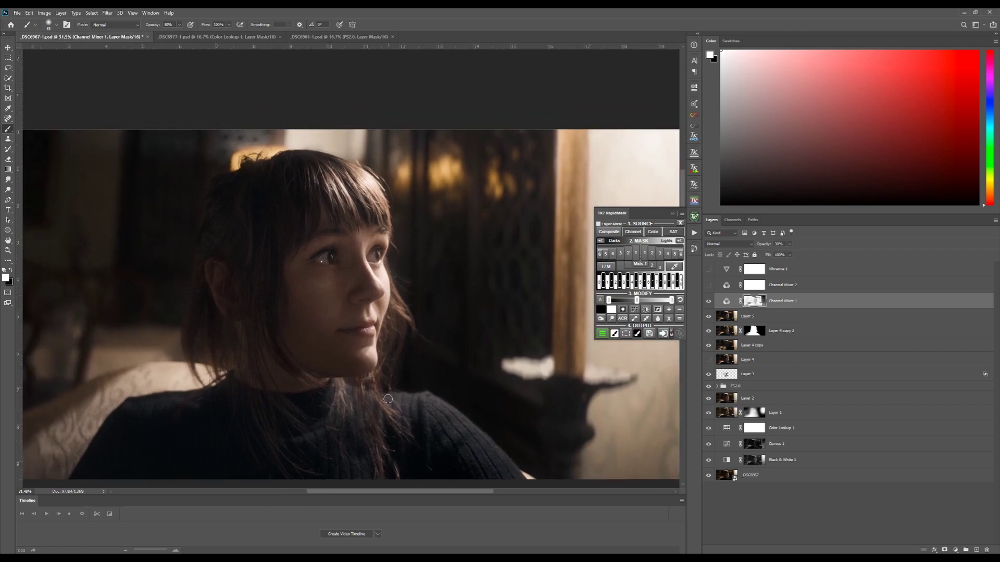
pyautogui.scroll(-4, 365, 333)
pyautogui.scroll(3, 373, 333)
pyautogui.scroll(-3, 374, 332)
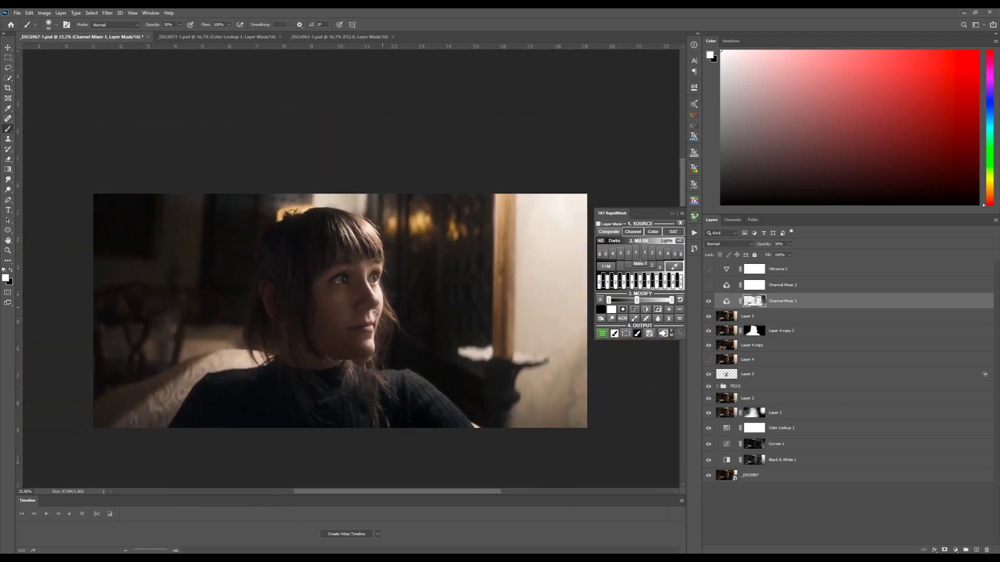
# Switch to the _DSC6977-1.psd portrait and examine the full picture, its layer stack and the woman's face.
pyautogui.click(217, 37)
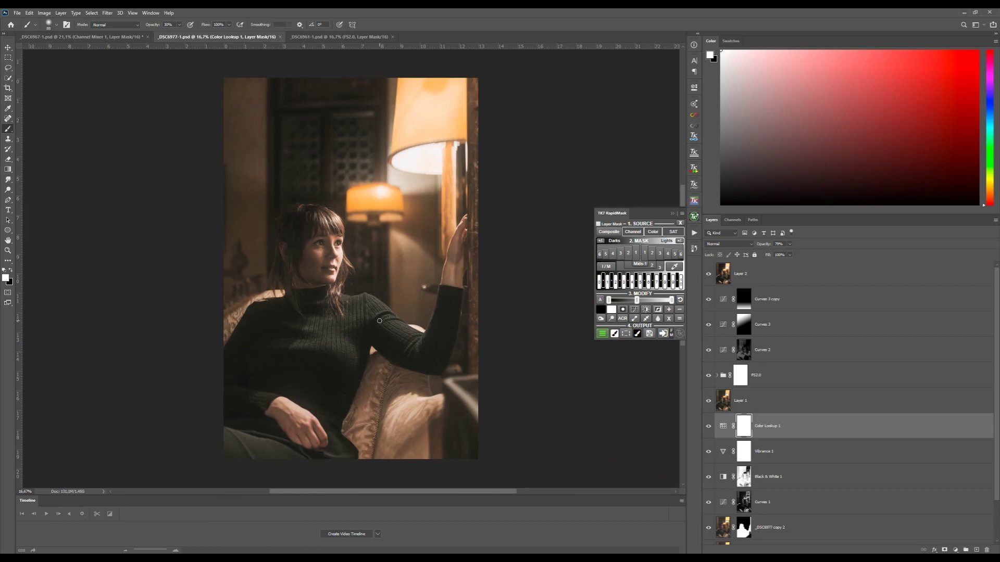
pyautogui.moveTo(375, 301); pyautogui.dragTo(368, 305)
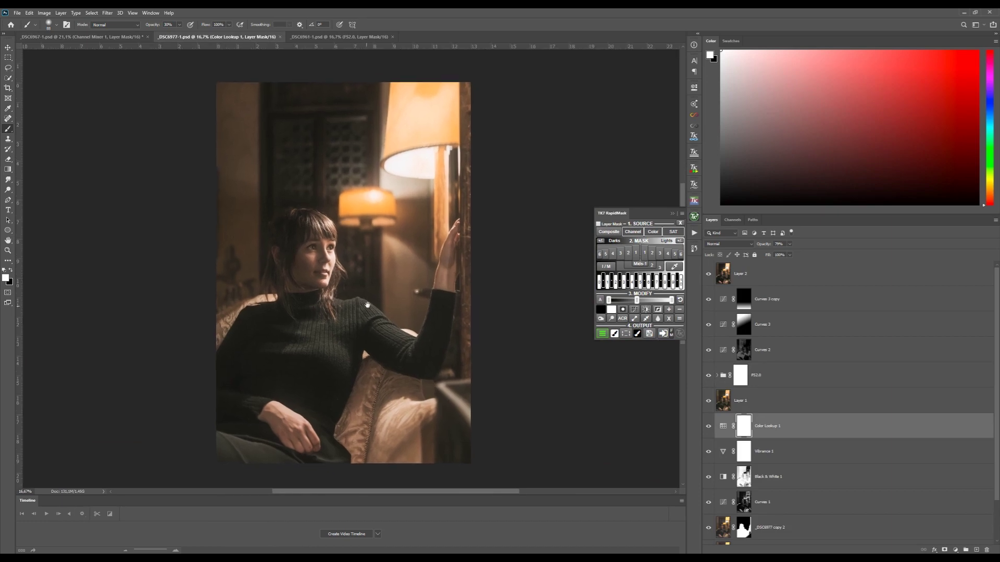
pyautogui.scroll(-2, 995, 300)
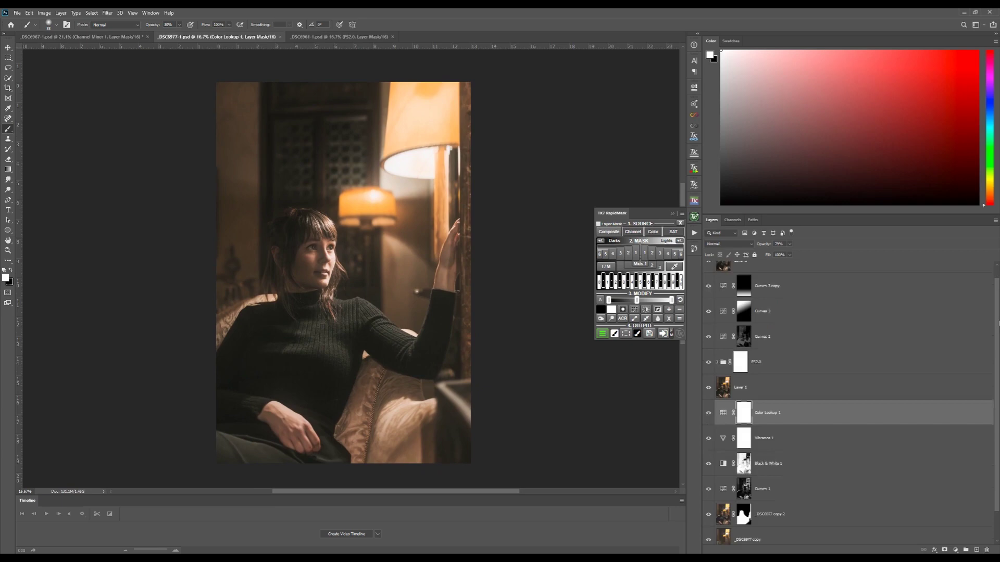
pyautogui.scroll(1, 962, 315)
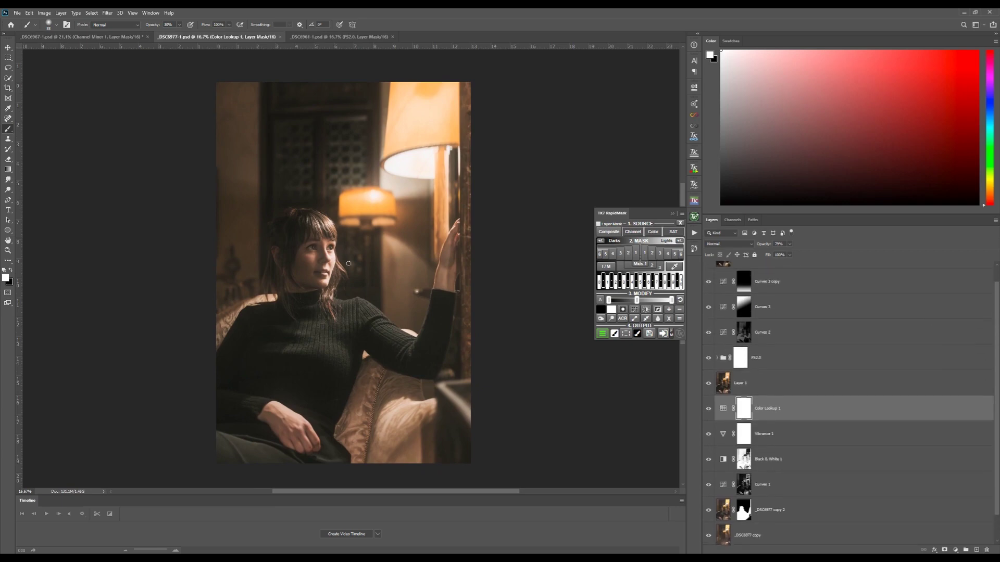
pyautogui.moveTo(307, 265); pyautogui.dragTo(516, 300)
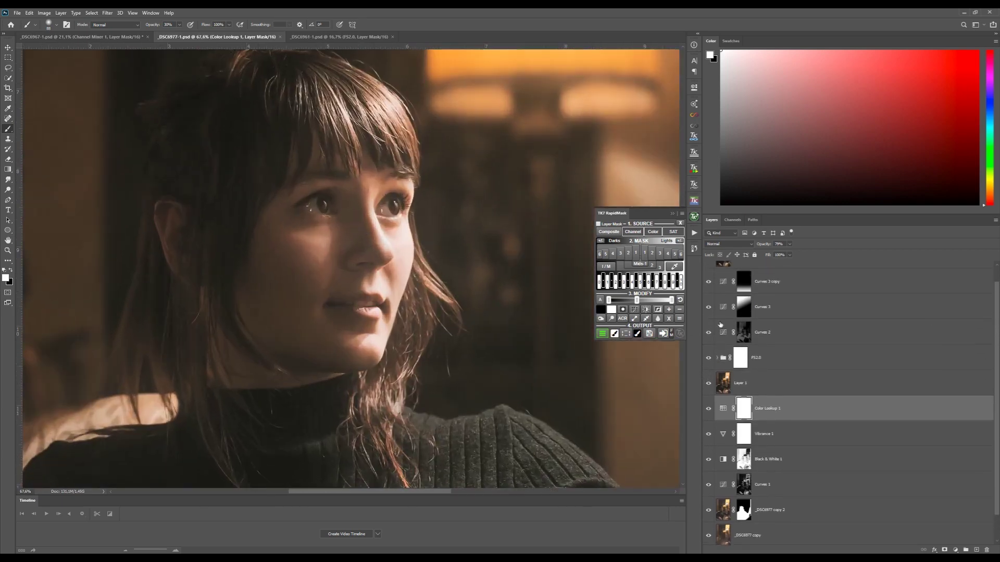
# Toggle the visibility of Layer 1, Color Lookup 1, the FS2.0 group and Layer 2 to compare their effects on the face.
pyautogui.click(708, 385)
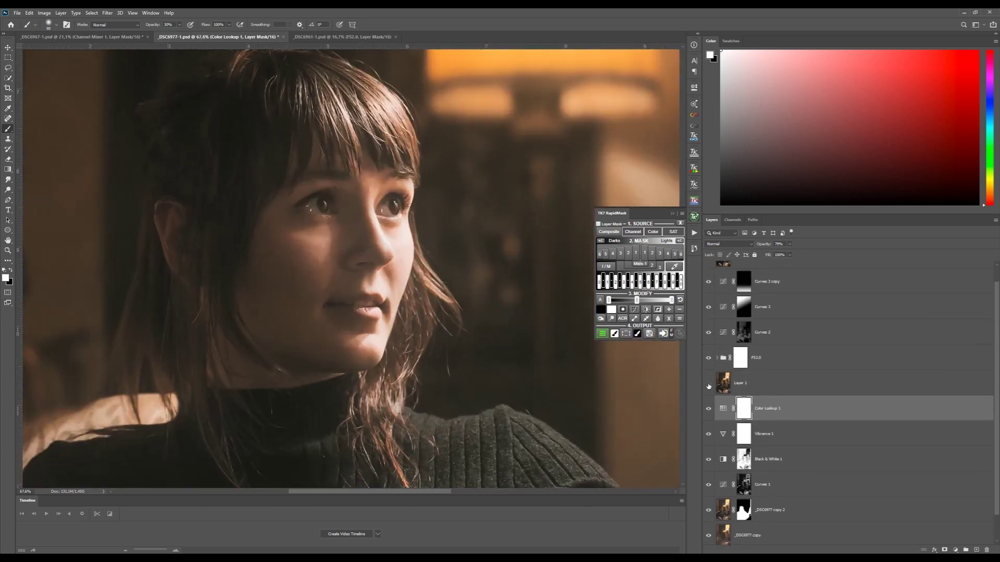
pyautogui.click(708, 410)
pyautogui.click(708, 410)
pyautogui.click(708, 359)
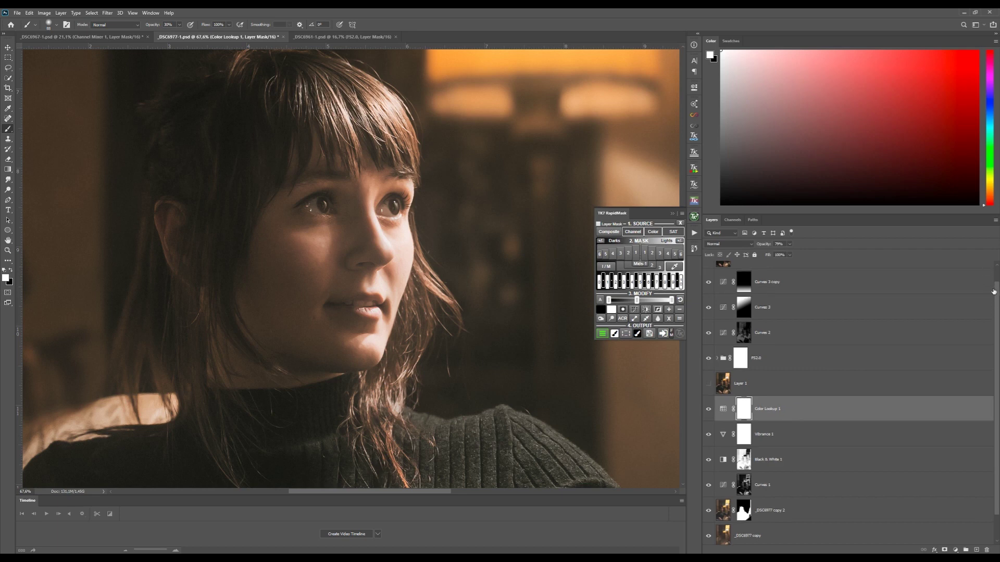
pyautogui.scroll(1, 992, 292)
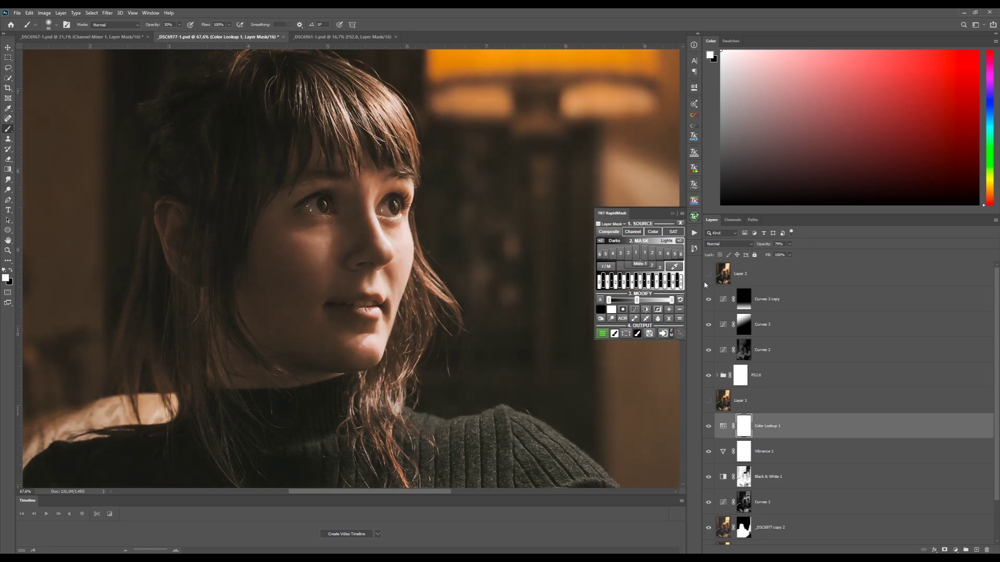
pyautogui.click(709, 275)
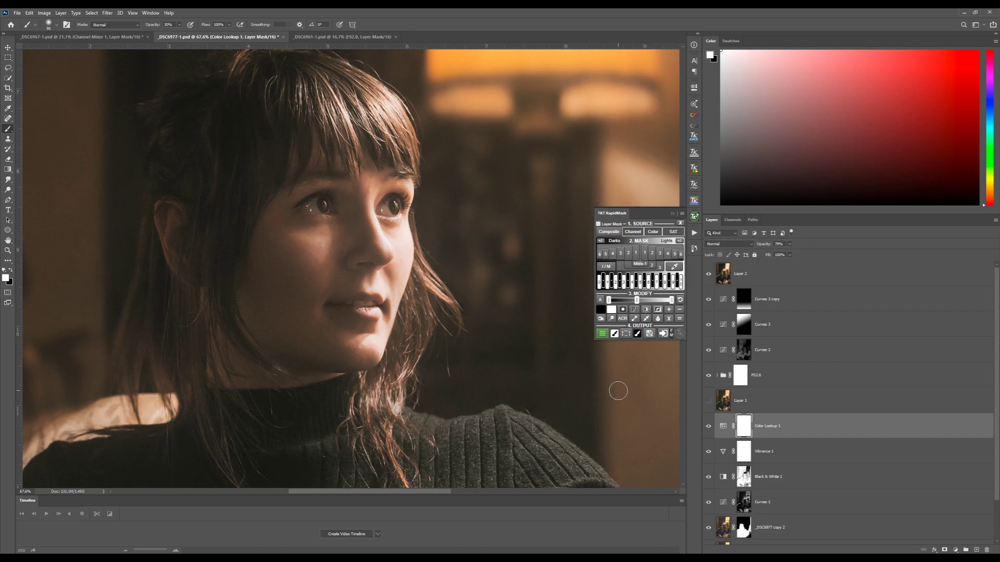
# Set the blend mode of Layer 2 to Lighten after previewing Soft Light.
pyautogui.click(776, 280)
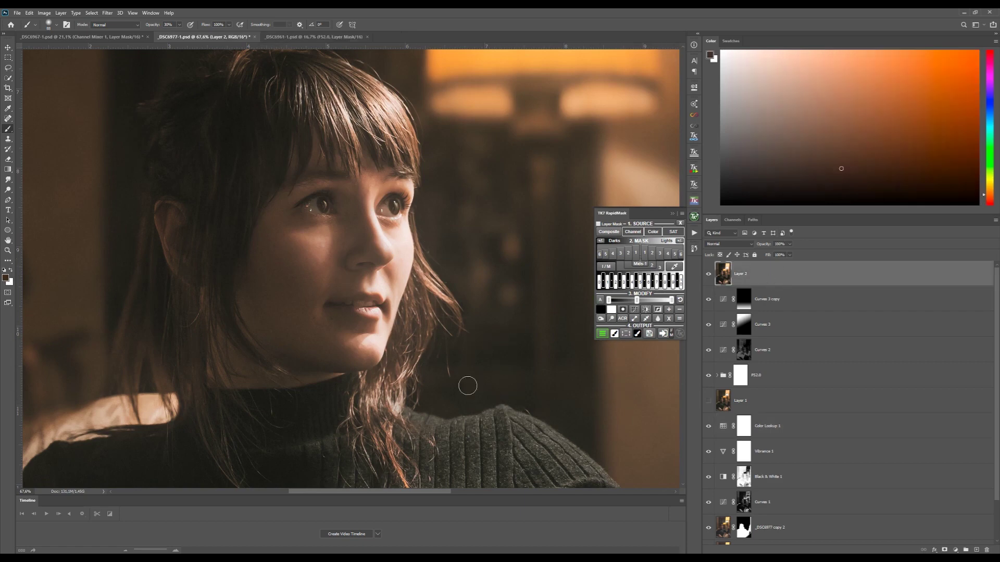
pyautogui.click(729, 244)
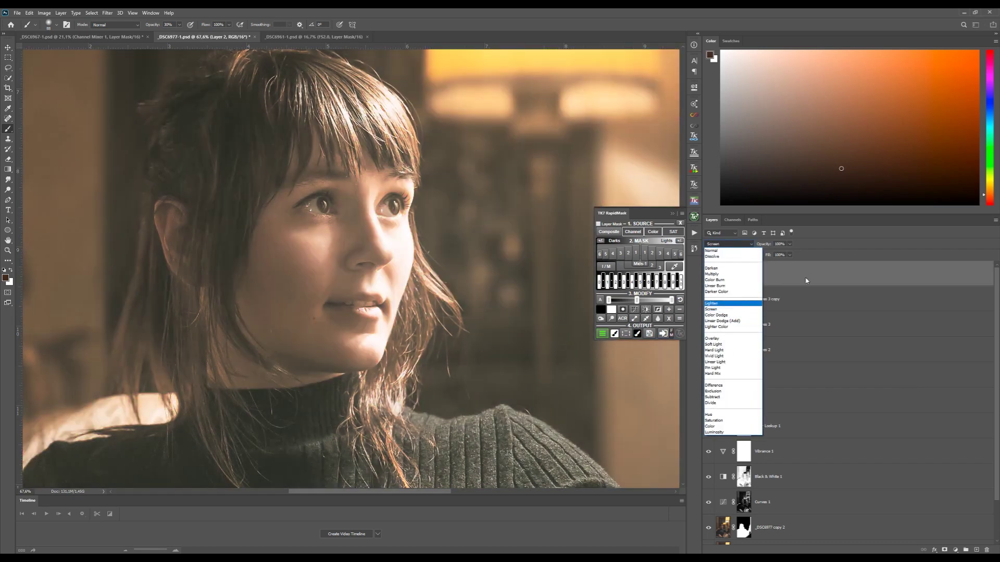
pyautogui.click(716, 303)
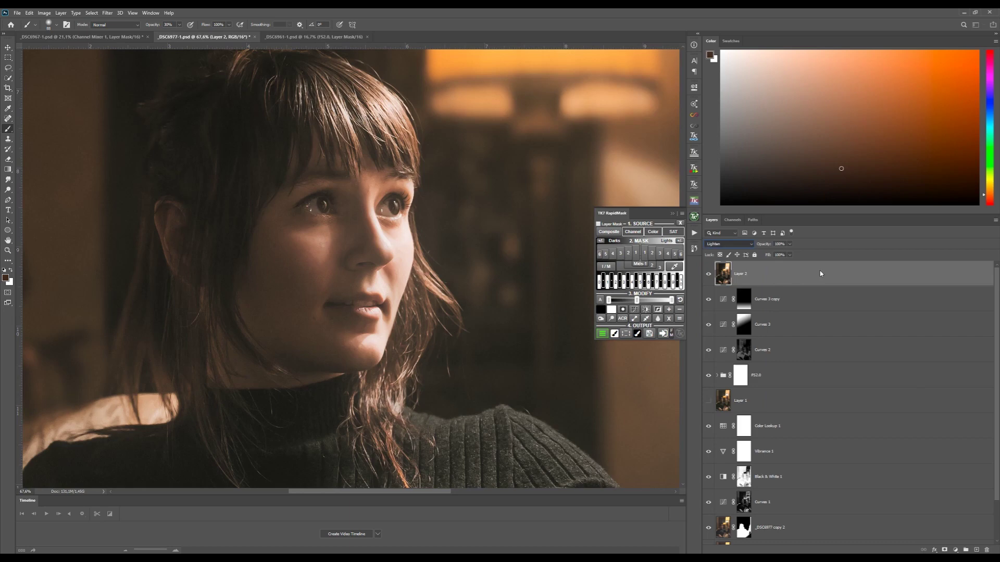
pyautogui.moveTo(385, 270); pyautogui.dragTo(359, 294)
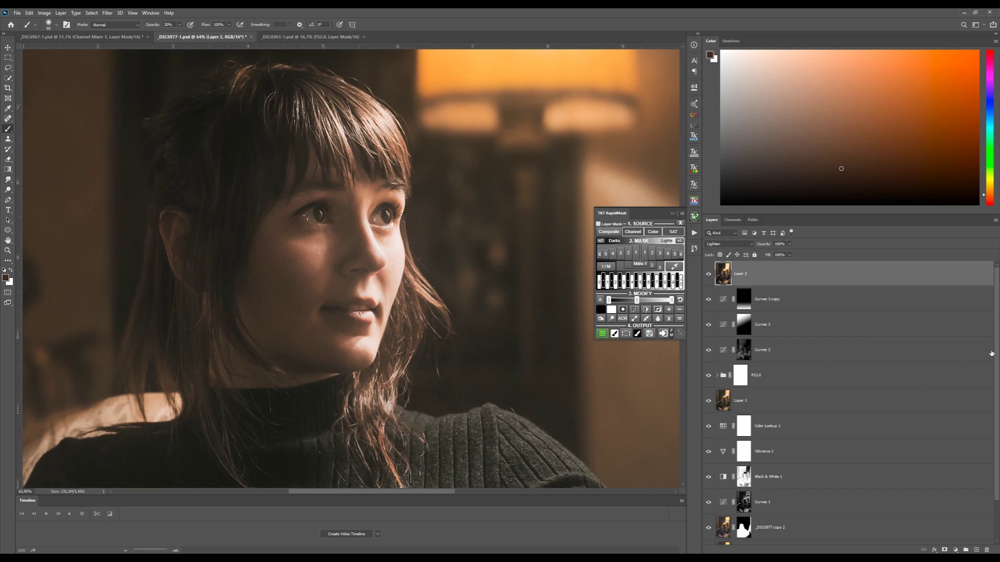
# Show only the base layer _DSC6977 and examine the unedited portrait.
pyautogui.scroll(-2, 913, 458)
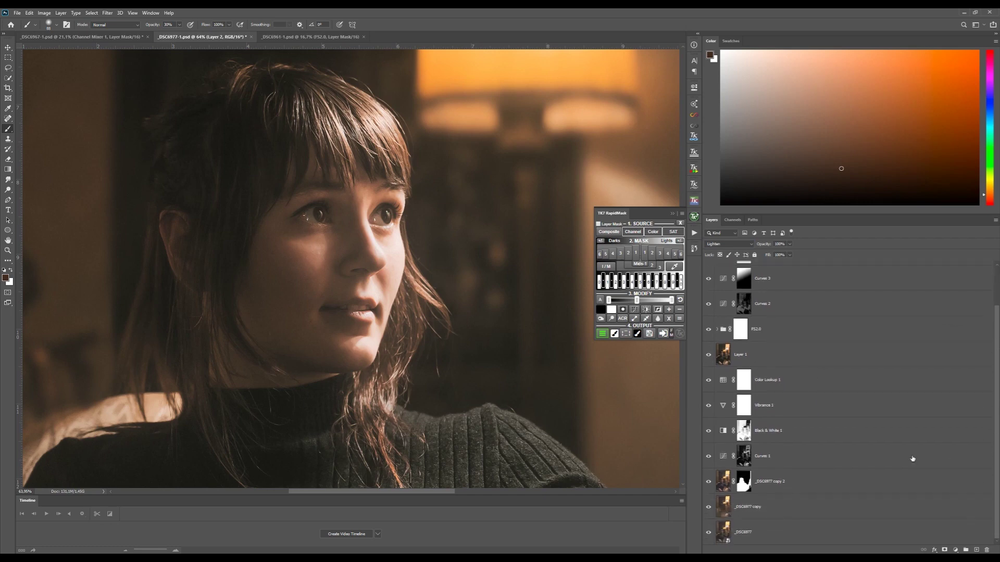
pyautogui.keyDown('alt'); pyautogui.click(709, 533); pyautogui.keyUp('alt')
pyautogui.moveTo(377, 308); pyautogui.dragTo(312, 308)
pyautogui.moveTo(374, 339); pyautogui.dragTo(351, 301)
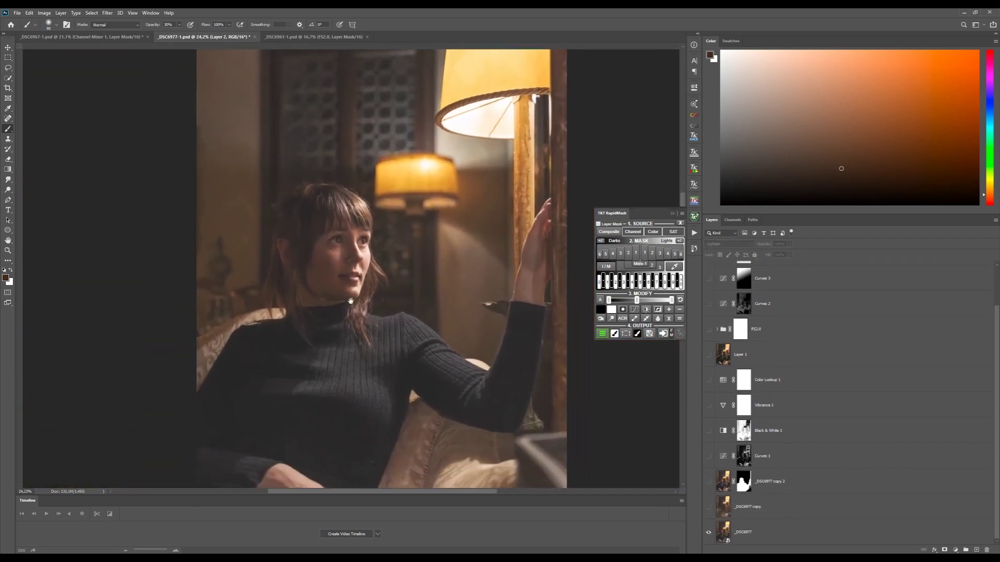
pyautogui.scroll(5, 381, 245)
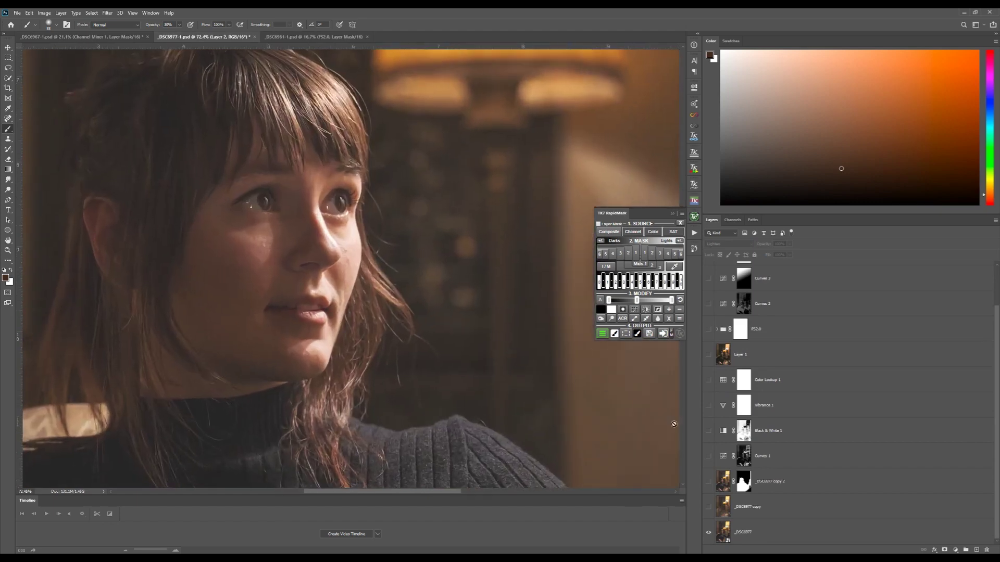
# Open the base layer's Camera Raw settings, compare shadows near 0 with raised shadows, set them to about +61 and apply.
pyautogui.click(727, 539)
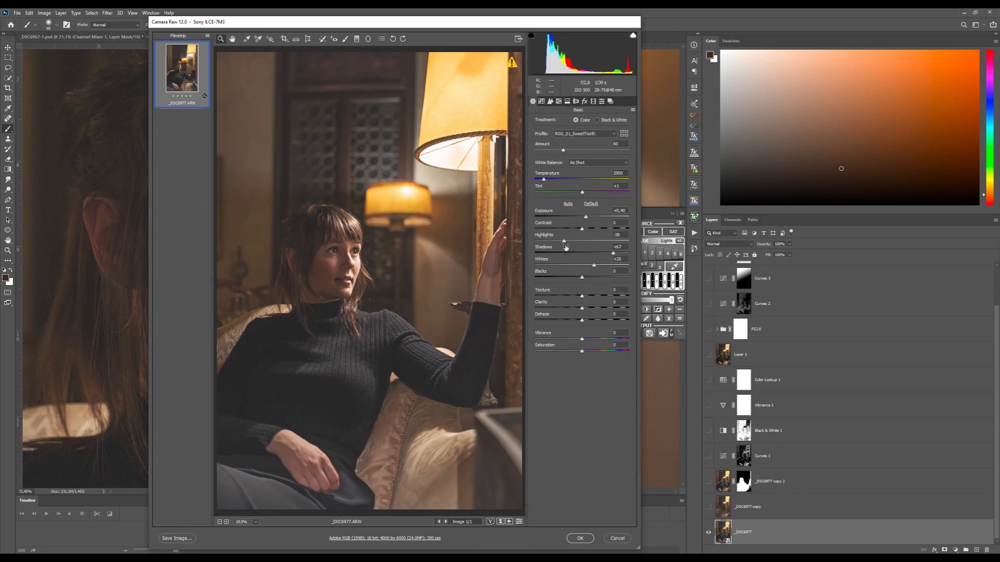
pyautogui.click(583, 253)
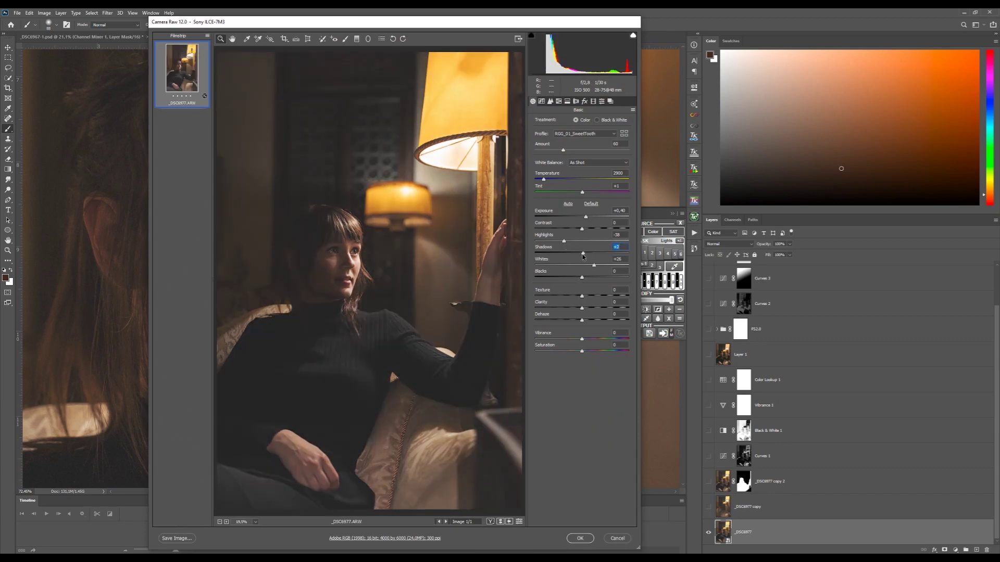
pyautogui.moveTo(582, 256)
pyautogui.mouseDown()
pyautogui.moveTo(598, 256)
pyautogui.moveTo(586, 255)
pyautogui.mouseUp()
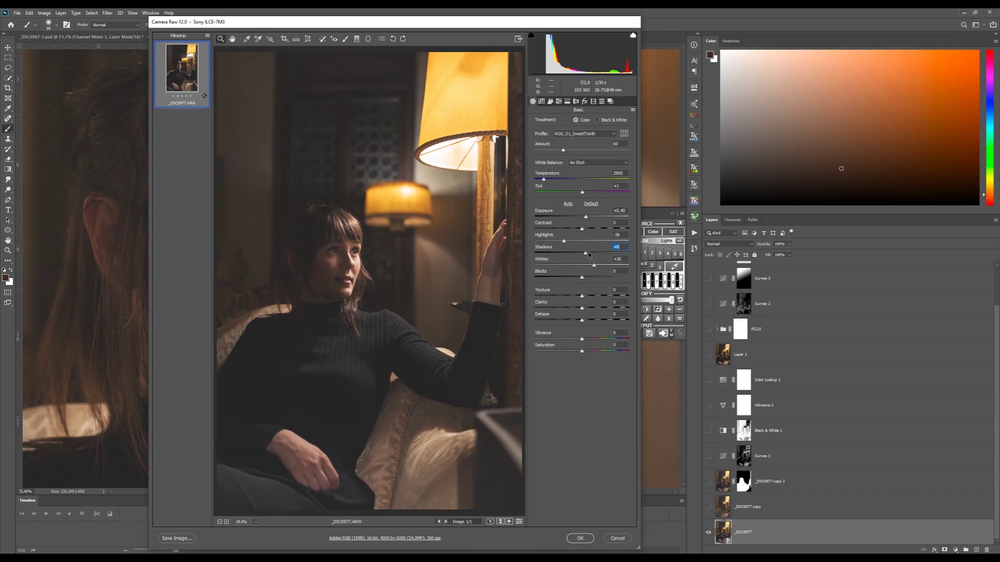
pyautogui.moveTo(589, 254); pyautogui.dragTo(614, 254)
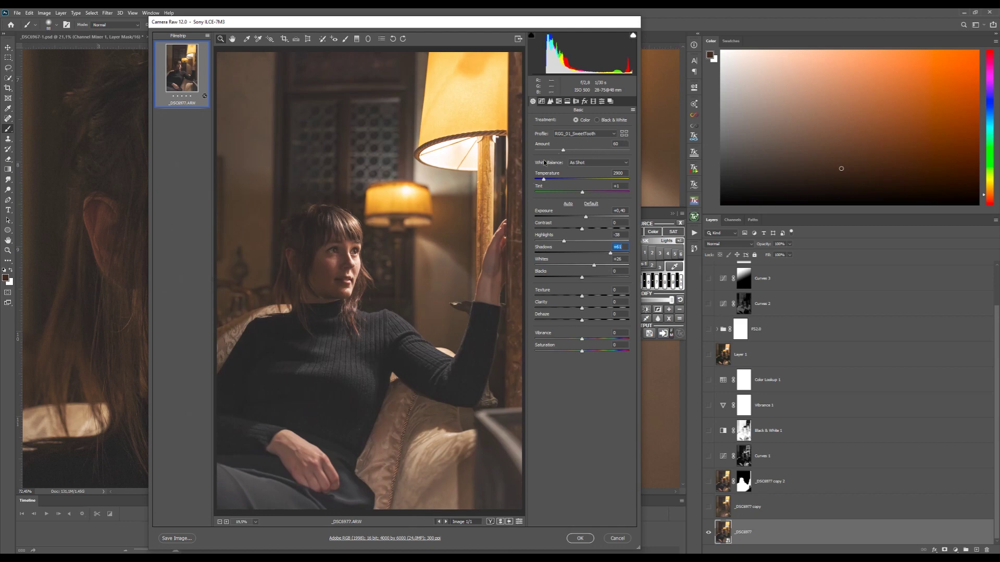
pyautogui.moveTo(532, 155); pyautogui.dragTo(559, 153)
pyautogui.click(588, 537)
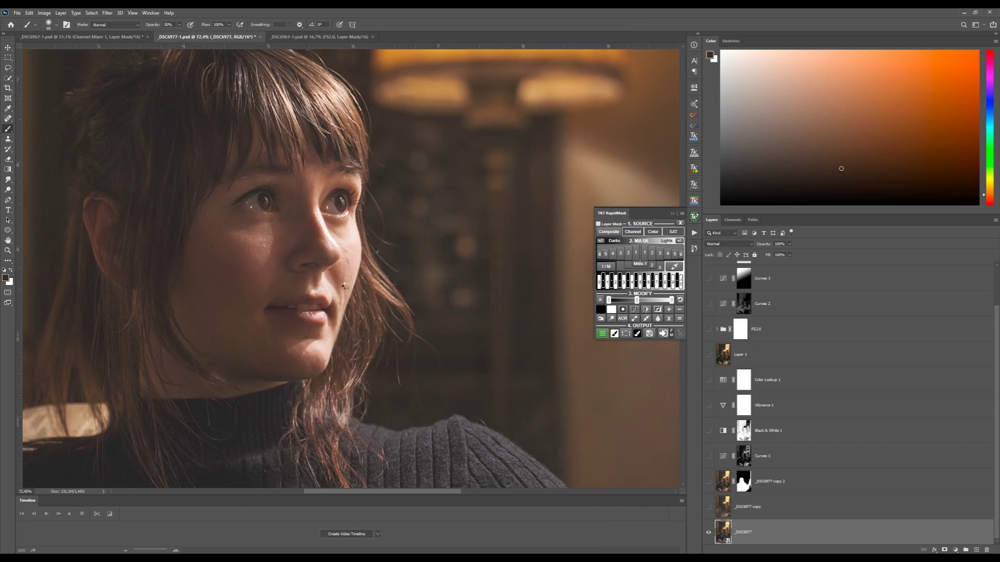
# Show the _DSC6977 copy and _DSC6977 copy 2 layers above the base layer again.
pyautogui.click(331, 331)
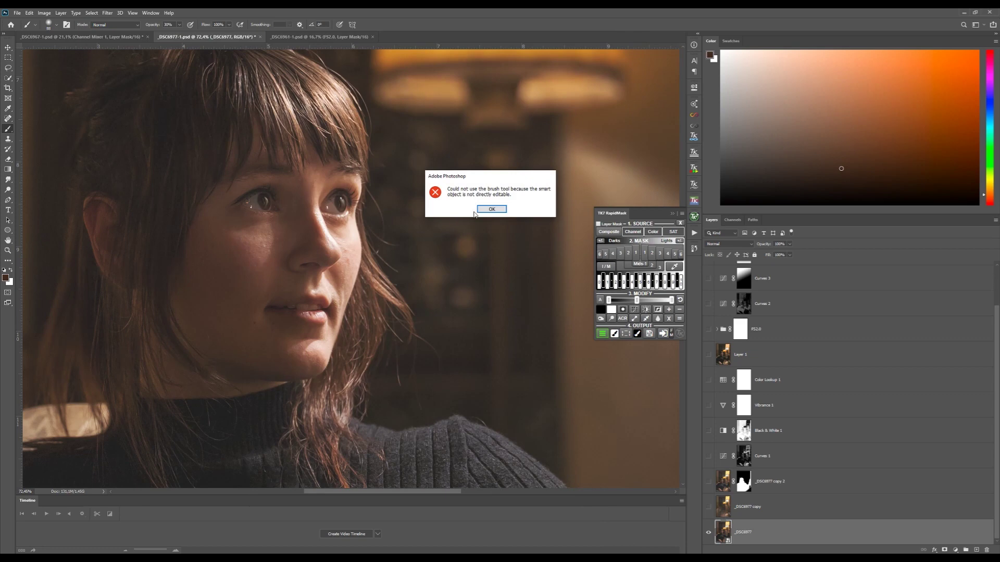
pyautogui.click(490, 210)
pyautogui.scroll(-8, 409, 259)
pyautogui.scroll(3, 409, 259)
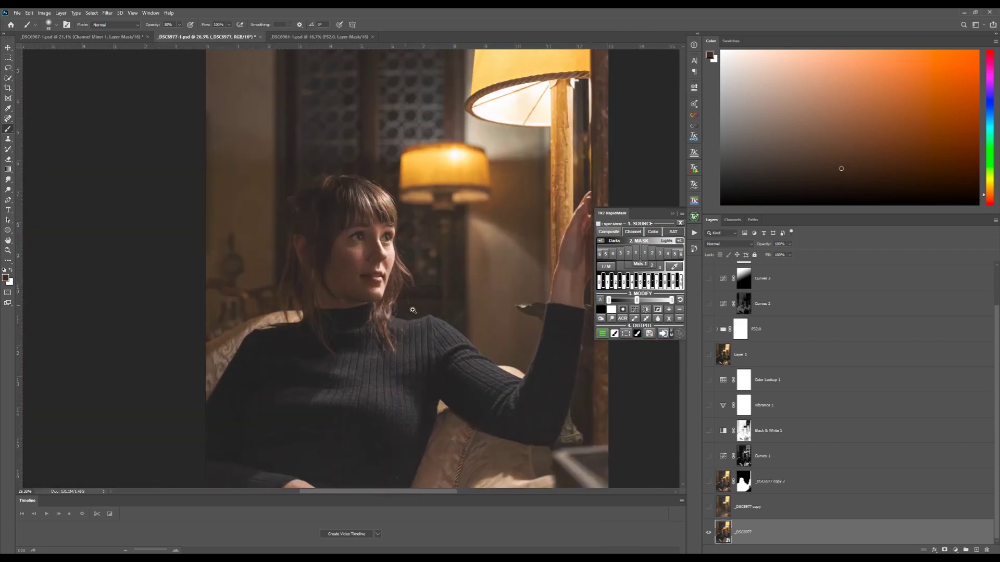
pyautogui.click(708, 507)
pyautogui.click(708, 482)
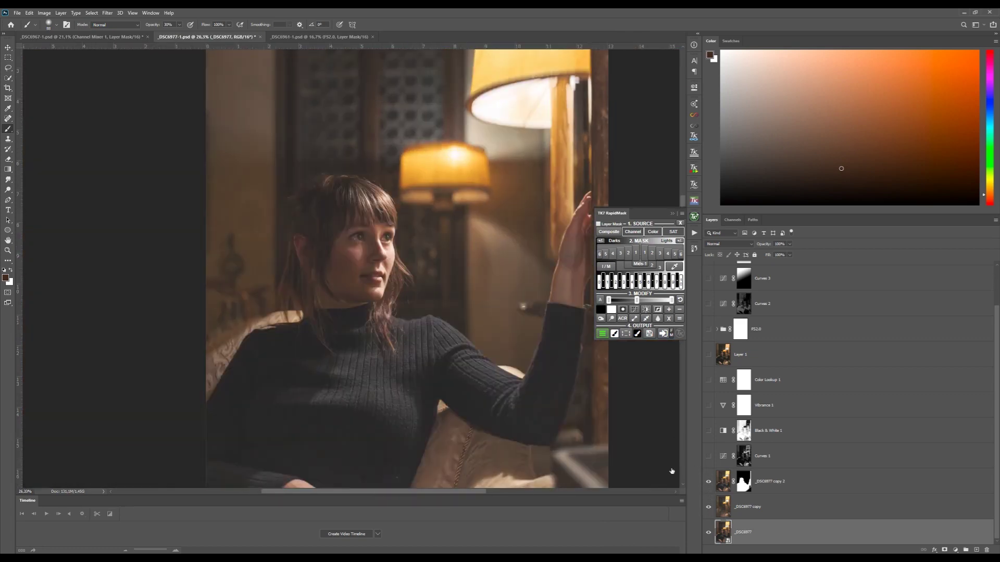
# Toggle the _DSC6977 copy layer to compare the portrait with and without it.
pyautogui.scroll(-3, 450, 276)
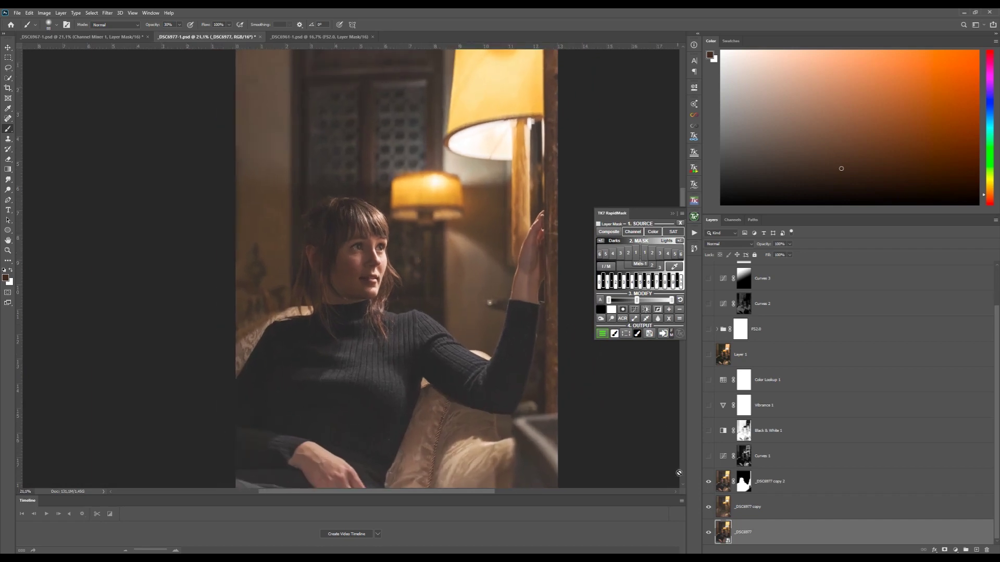
pyautogui.click(707, 507)
pyautogui.click(707, 507)
pyautogui.click(707, 508)
pyautogui.click(707, 506)
# Examine the large lampshade's edge and interior up close with the _DSC6977 copy layer off and on.
pyautogui.scroll(5, 493, 120)
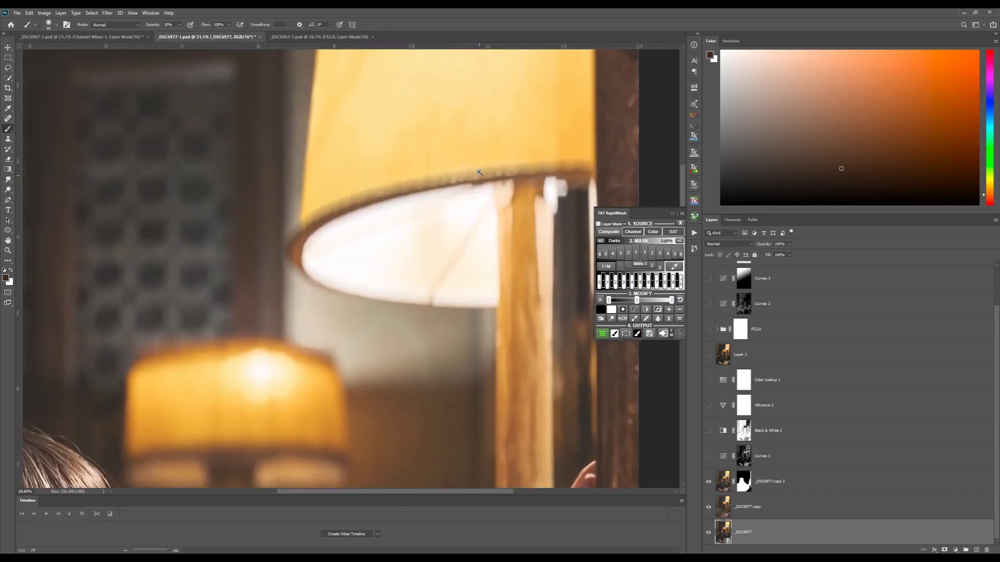
pyautogui.scroll(3, 434, 178)
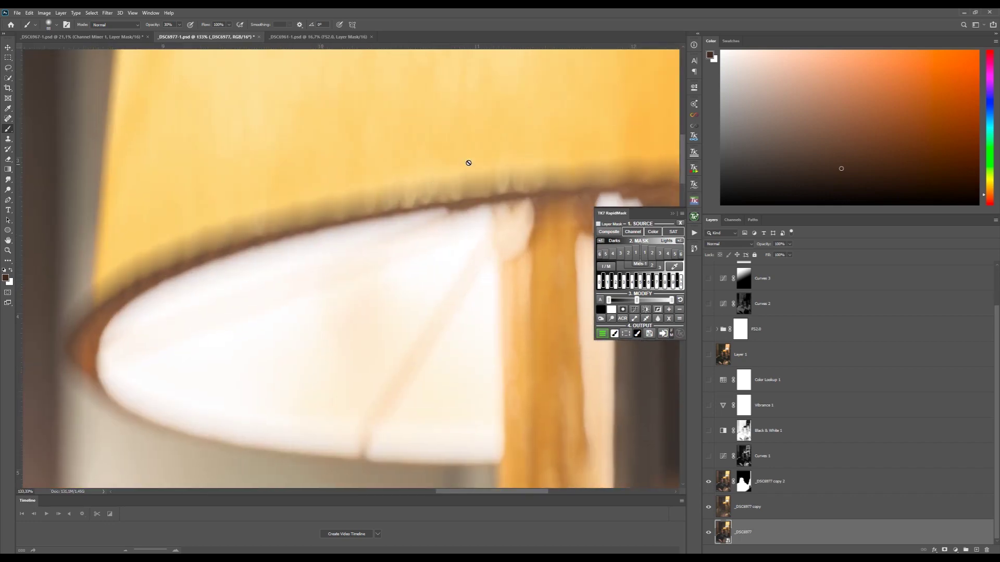
pyautogui.click(709, 507)
pyautogui.click(708, 507)
pyautogui.scroll(-4, 286, 320)
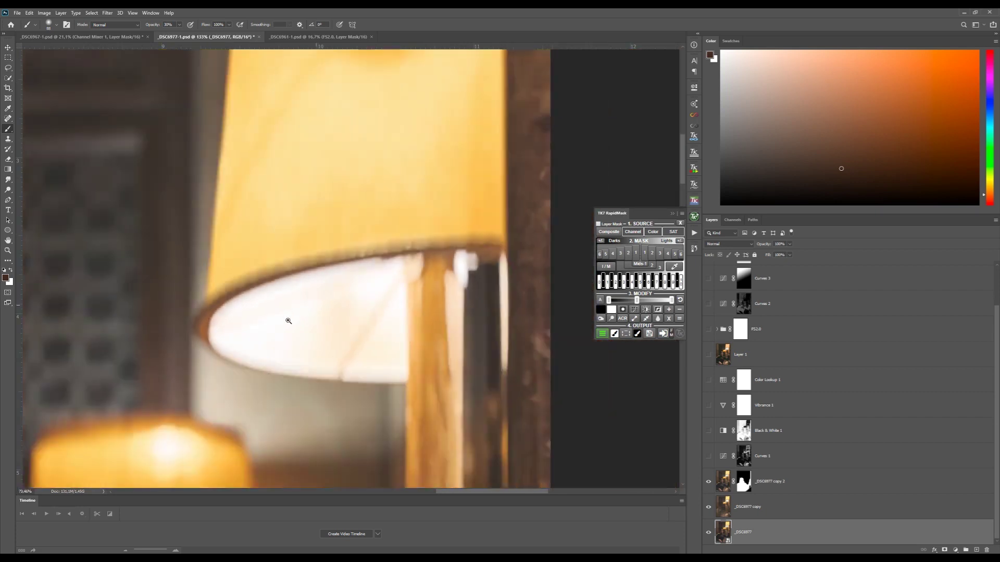
pyautogui.scroll(-4, 390, 270)
pyautogui.moveTo(277, 349); pyautogui.dragTo(409, 213)
pyautogui.scroll(1, 409, 214)
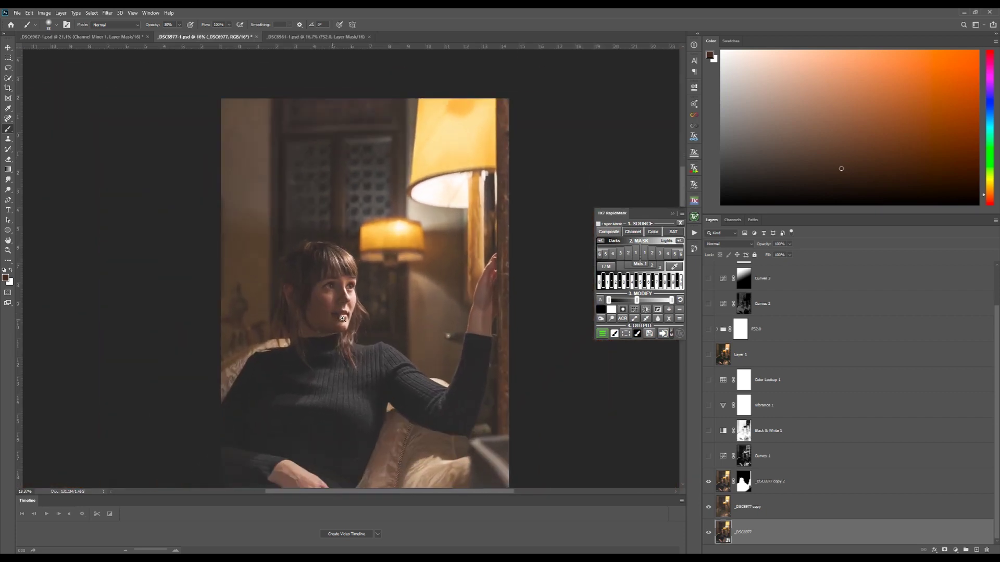
# Hide the _DSC6977 copy layer, examine the whole portrait without it, and show the layer again.
pyautogui.click(708, 507)
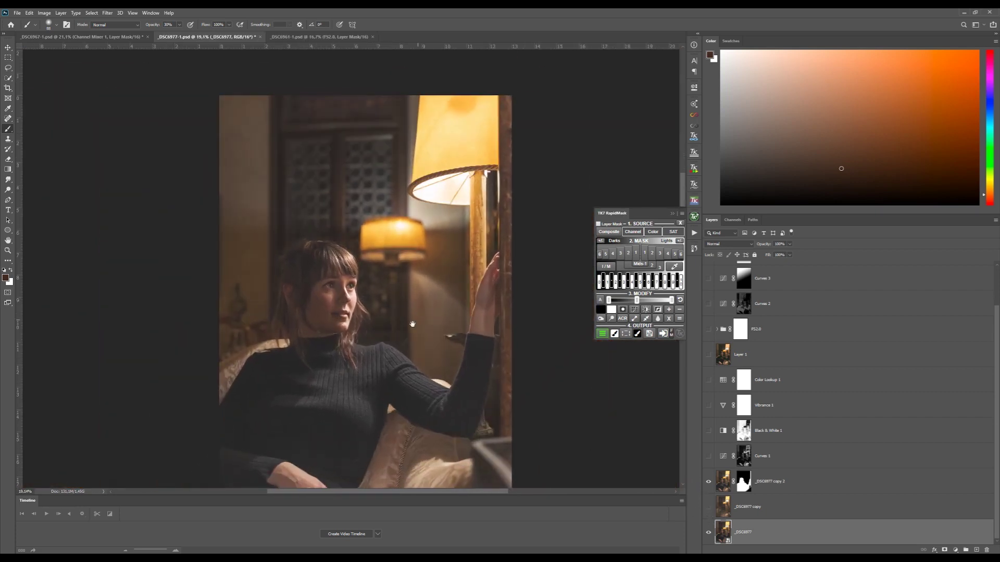
pyautogui.moveTo(425, 326); pyautogui.dragTo(423, 303)
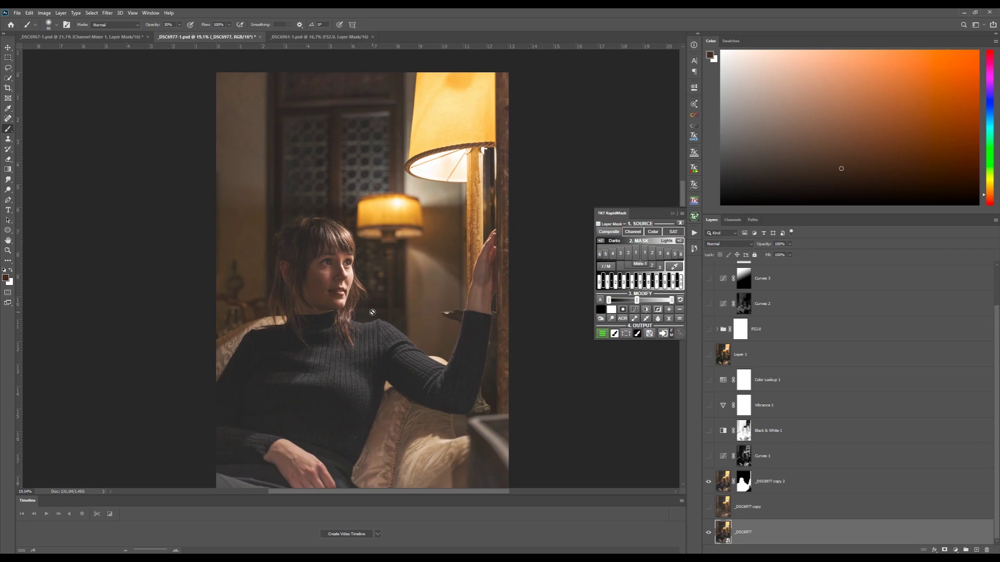
pyautogui.scroll(-1, 401, 307)
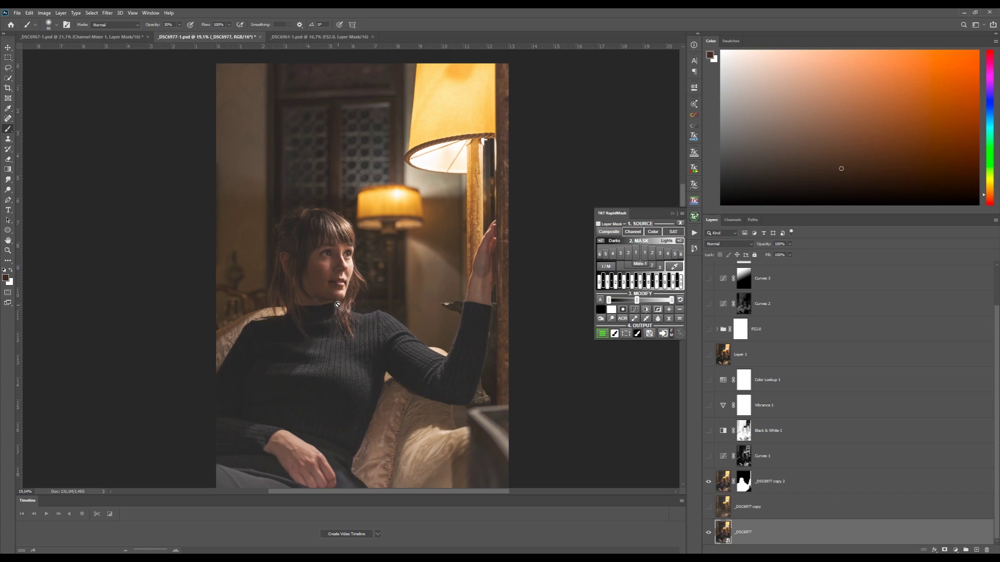
pyautogui.moveTo(334, 289); pyautogui.dragTo(320, 287)
pyautogui.scroll(-1, 320, 286)
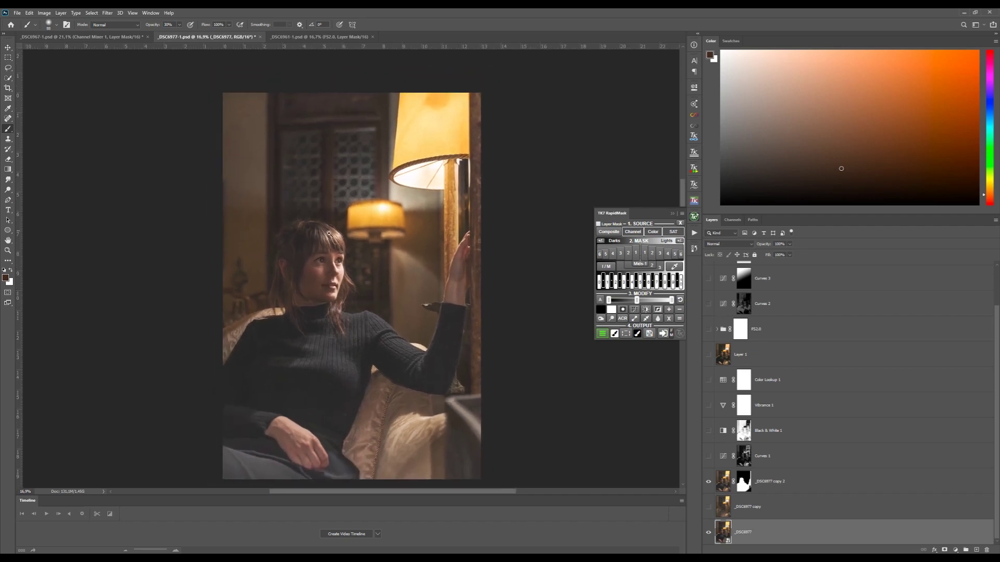
pyautogui.scroll(1, 323, 288)
pyautogui.hotkey('ctrl', 'r')
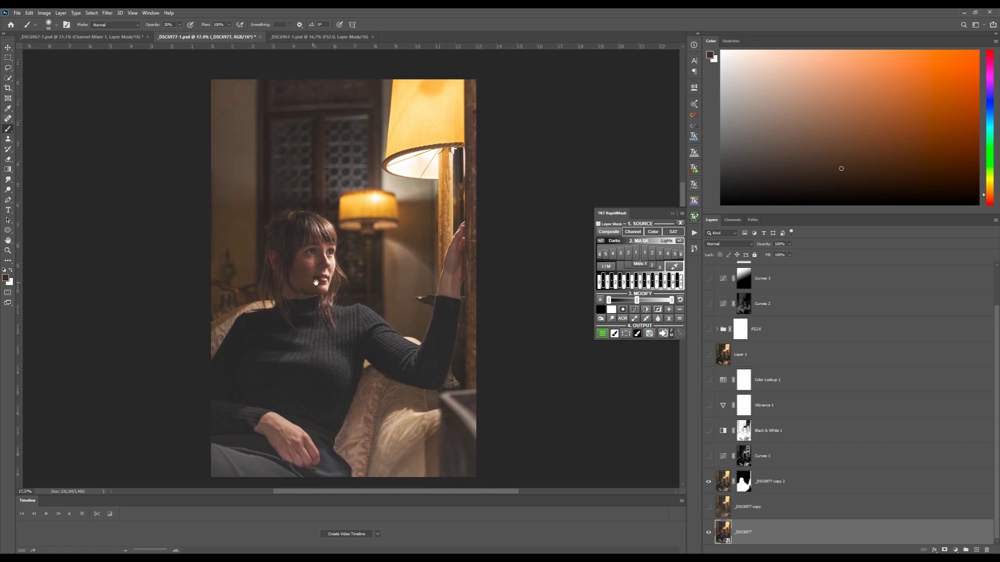
pyautogui.moveTo(324, 283); pyautogui.dragTo(330, 280)
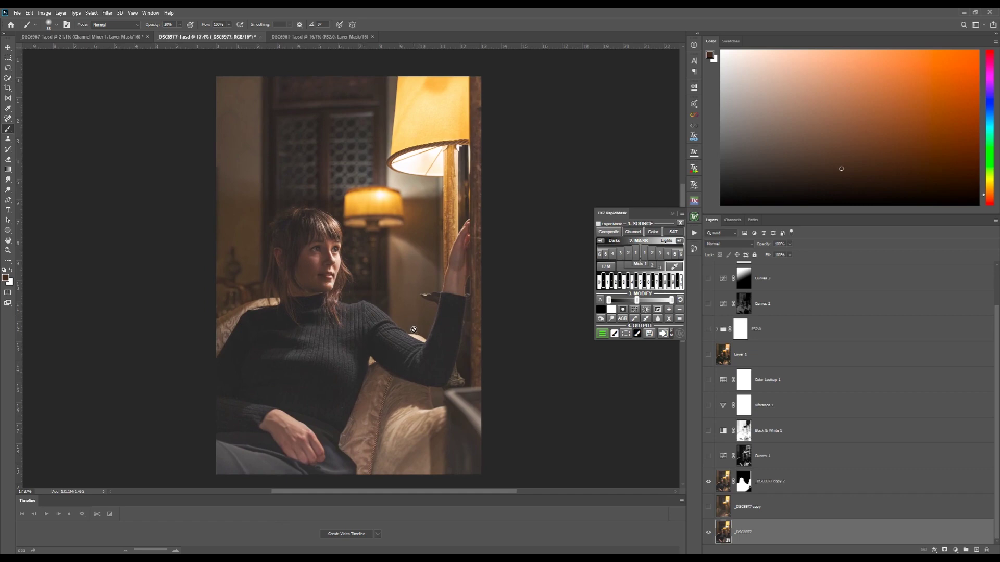
pyautogui.moveTo(312, 294); pyautogui.dragTo(355, 289)
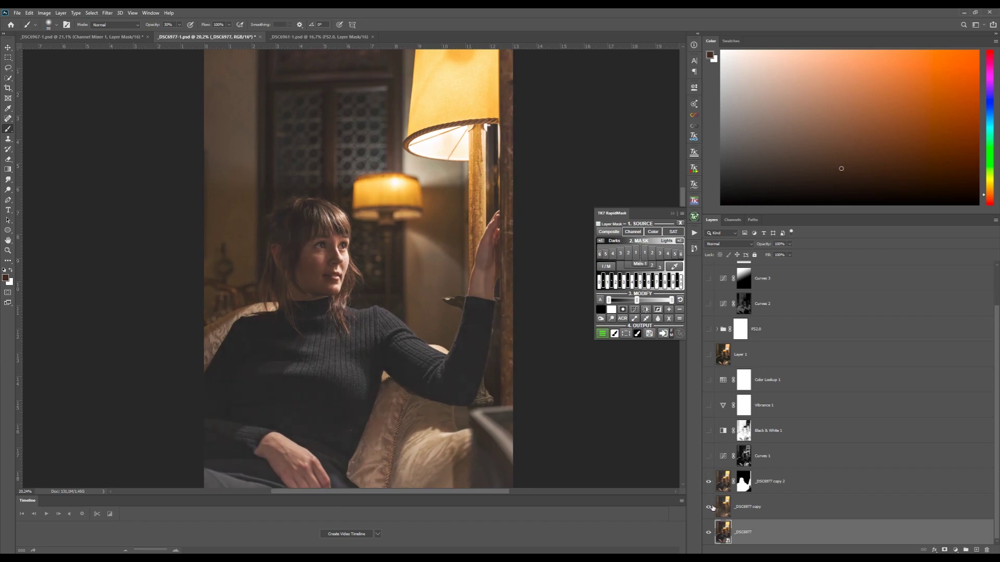
pyautogui.click(710, 507)
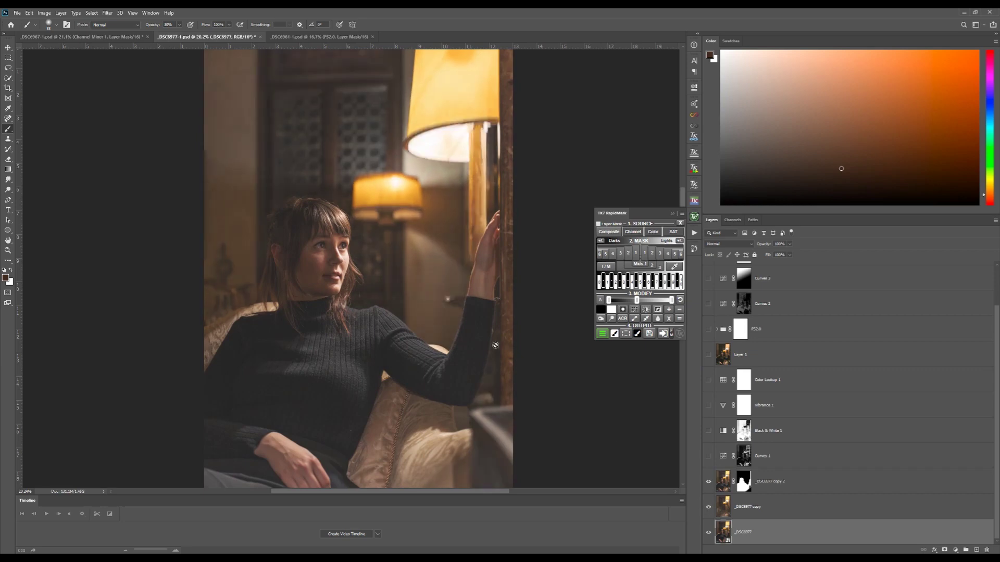
# Show the Curves 1, Black & White 1, Vibrance 1, Color Lookup 1 and Layer 1 layers above the _DSC6977 copies.
pyautogui.click(708, 482)
pyautogui.click(708, 457)
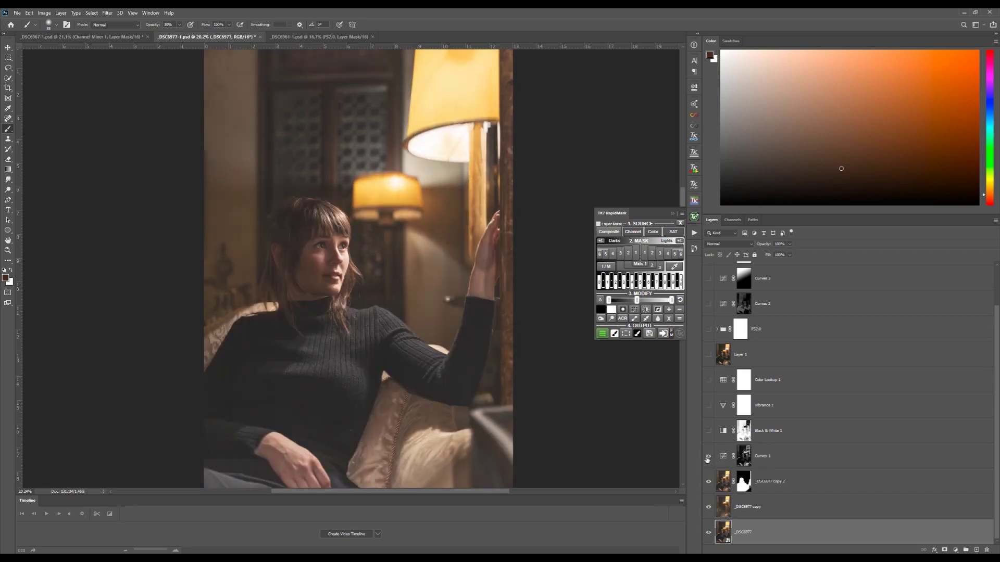
pyautogui.click(707, 458)
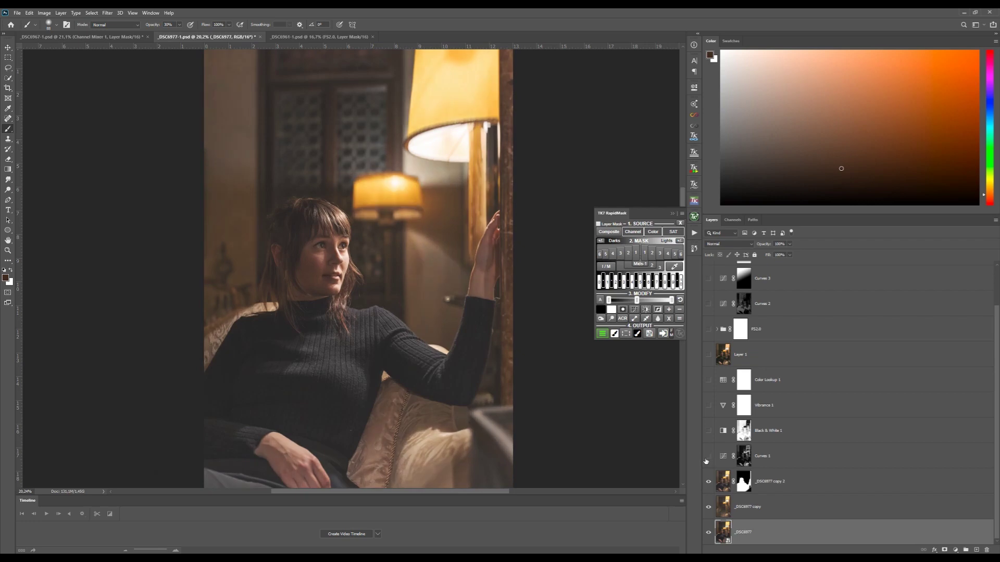
pyautogui.click(709, 432)
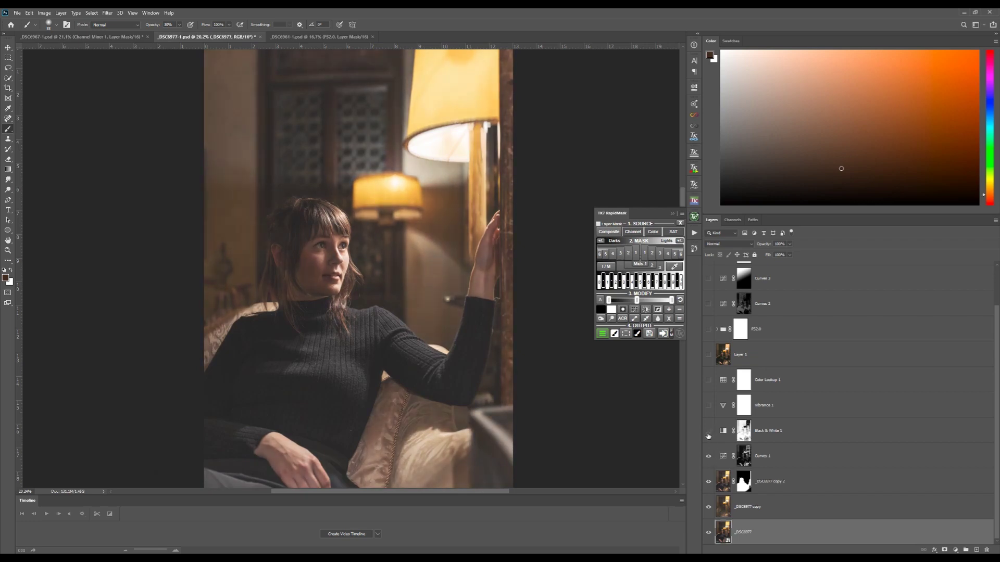
pyautogui.click(709, 433)
pyautogui.click(708, 381)
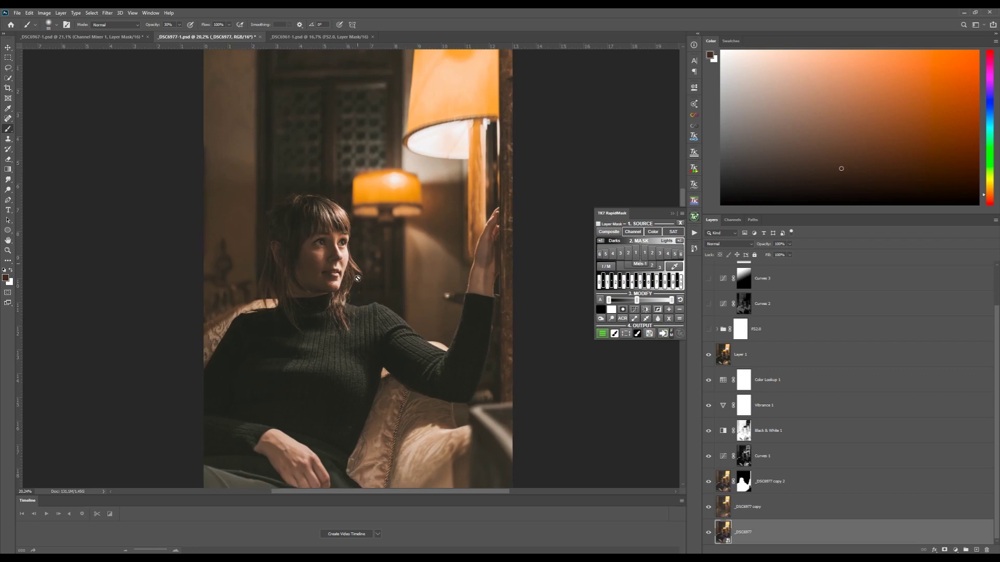
pyautogui.moveTo(356, 279); pyautogui.dragTo(340, 275)
pyautogui.scroll(-2, 339, 274)
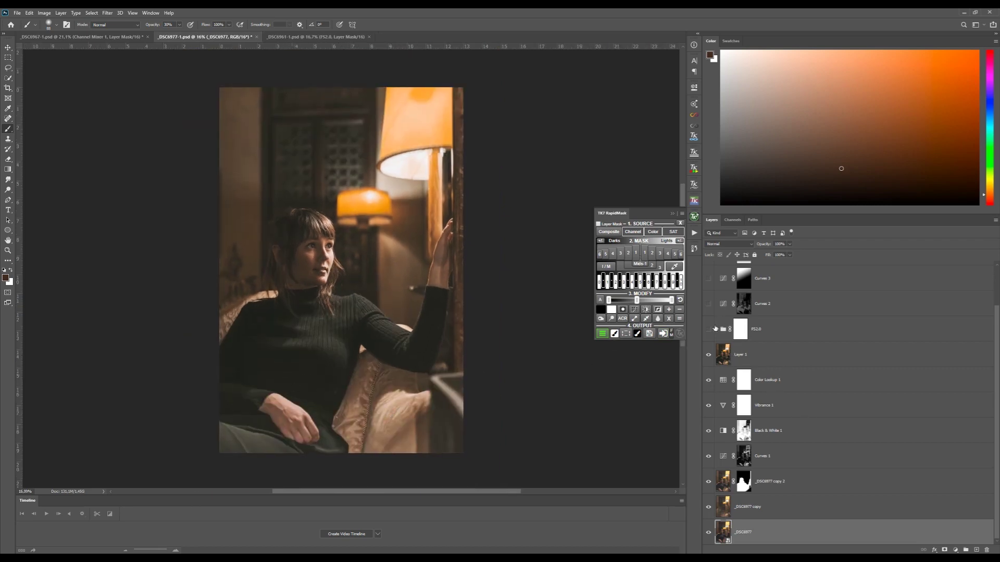
# Show the FS2.0 group and compare the woman's face up close with and without it.
pyautogui.click(709, 331)
pyautogui.moveTo(308, 255); pyautogui.dragTo(357, 243)
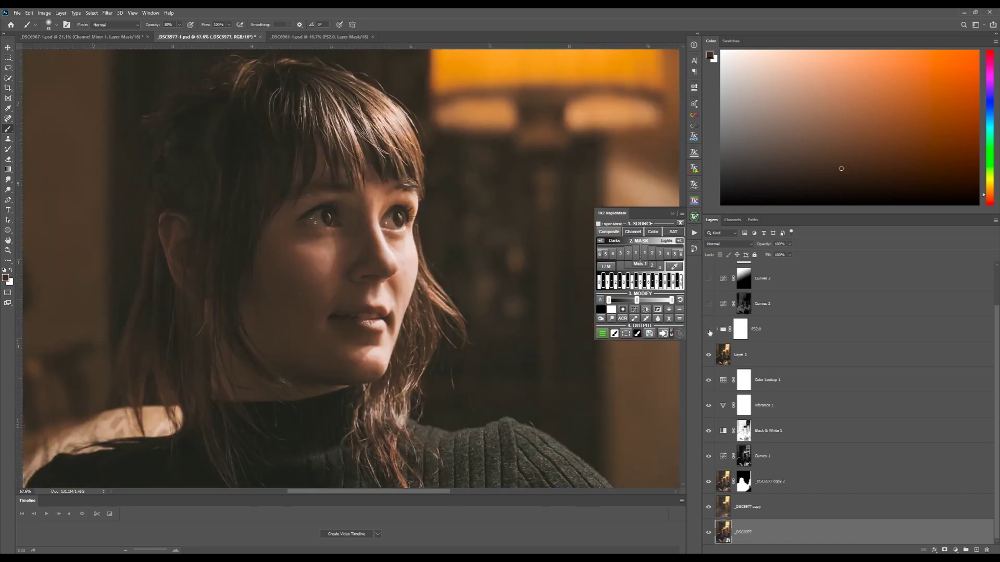
pyautogui.click(709, 332)
pyautogui.click(708, 328)
pyautogui.moveTo(390, 286); pyautogui.dragTo(315, 328)
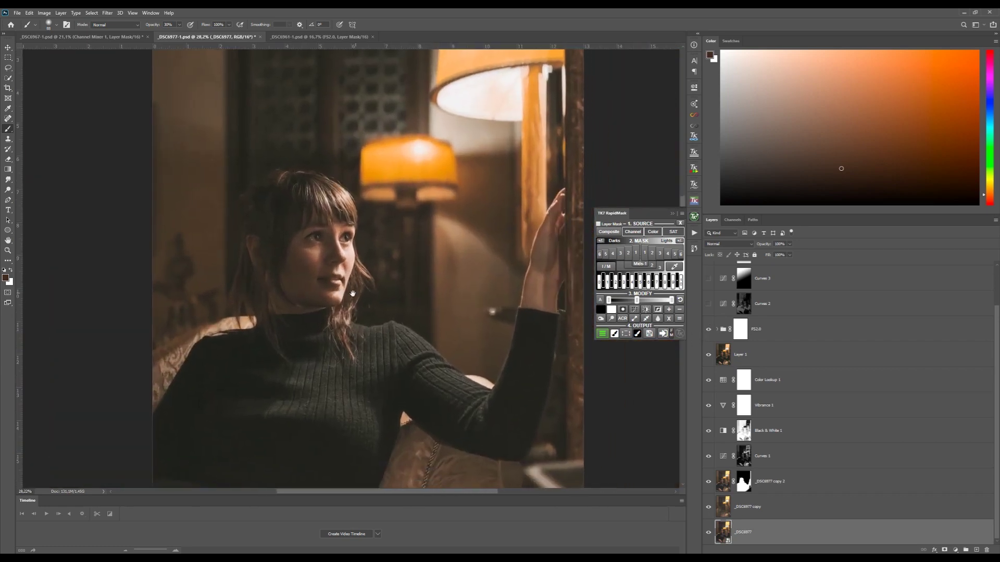
# Select the FS2.0 group and examine the retouched skin on the face up close.
pyautogui.scroll(5, 307, 274)
pyautogui.click(793, 324)
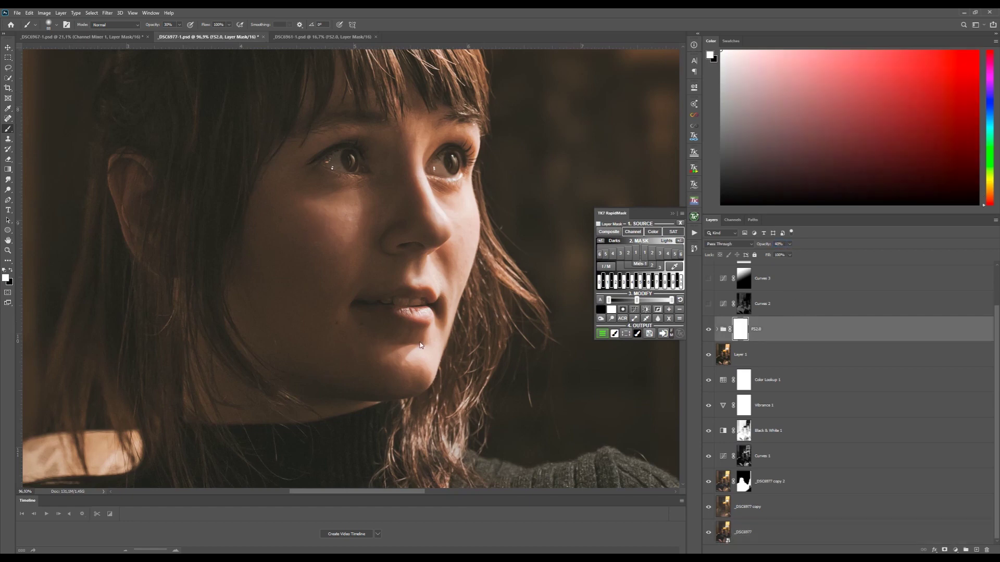
pyautogui.moveTo(383, 355); pyautogui.dragTo(379, 373)
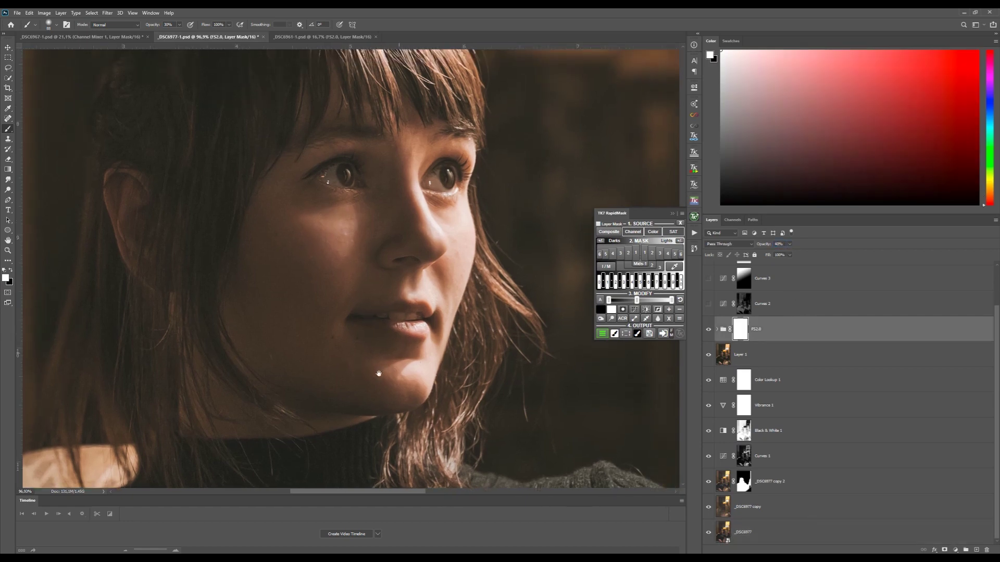
pyautogui.scroll(-5, 388, 316)
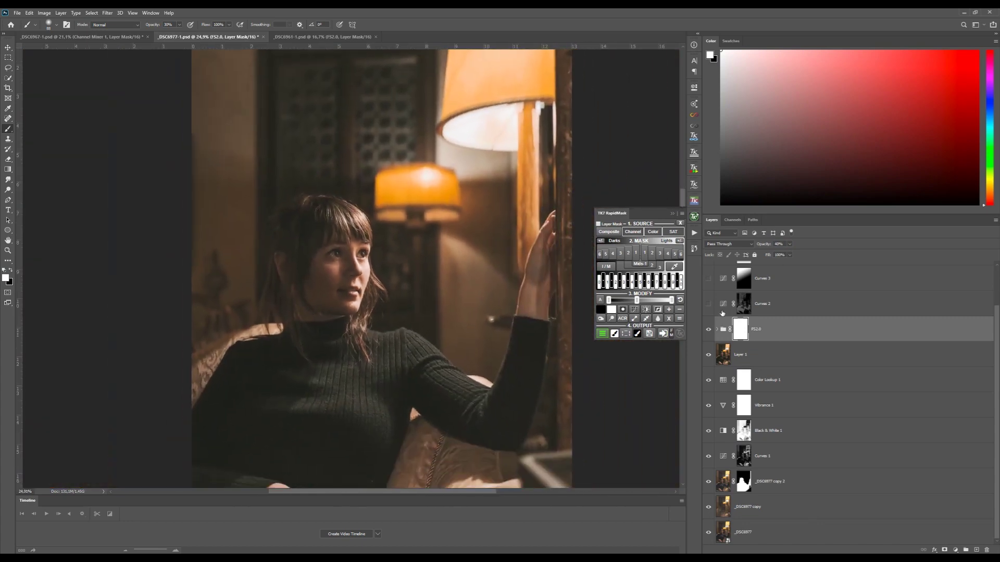
# Show the Curves 2 layer, inspect its layer mask on the canvas, and return to the normal image view.
pyautogui.click(707, 305)
pyautogui.keyDown('alt'); pyautogui.click(747, 308); pyautogui.keyUp('alt')
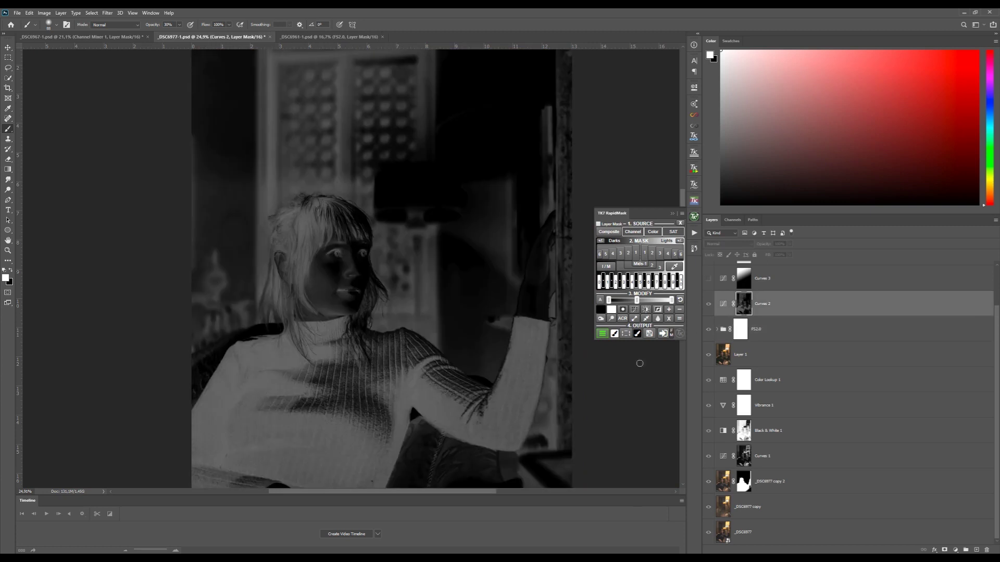
pyautogui.scroll(-2, 372, 346)
pyautogui.moveTo(468, 343); pyautogui.dragTo(459, 331)
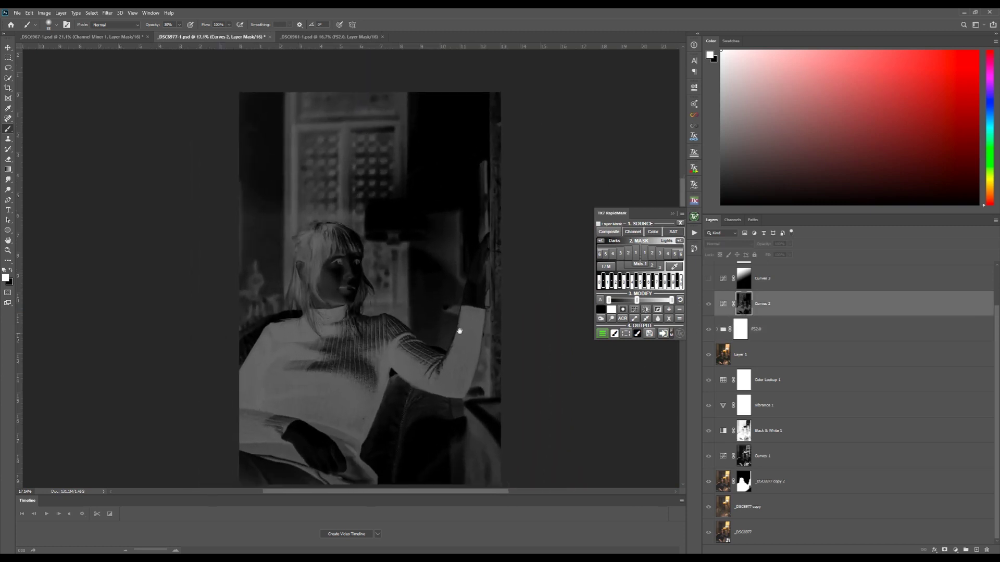
pyautogui.keyDown('alt'); pyautogui.click(741, 307); pyautogui.keyUp('alt')
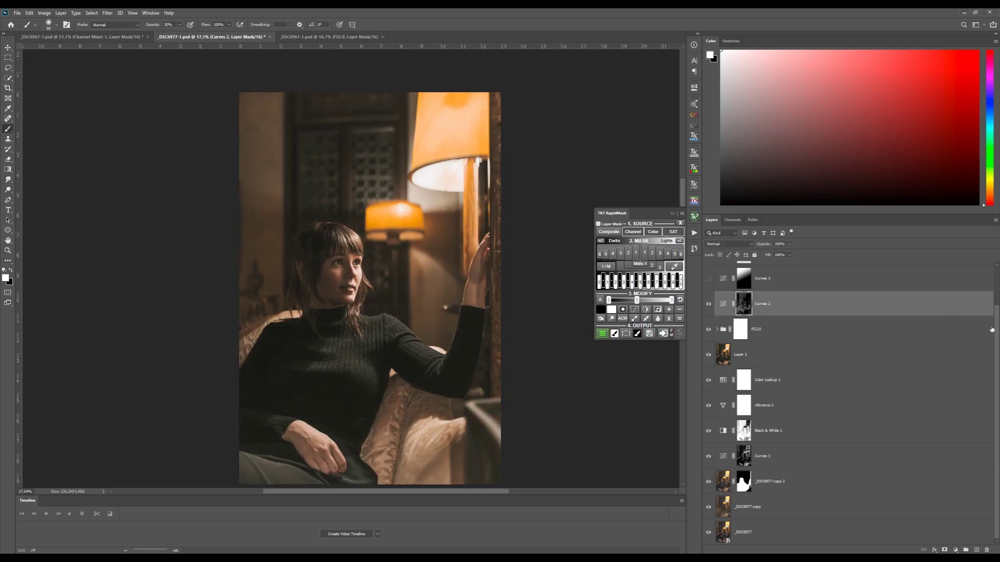
# Show the Curves 3, Curves 3 copy and Layer 2 layers at the top of the stack.
pyautogui.scroll(2, 939, 301)
pyautogui.click(708, 325)
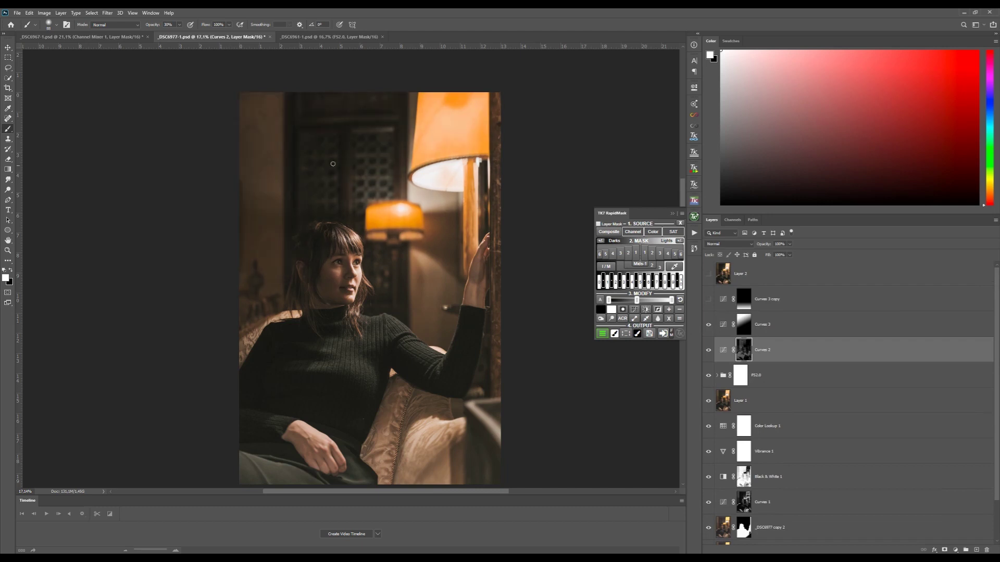
pyautogui.click(708, 300)
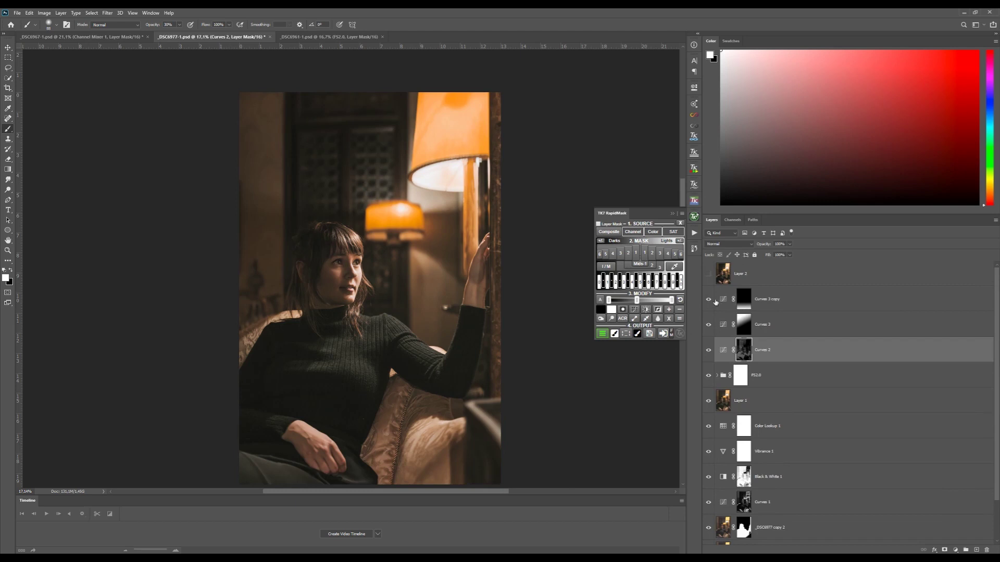
pyautogui.click(709, 275)
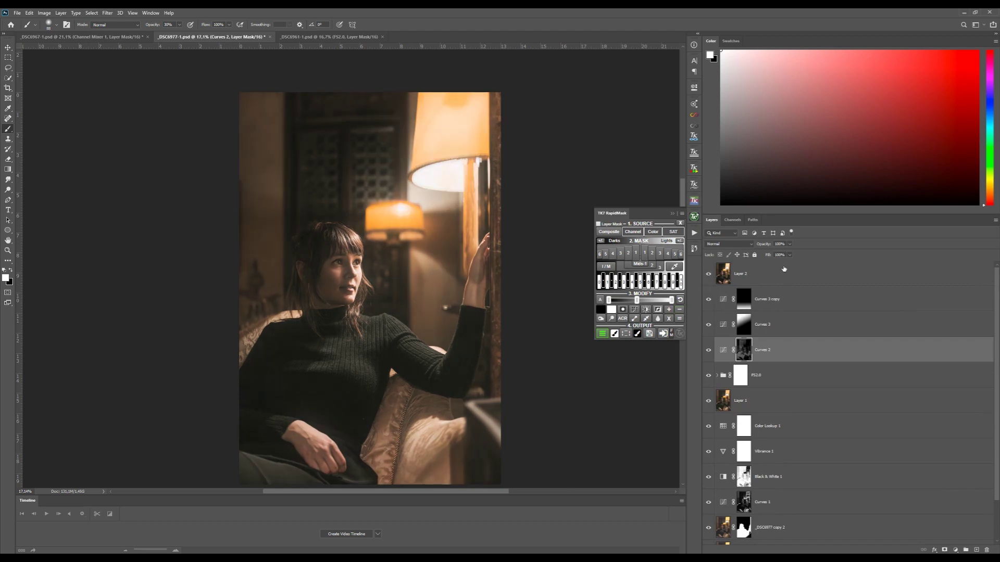
# Add a Curves adjustment above Layer 2 and darken the midtones by pulling a midpoint down to output 94.
pyautogui.click(774, 284)
pyautogui.moveTo(361, 275)
pyautogui.mouseDown()
pyautogui.moveTo(321, 275)
pyautogui.moveTo(364, 275)
pyautogui.mouseUp()
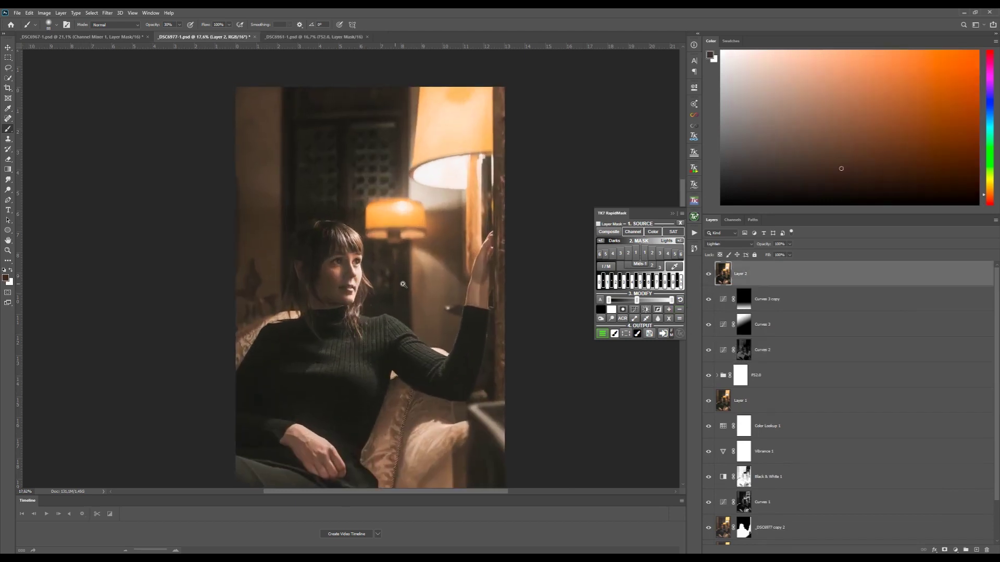
pyautogui.click(956, 551)
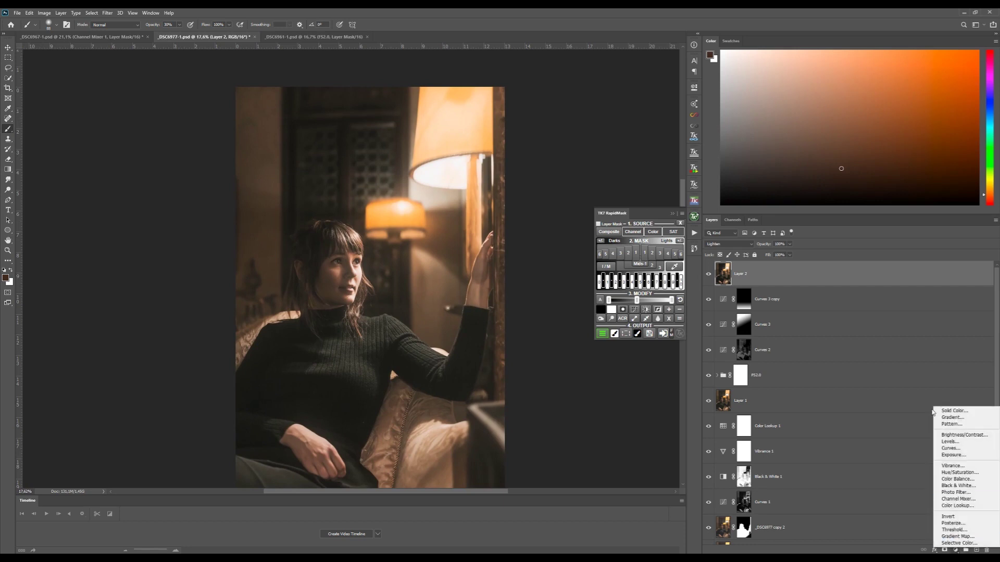
pyautogui.click(955, 450)
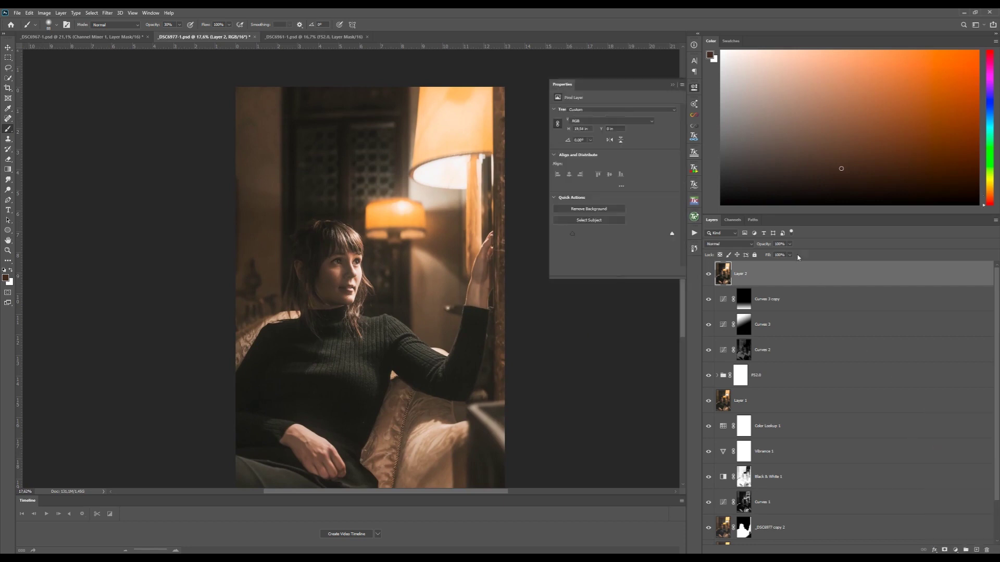
pyautogui.moveTo(615, 186); pyautogui.dragTo(615, 192)
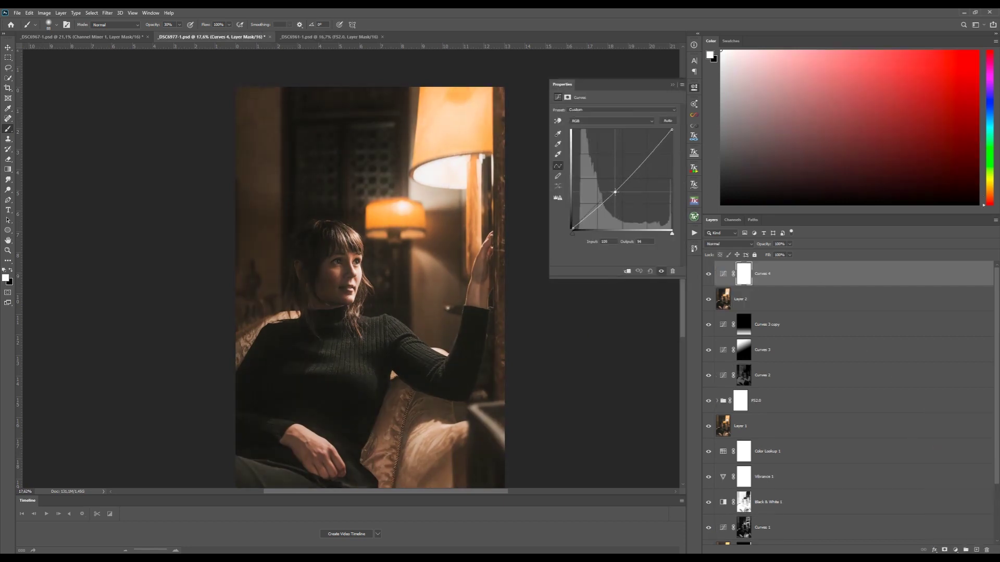
# Set the new Curves layer's blend mode to Luminosity and compare the portrait with and without the layer.
pyautogui.click(729, 244)
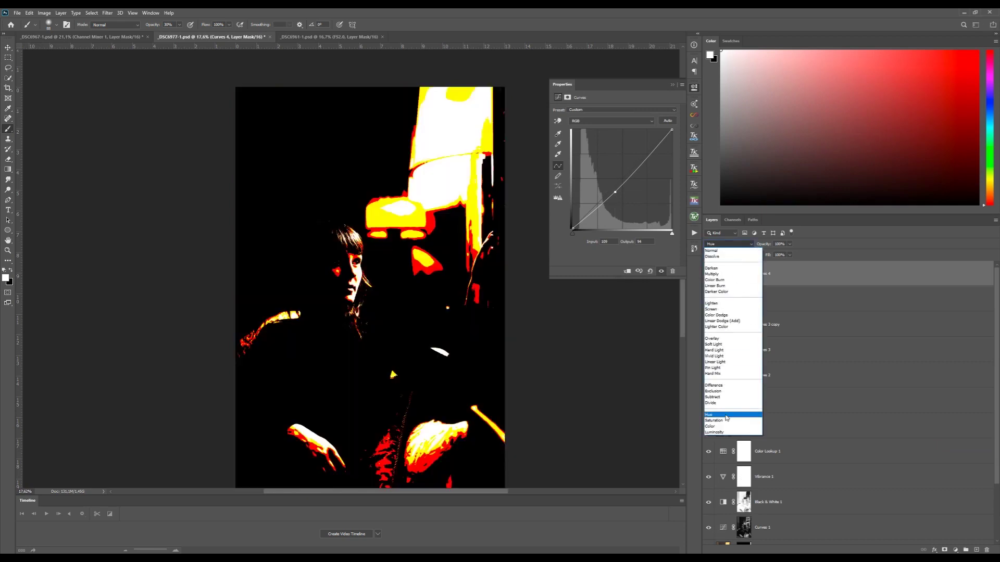
pyautogui.click(714, 432)
pyautogui.click(708, 274)
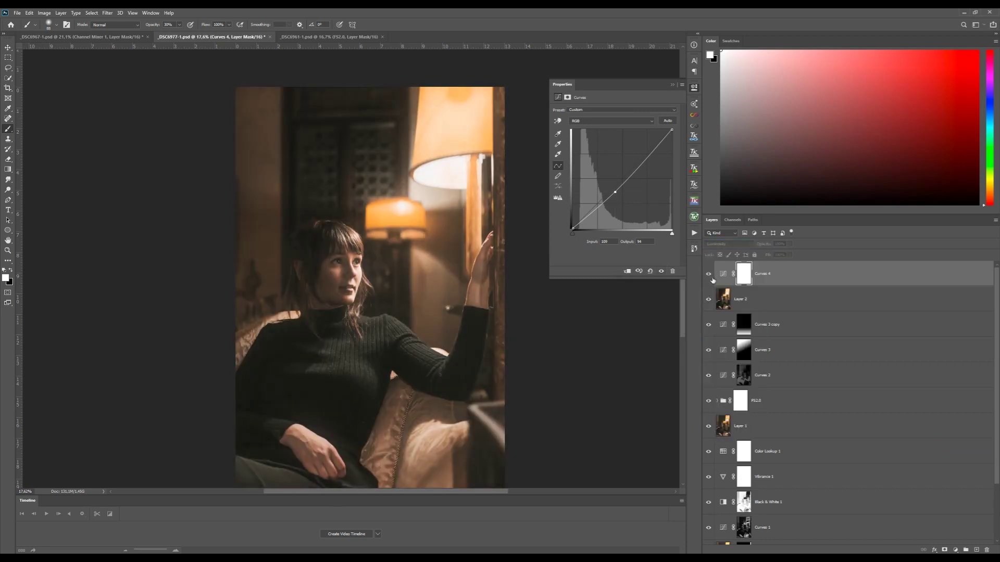
pyautogui.click(708, 274)
pyautogui.scroll(-2, 425, 405)
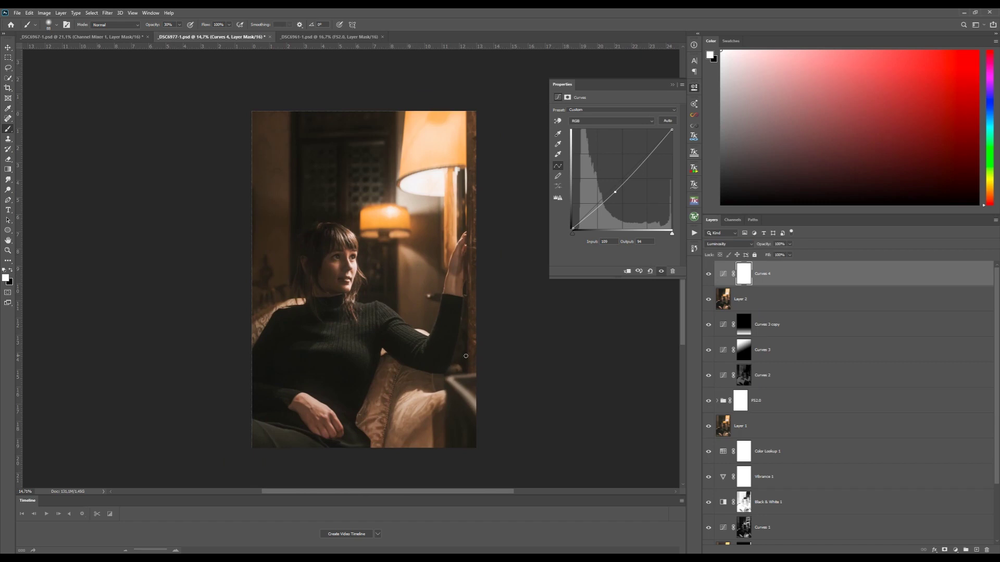
pyautogui.moveTo(395, 284); pyautogui.dragTo(389, 289)
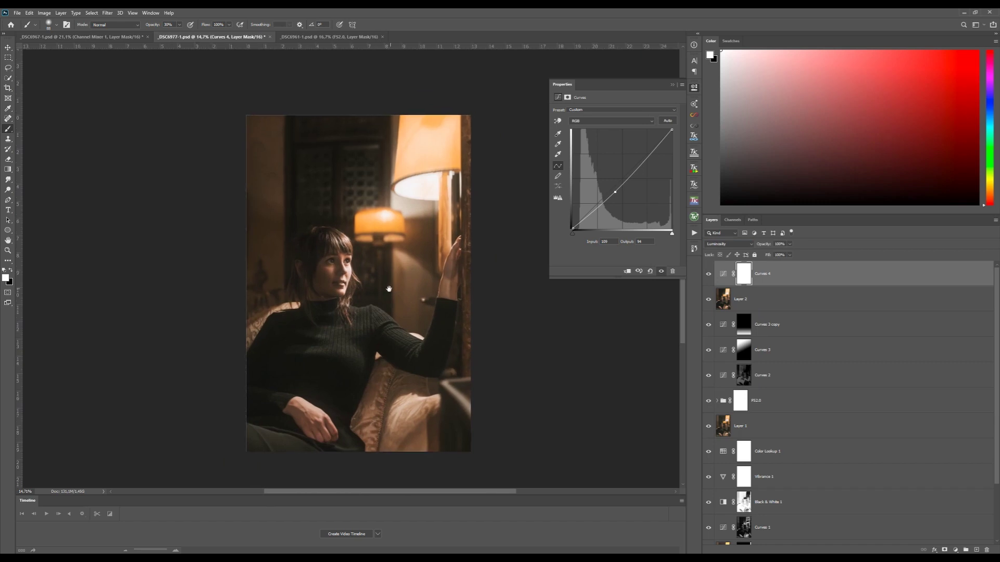
# Add a monochrome Channel Mixer adjustment above Curves 4 with red -90, green +136 and blue +82, at about 25% opacity.
pyautogui.click(957, 550)
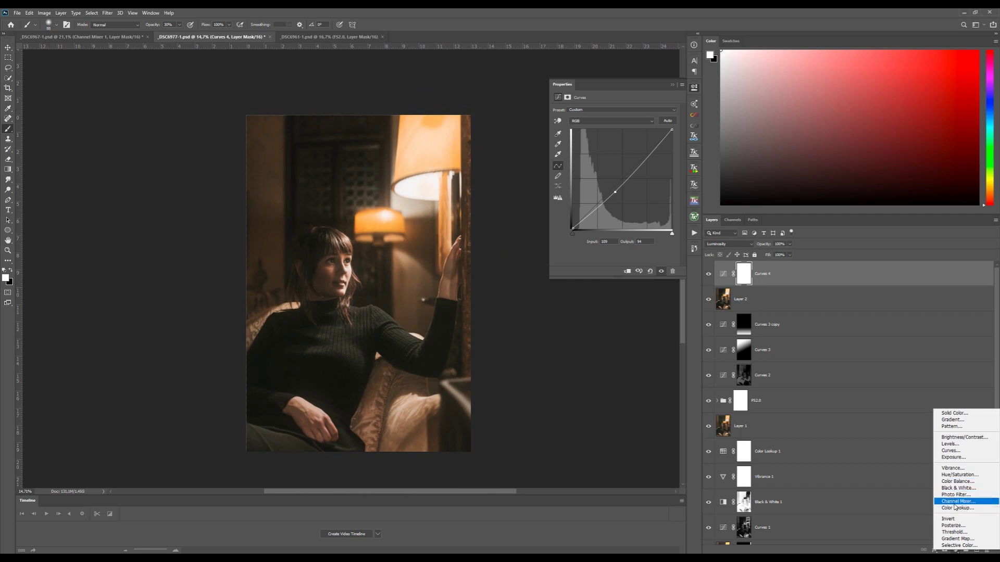
pyautogui.click(956, 502)
pyautogui.click(566, 132)
pyautogui.moveTo(626, 148); pyautogui.dragTo(586, 151)
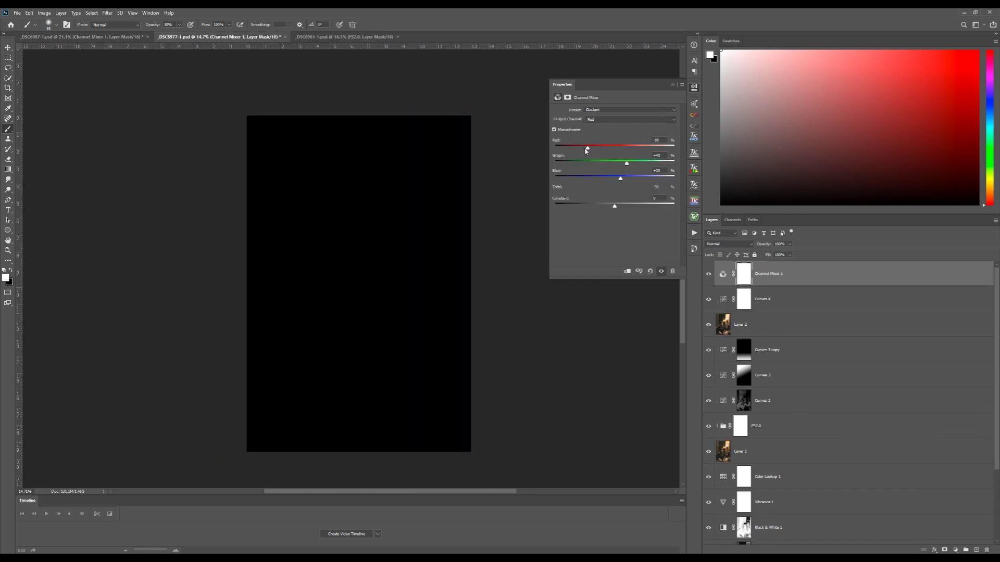
pyautogui.moveTo(653, 165)
pyautogui.mouseDown()
pyautogui.moveTo(641, 166)
pyautogui.moveTo(672, 167)
pyautogui.moveTo(640, 179)
pyautogui.moveTo(656, 170)
pyautogui.mouseUp()
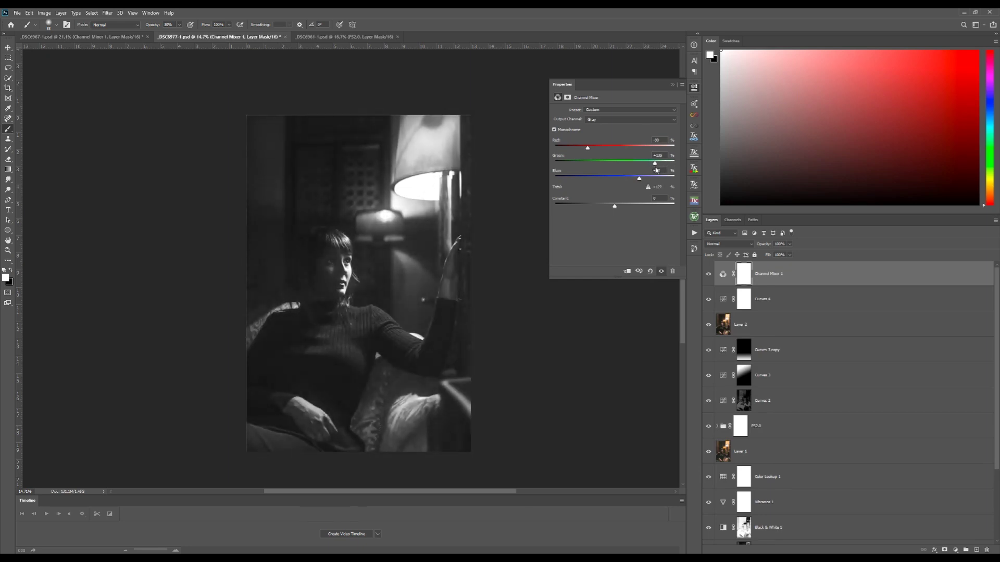
pyautogui.click(790, 255)
pyautogui.moveTo(759, 257); pyautogui.dragTo(763, 256)
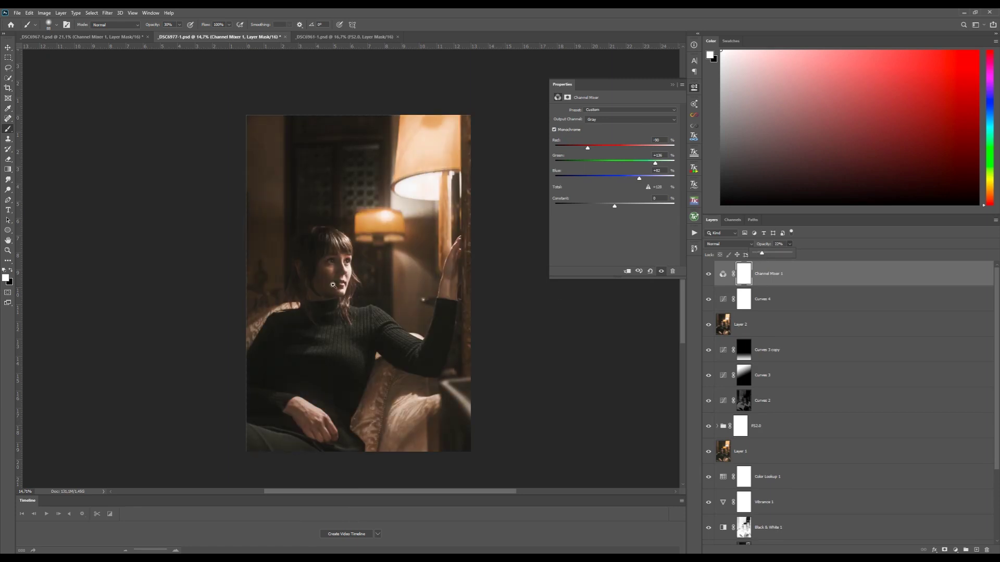
# Compare the second portrait with and without the Channel Mixer 1 and Curves 4 layers, both close up and as a whole.
pyautogui.scroll(3, 333, 285)
pyautogui.click(708, 274)
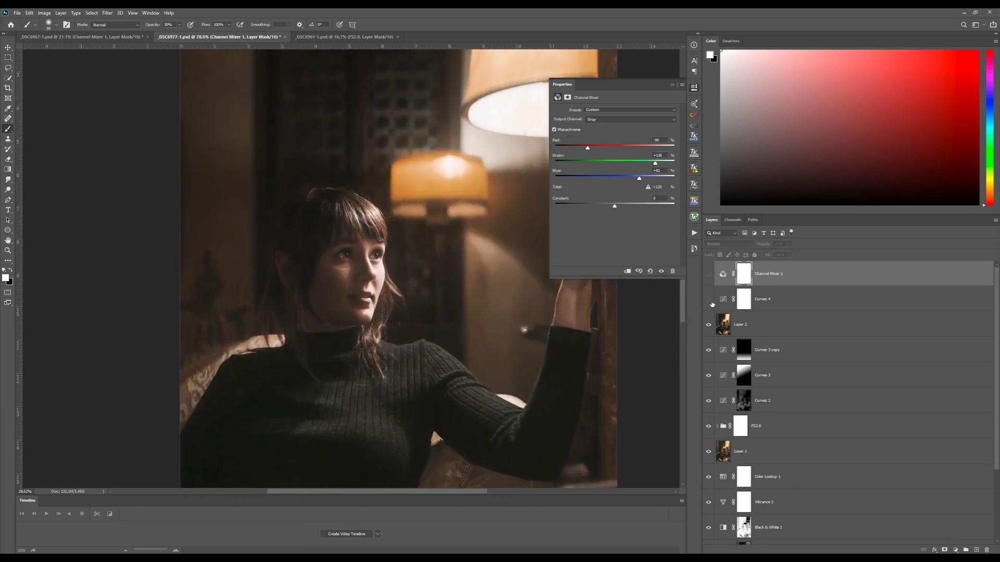
pyautogui.moveTo(710, 300); pyautogui.dragTo(708, 273)
pyautogui.scroll(-3, 407, 297)
pyautogui.scroll(1, 407, 298)
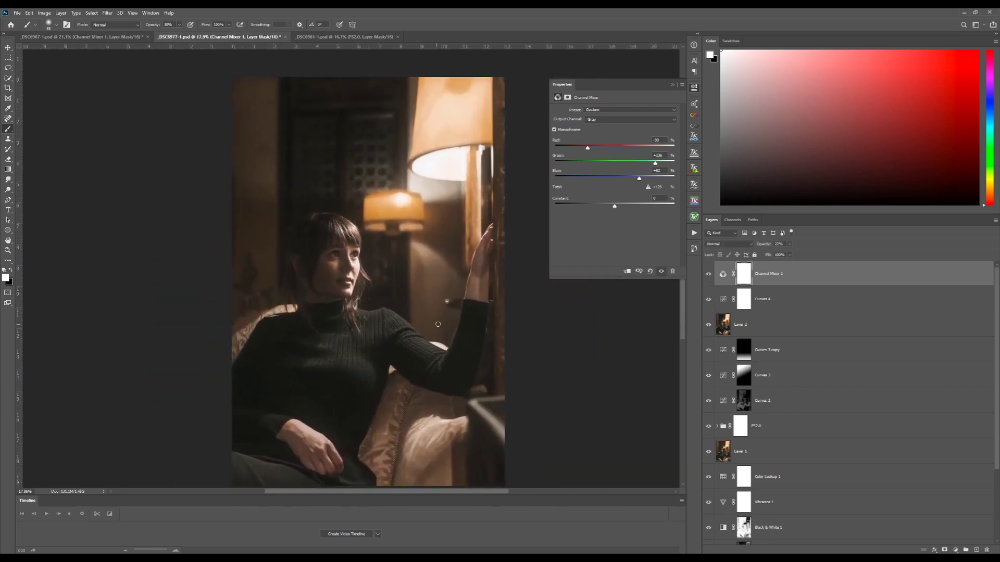
# Switch to the third portrait, _DSC6961-1.psd, compare it with and without the Vibrance 1 layer, and select that layer to inspect its settings.
pyautogui.click(344, 36)
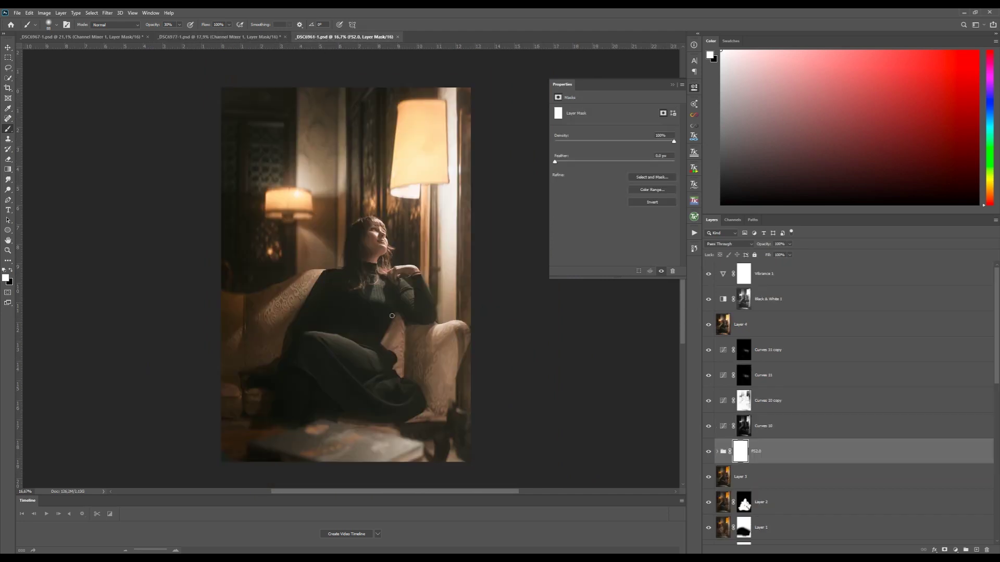
pyautogui.moveTo(376, 269); pyautogui.dragTo(366, 275)
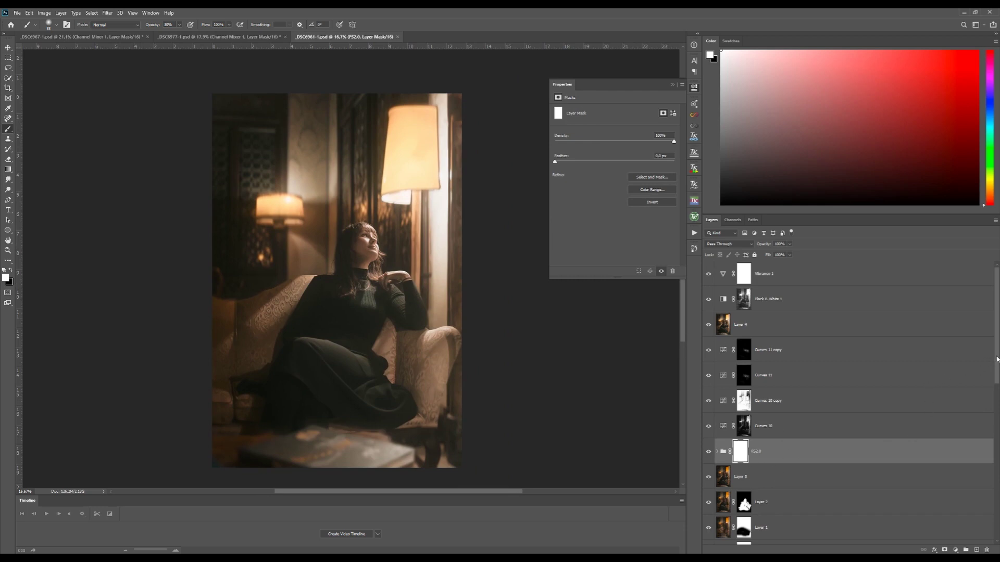
pyautogui.click(709, 276)
pyautogui.click(787, 273)
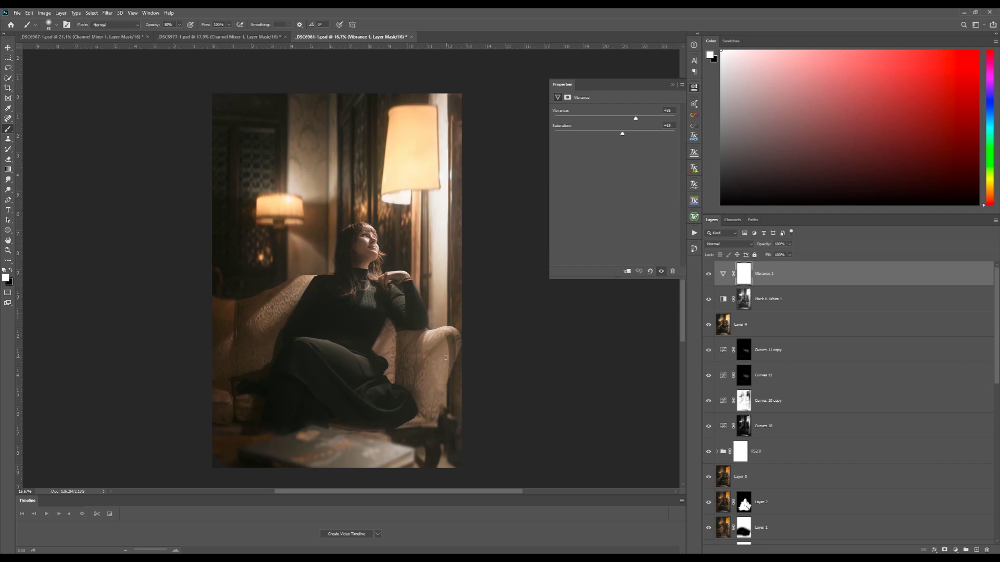
pyautogui.scroll(-1, 371, 291)
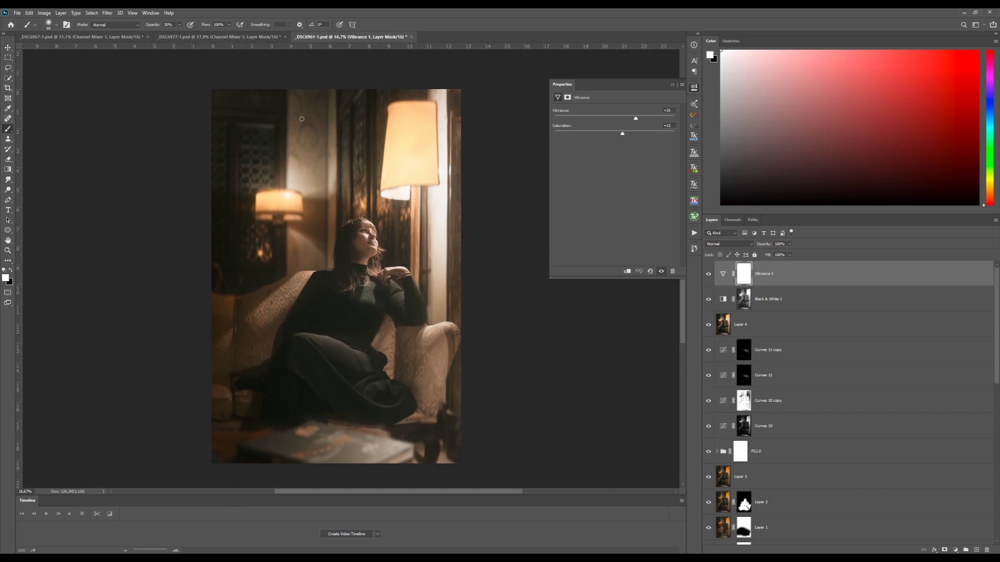
# Hide the Channel Mixer 1 and Curves 4 layers in _DSC6977-1.psd and compare that portrait's colours with the third portrait.
pyautogui.hotkey('ctrl', 'shift', 'Tab')
pyautogui.moveTo(708, 274); pyautogui.dragTo(708, 300)
pyautogui.hotkey('ctrl', 'Tab')
pyautogui.hotkey('ctrl', 'shift', 'Tab')
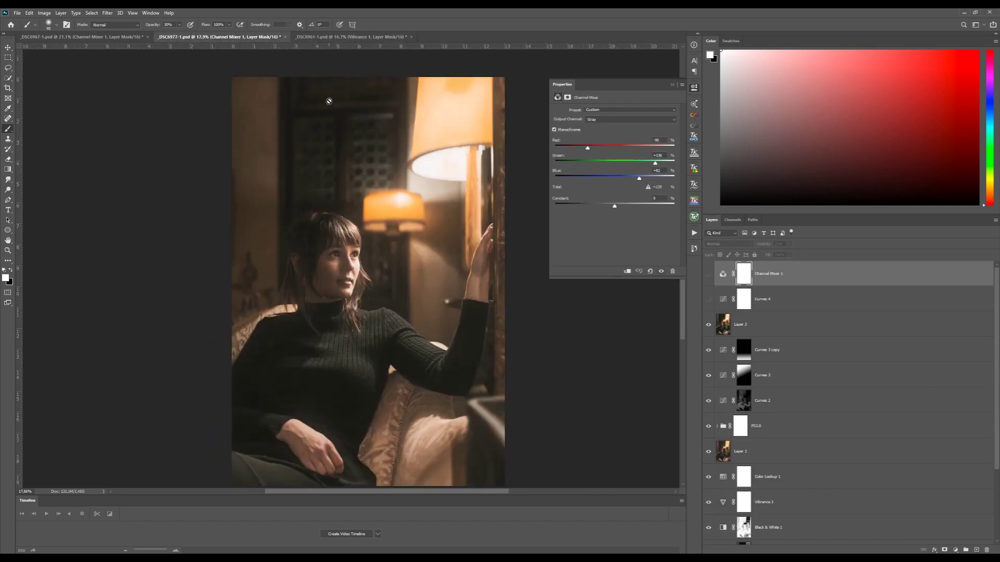
pyautogui.click(320, 37)
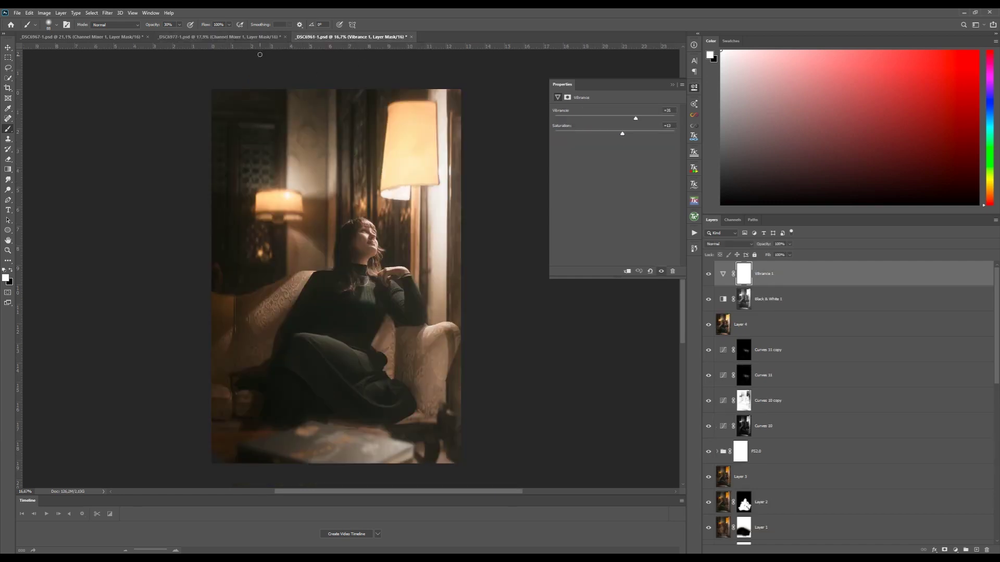
pyautogui.click(260, 38)
# Switch to the wide portrait, _DSC6967-1.psd, and examine the whole image with its current layers.
pyautogui.click(107, 38)
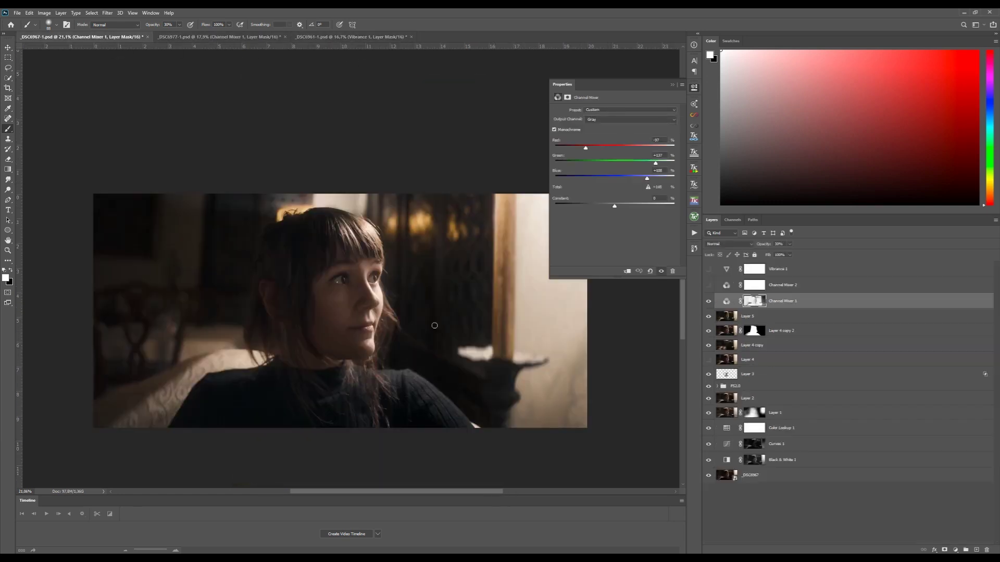
pyautogui.moveTo(372, 318); pyautogui.dragTo(345, 279)
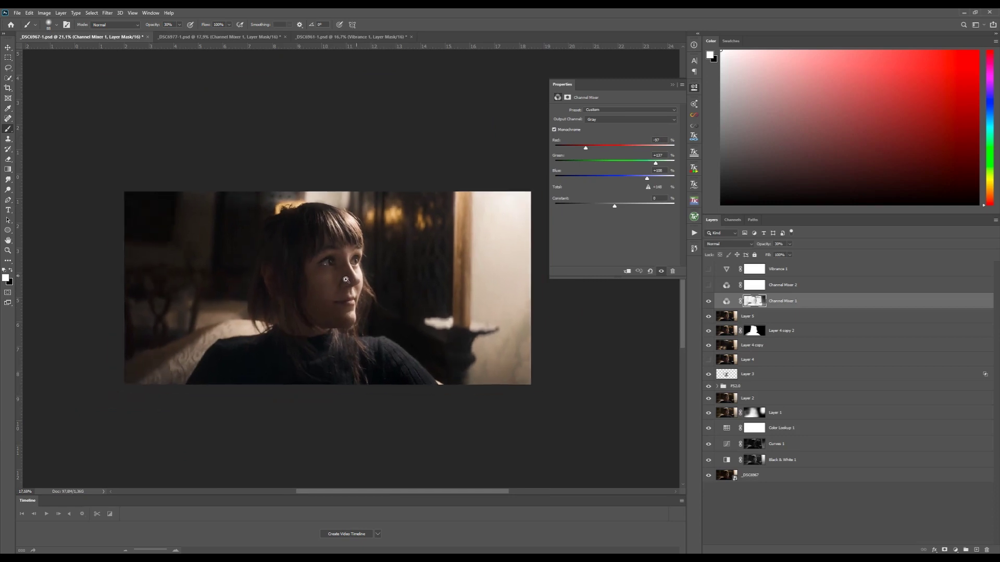
pyautogui.scroll(1, 346, 280)
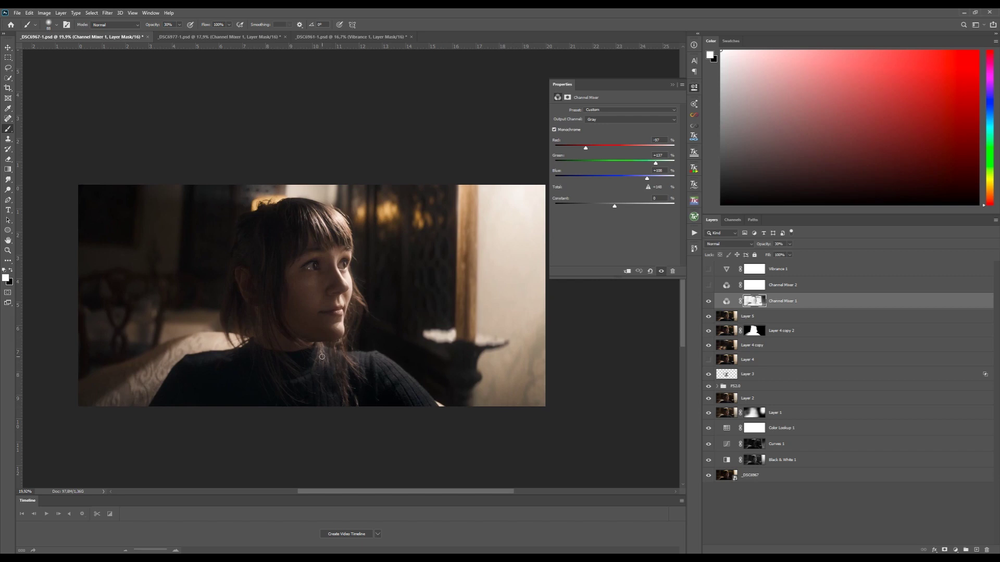
pyautogui.moveTo(370, 306); pyautogui.dragTo(362, 294)
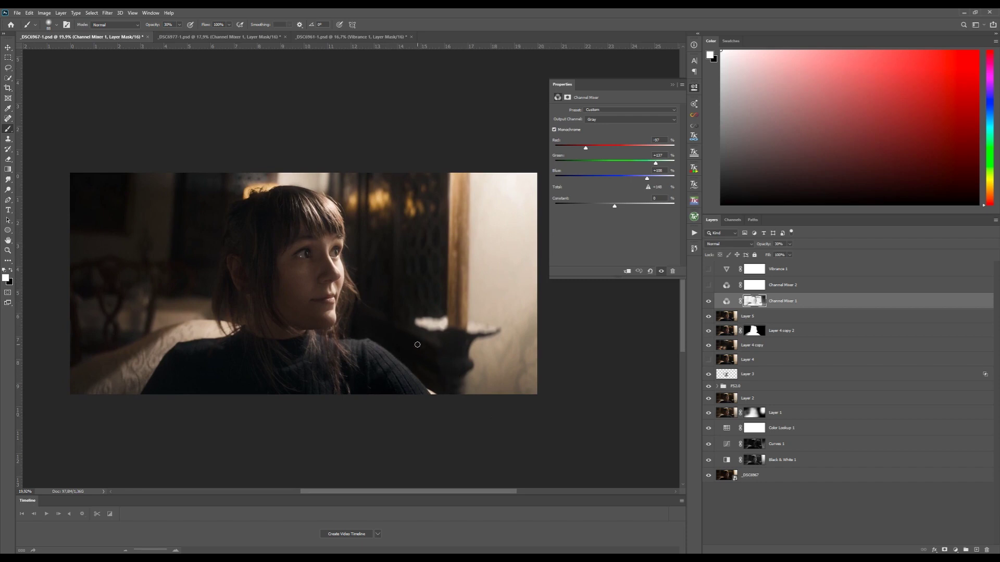
# Show the TK7 RapidMask tools and expand the FS2.0 group to reveal its frequency separation layers.
pyautogui.click(694, 218)
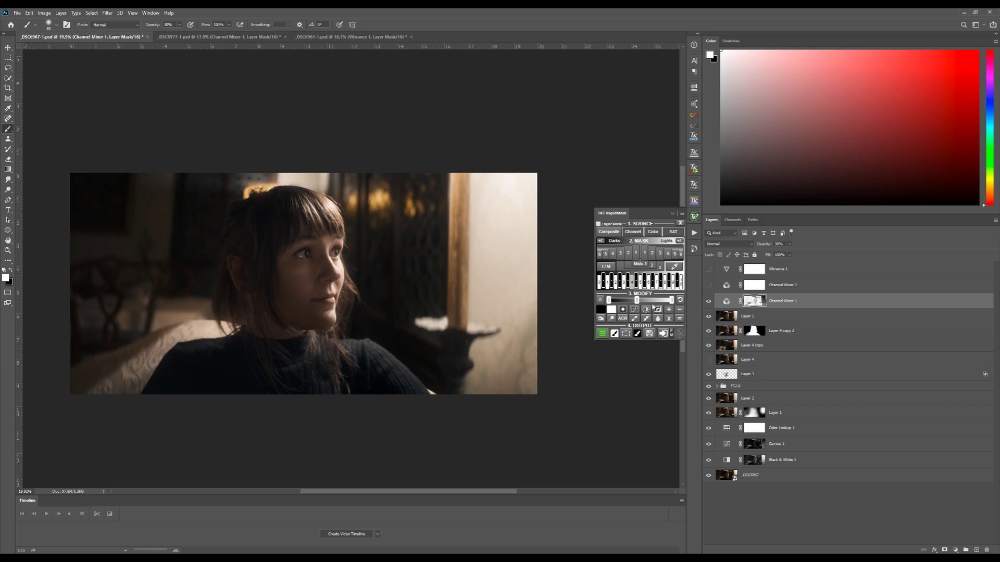
pyautogui.click(750, 387)
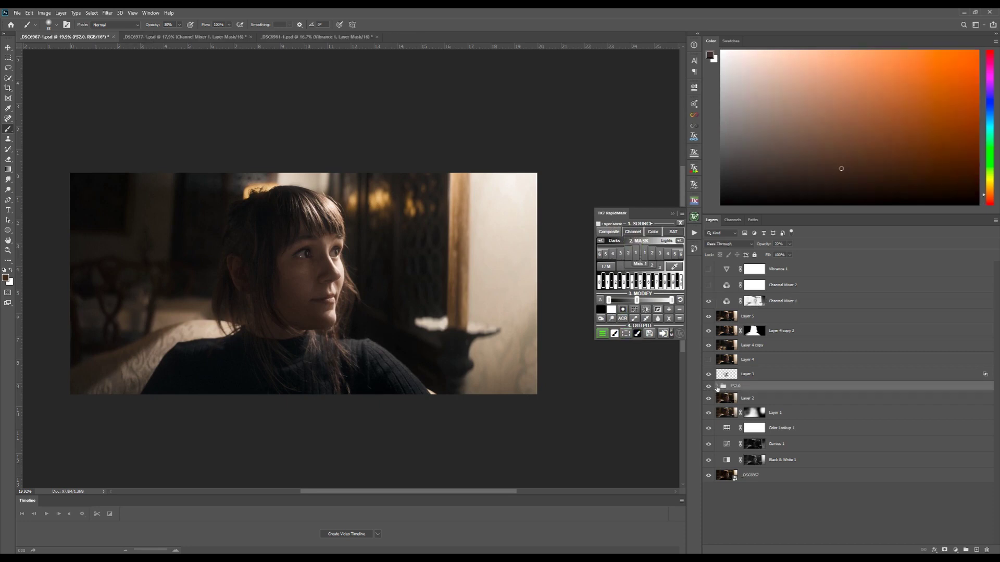
pyautogui.click(717, 387)
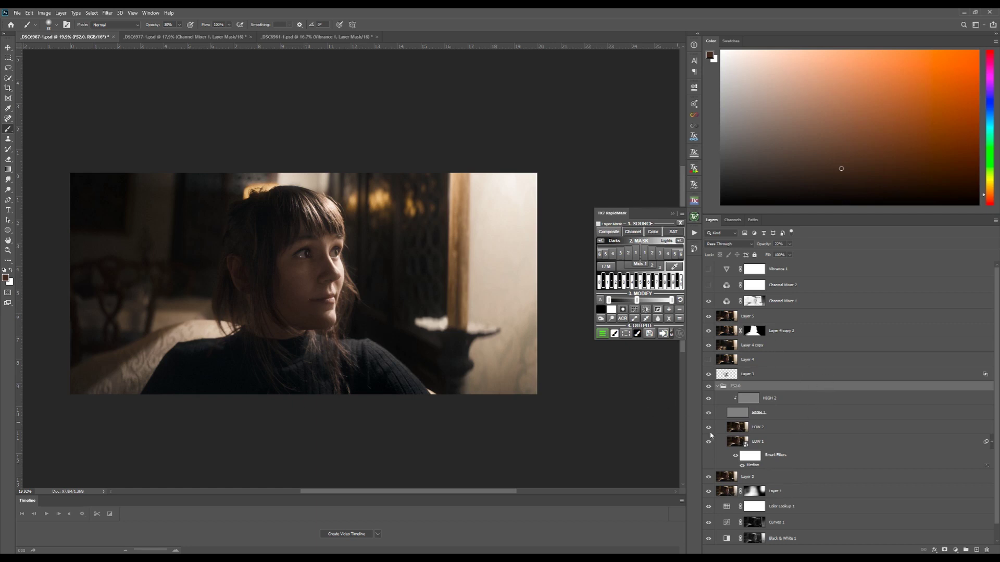
# Collapse the FS2.0 group, check the _DSC6967 base layer at the end of the stack, and leave no layer selected.
pyautogui.click(718, 387)
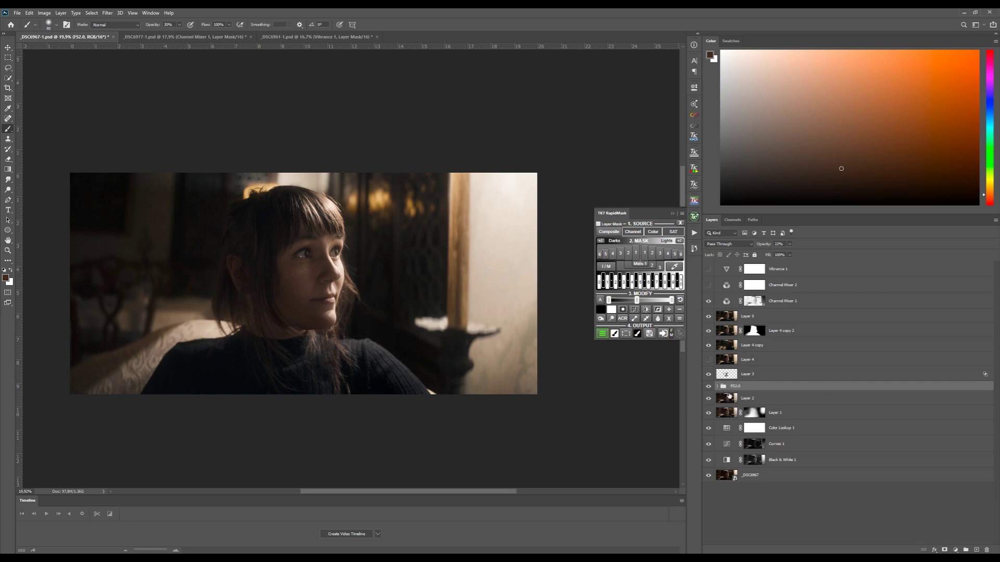
pyautogui.moveTo(350, 325); pyautogui.dragTo(360, 321)
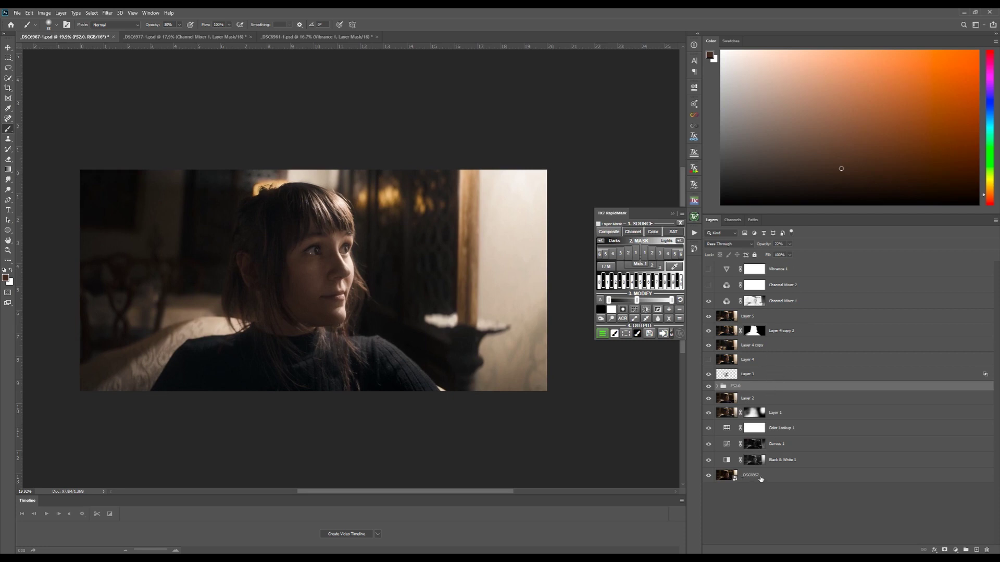
pyautogui.click(738, 481)
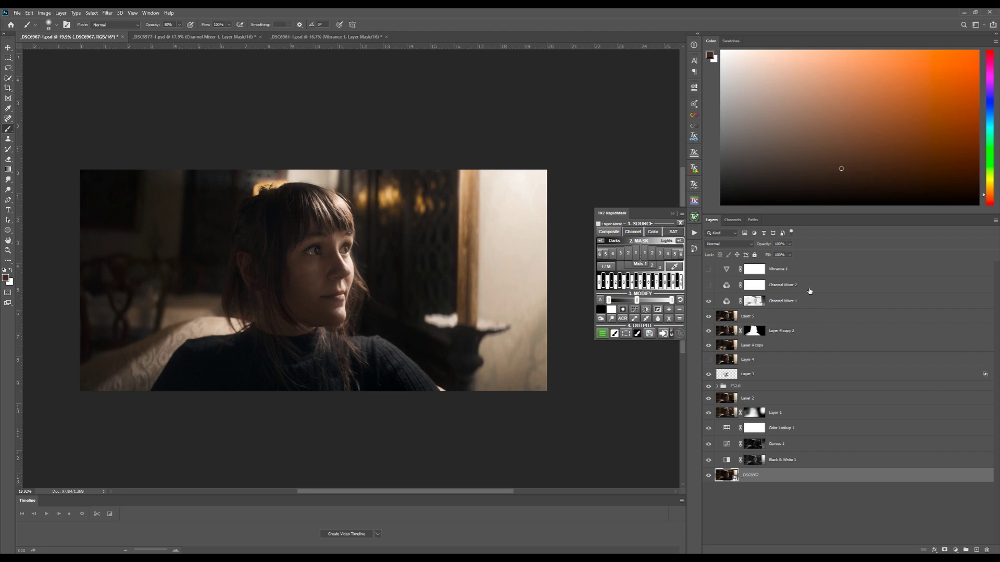
pyautogui.click(742, 516)
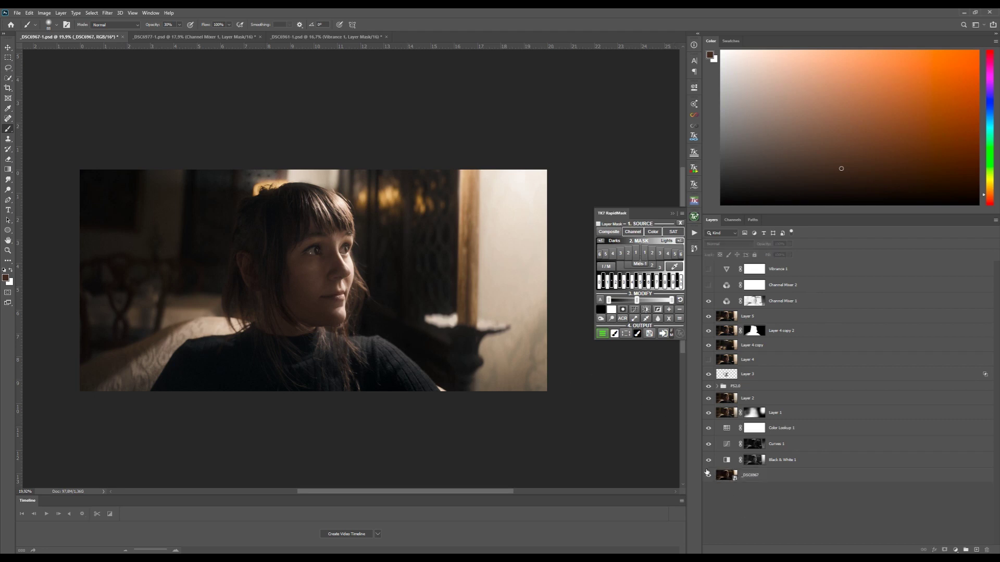
pyautogui.hscroll(-1, 365, 313)
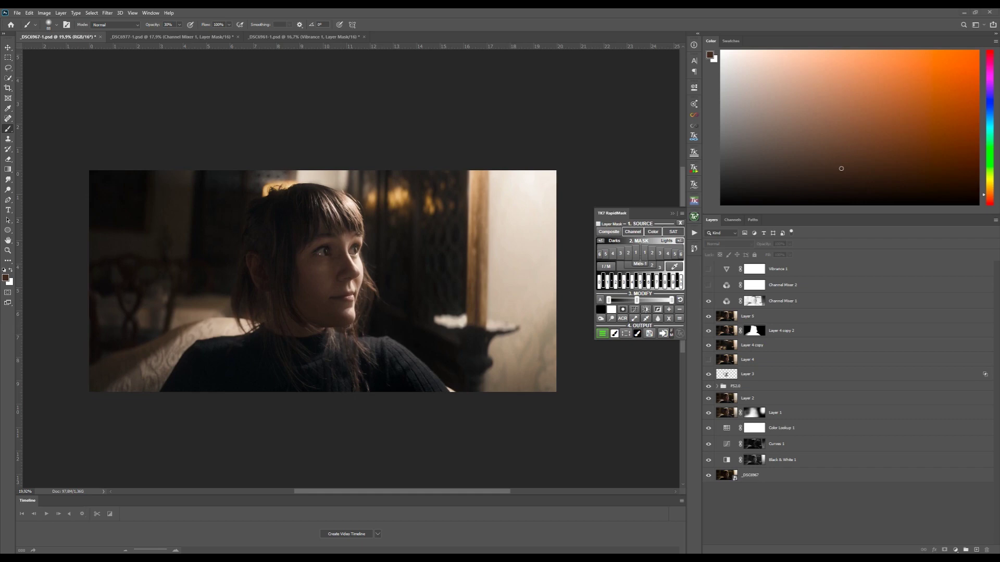
# Switch to the browser with the Joey L. quick portfolio and view the braided man's and the brown-backdrop close-up portraits enlarged, closing each.
pyautogui.moveTo(999, 104); pyautogui.dragTo(382, 12)
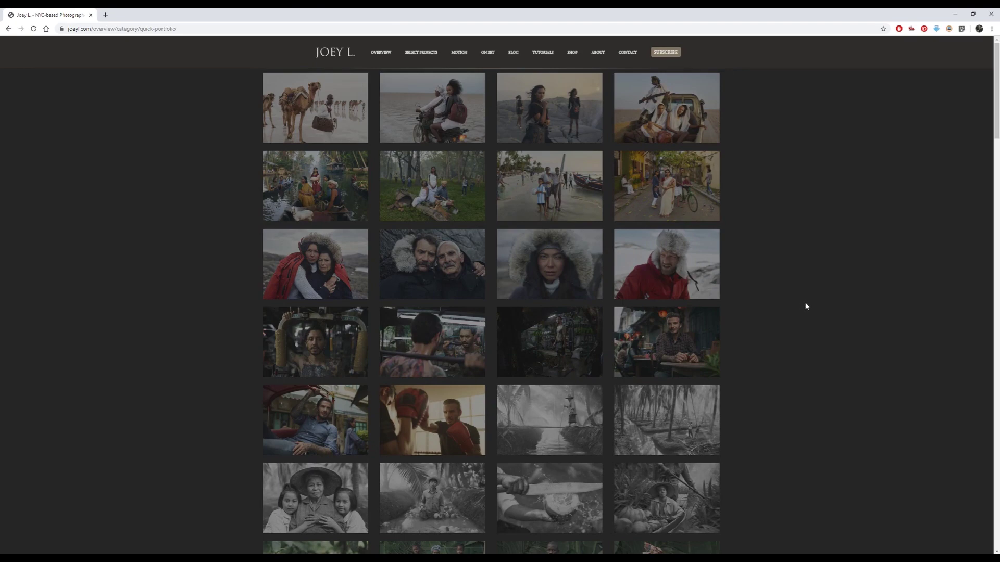
pyautogui.scroll(-8, 782, 289)
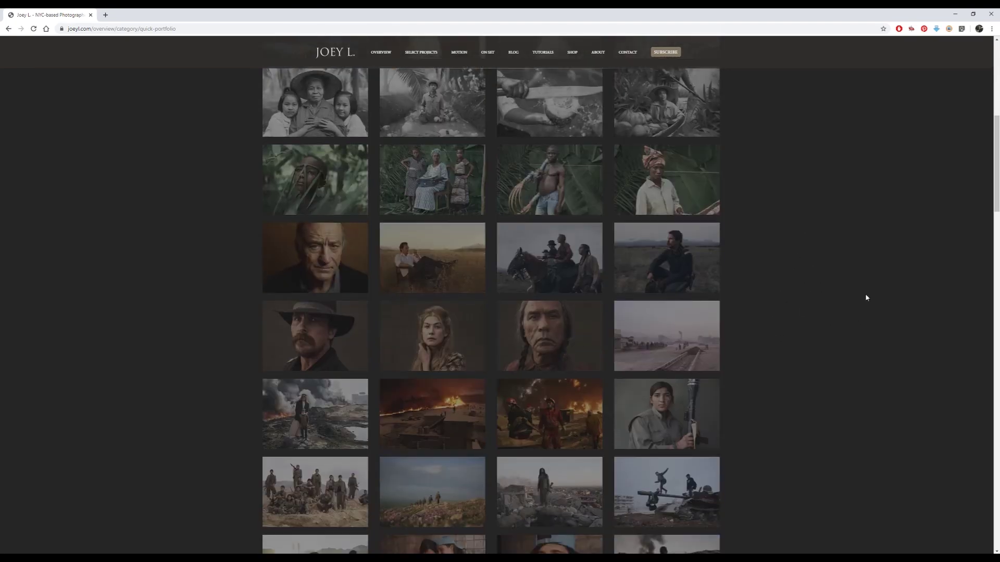
pyautogui.click(580, 336)
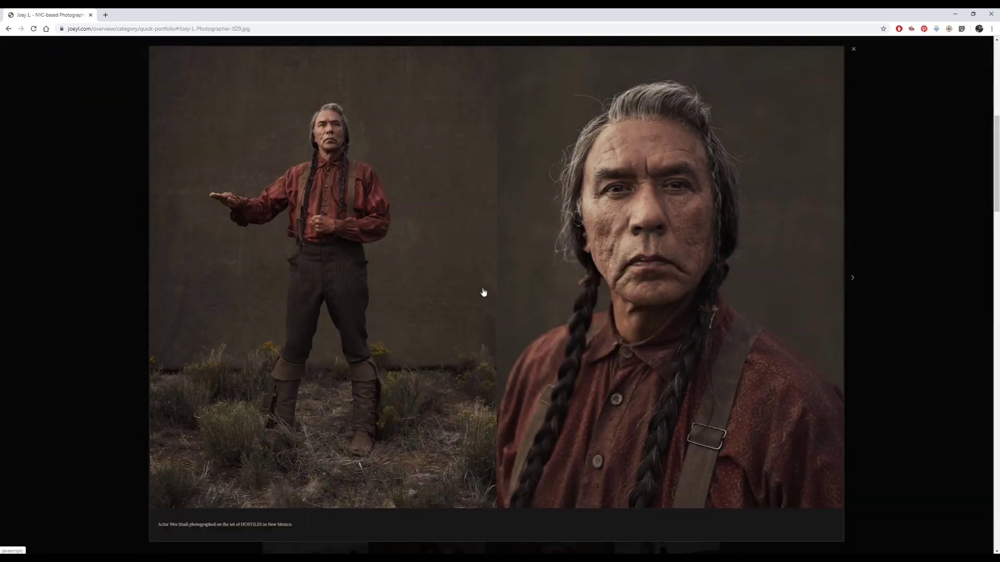
pyautogui.click(87, 304)
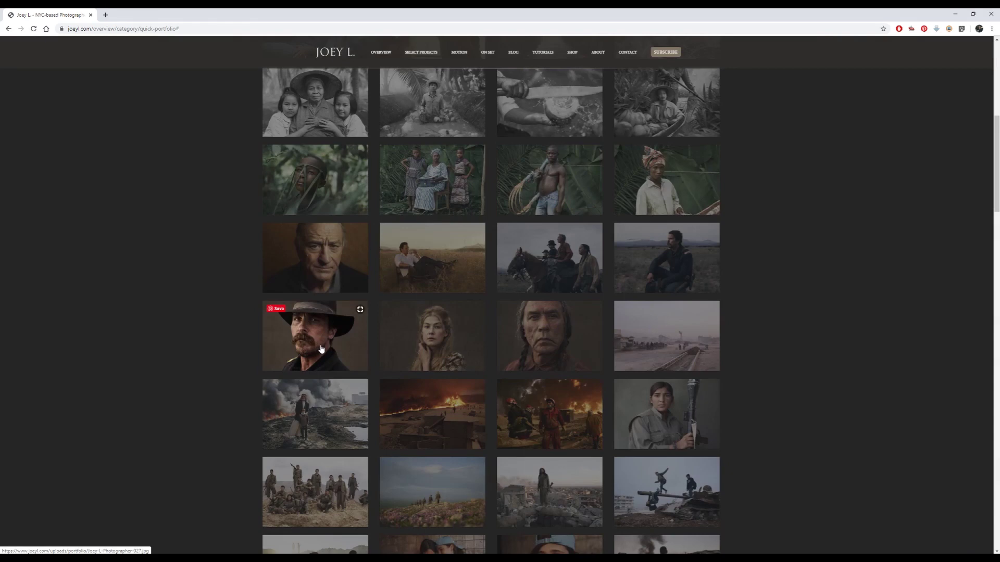
pyautogui.click(333, 270)
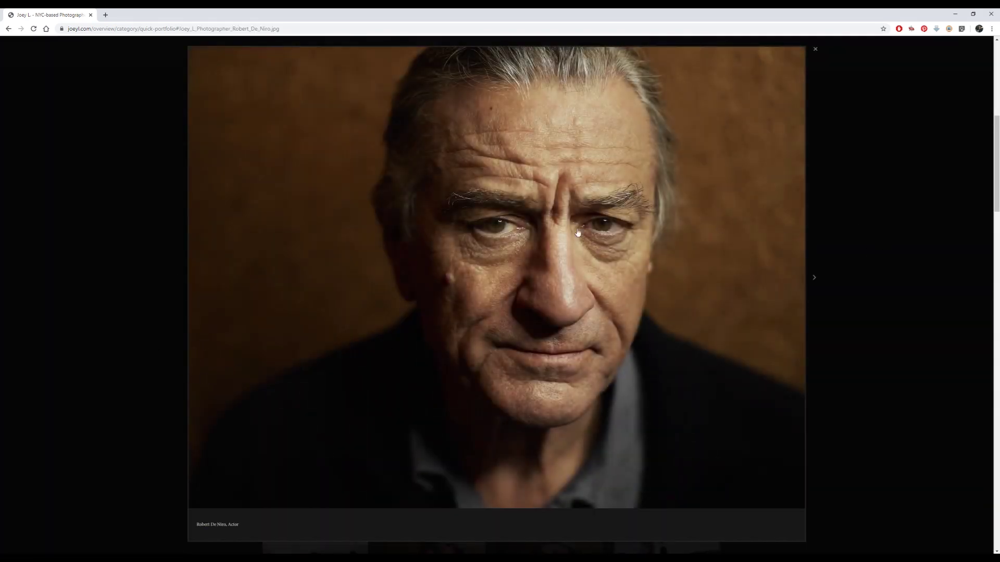
pyautogui.click(854, 188)
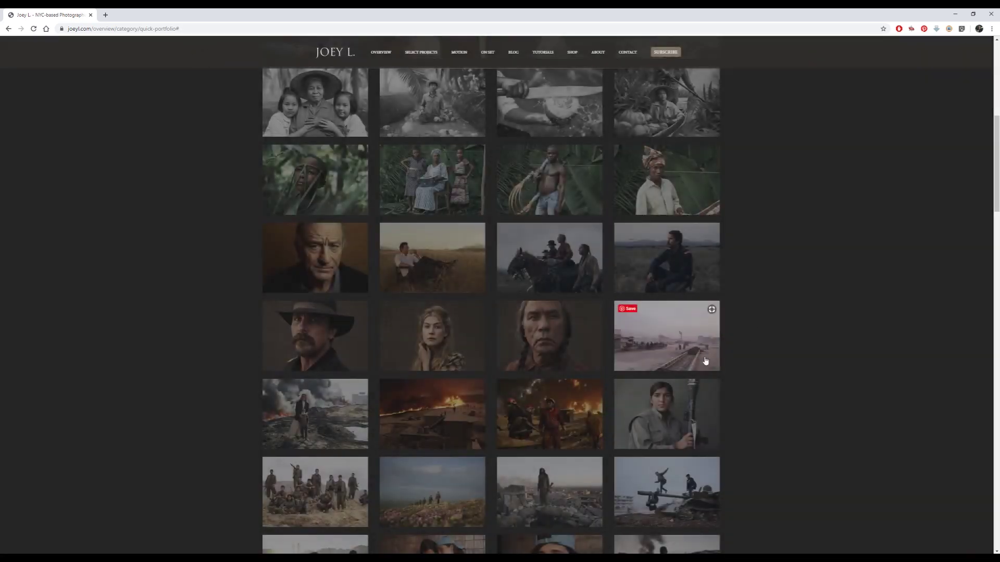
# Browse further down the portfolio gallery and view the photo of two men with a wooden boat enlarged, closing it again.
pyautogui.scroll(-3, 765, 262)
pyautogui.scroll(-2, 781, 365)
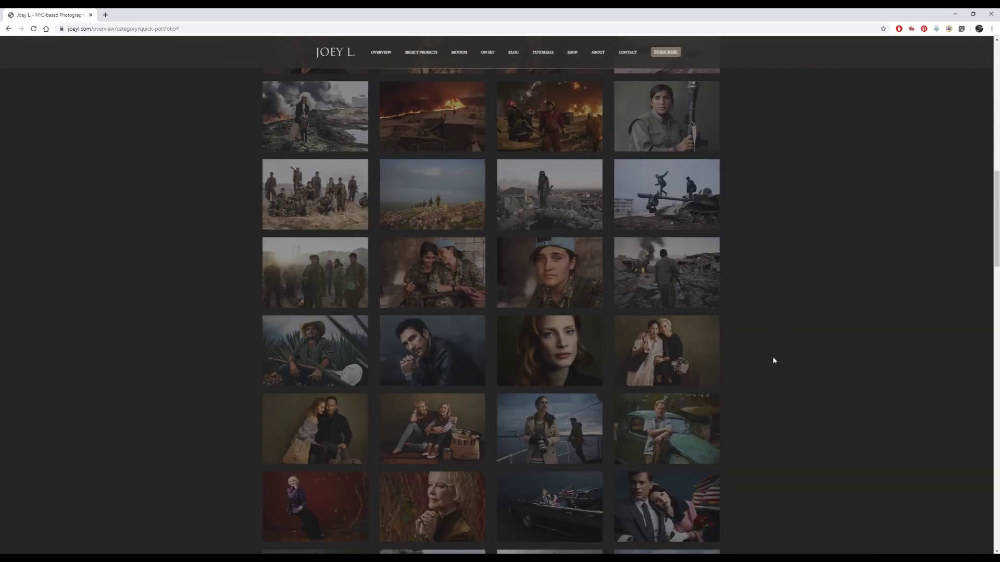
pyautogui.scroll(-1, 785, 344)
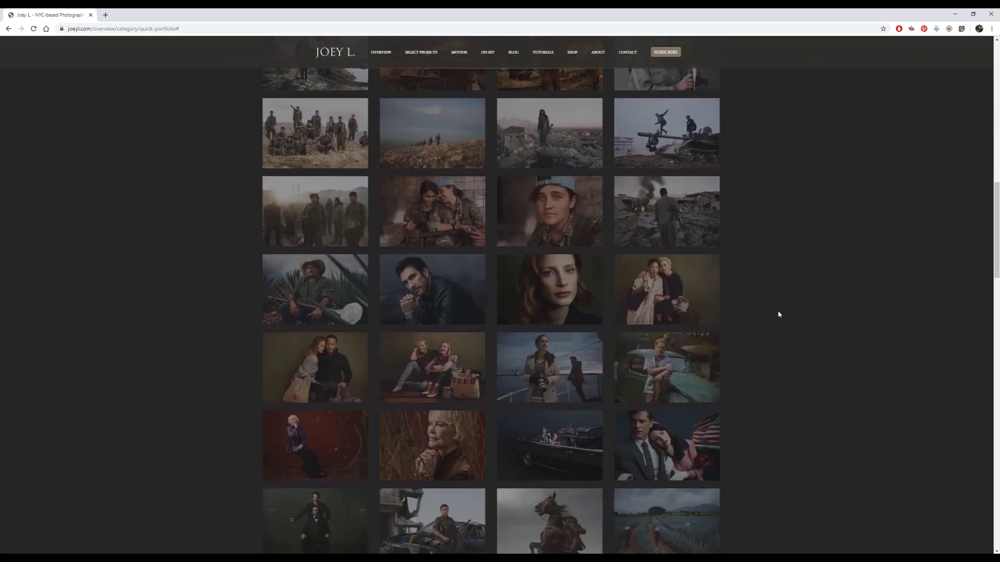
pyautogui.scroll(-3, 785, 299)
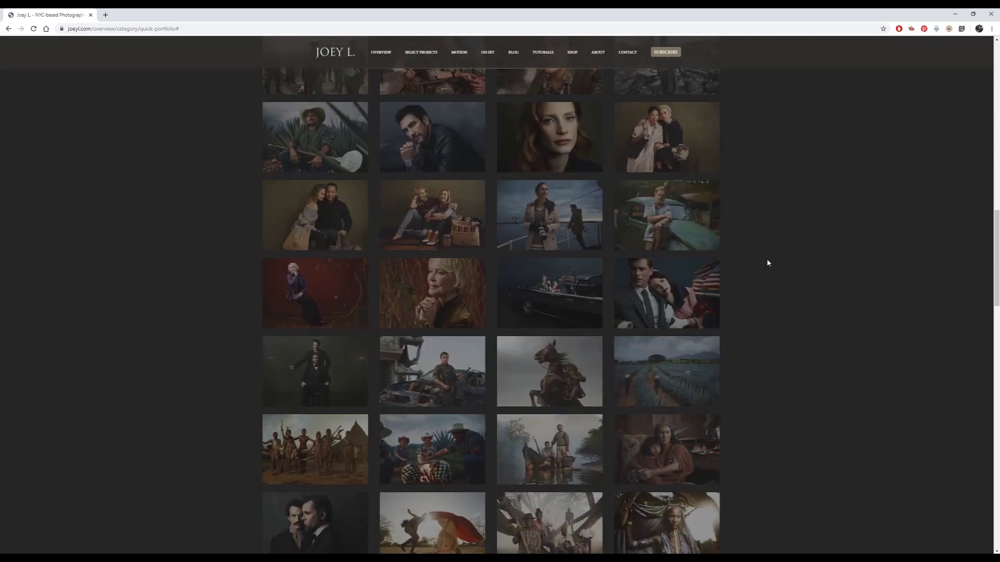
pyautogui.scroll(-2, 794, 310)
pyautogui.click(591, 345)
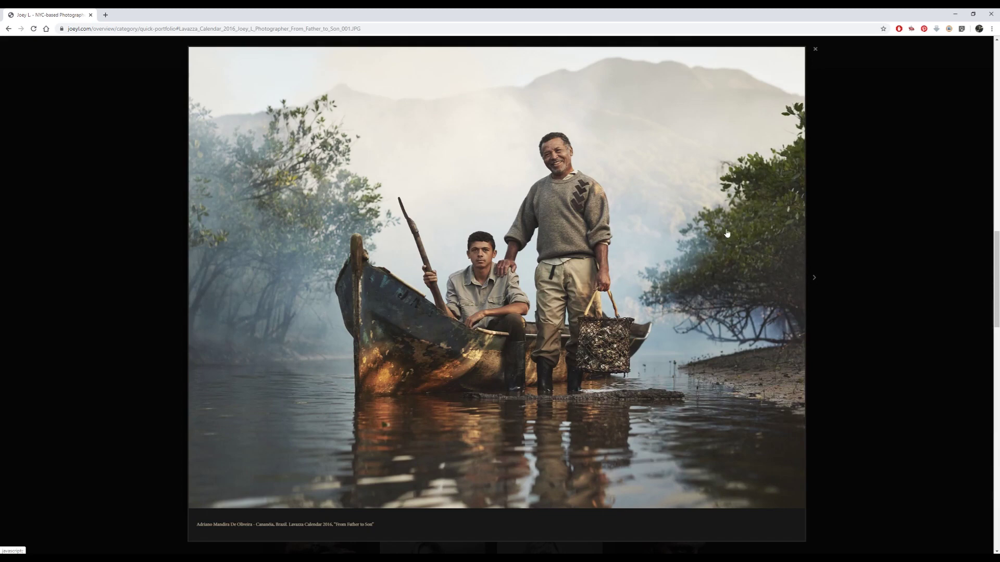
pyautogui.click(887, 220)
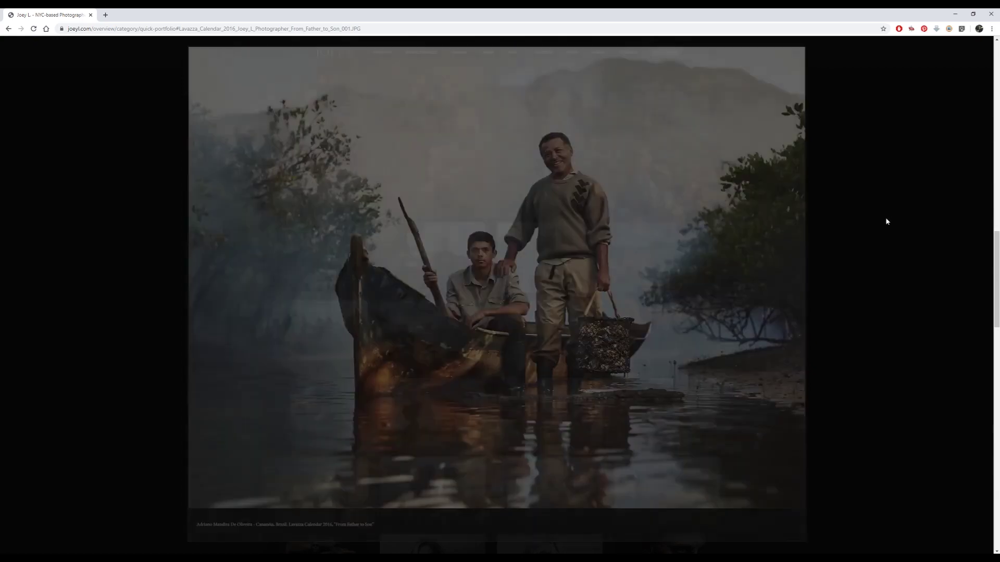
# View the misty hillside photo of two men and the black-and-white portrait of the woman in a parka enlarged, closing each.
pyautogui.scroll(-4, 869, 240)
pyautogui.click(426, 293)
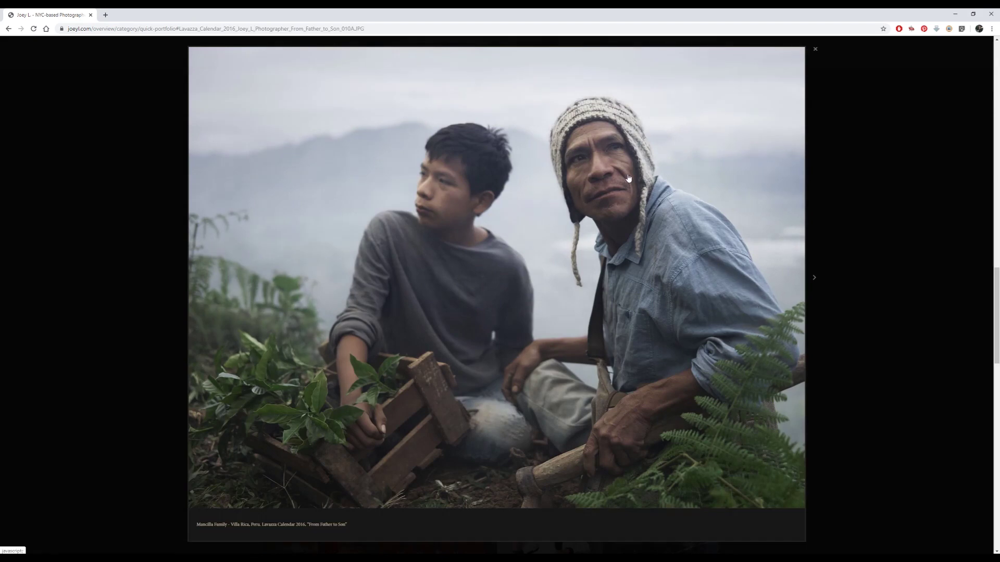
pyautogui.click(883, 214)
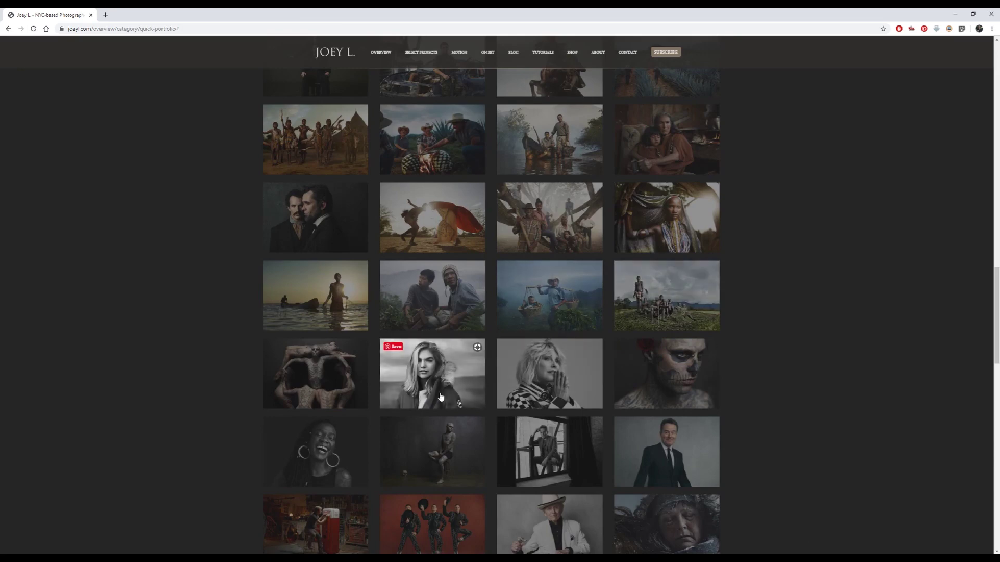
pyautogui.click(441, 396)
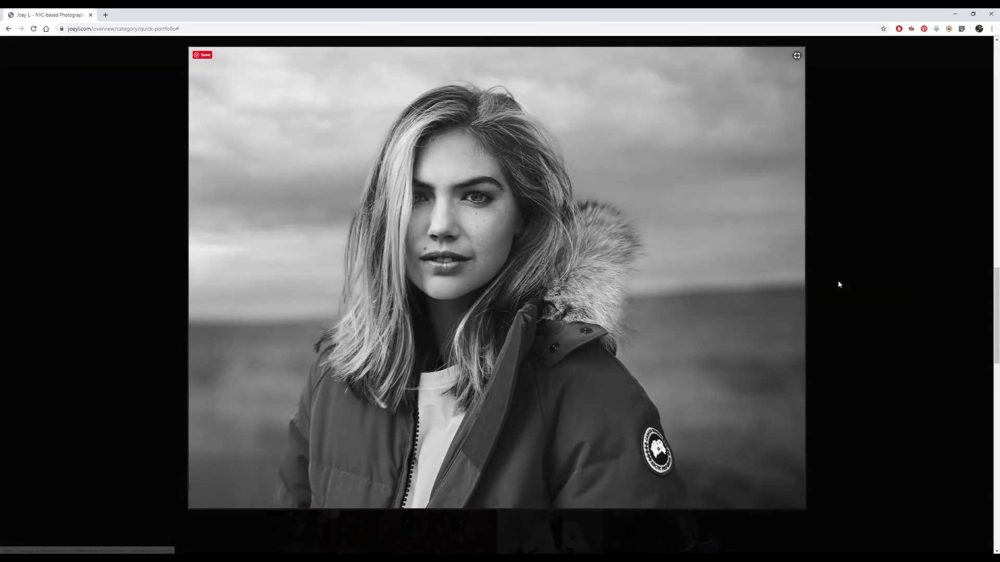
pyautogui.click(906, 191)
# Browse on through the later rows of the gallery and view the backlit golden canoe photo enlarged, closing it again.
pyautogui.scroll(-3, 817, 323)
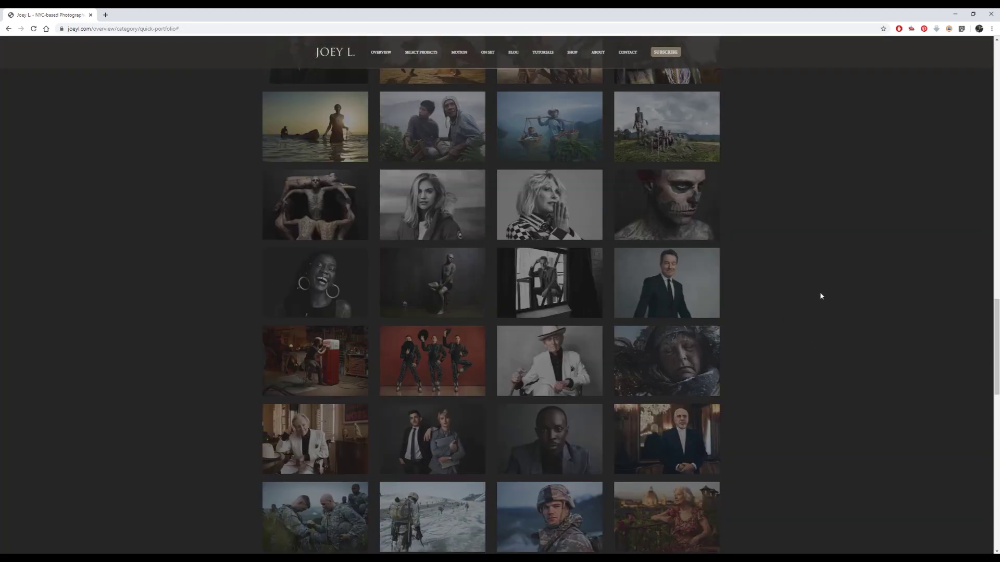
pyautogui.scroll(-2, 825, 299)
pyautogui.scroll(-2, 818, 307)
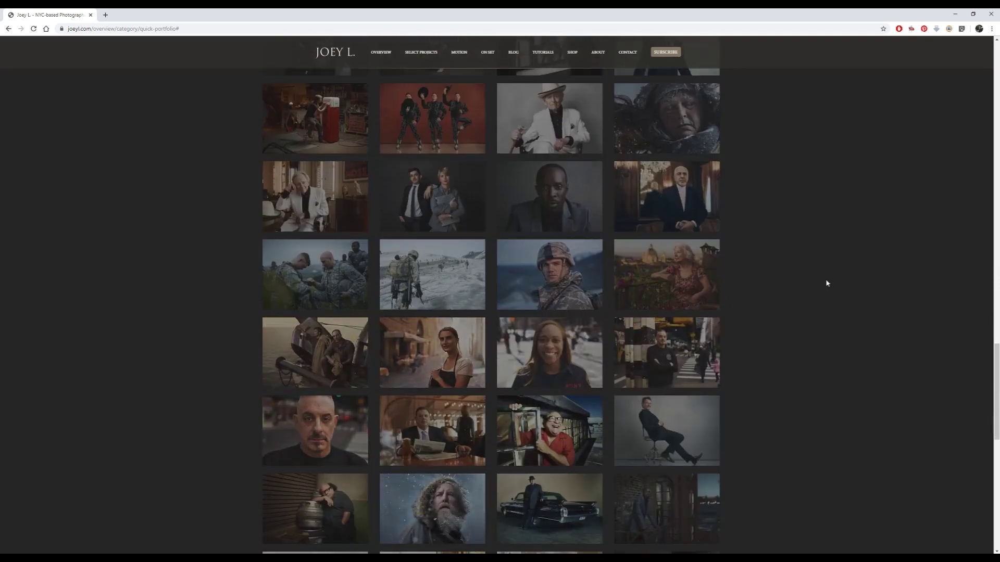
pyautogui.scroll(-2, 820, 302)
pyautogui.scroll(-1, 805, 310)
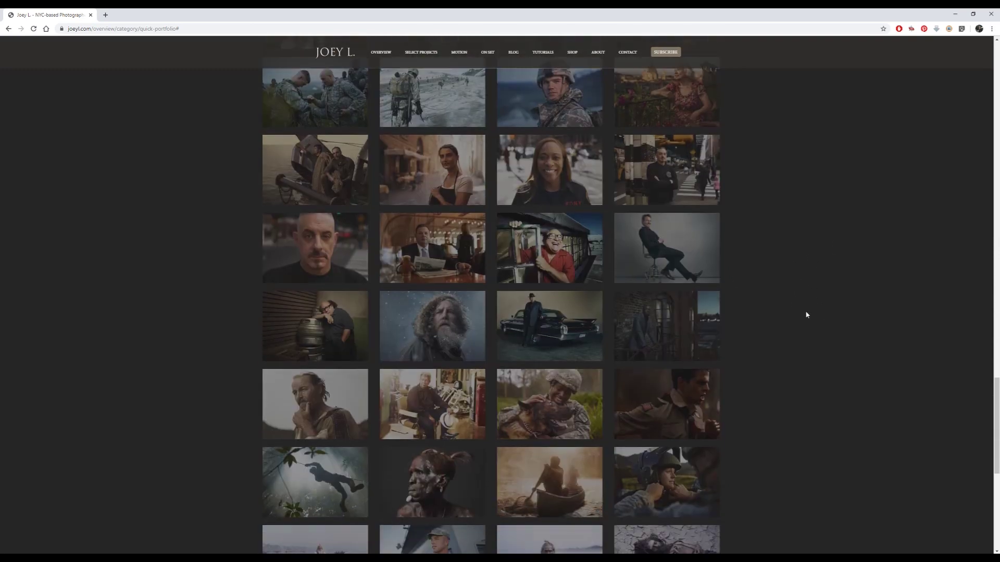
pyautogui.scroll(-1, 821, 253)
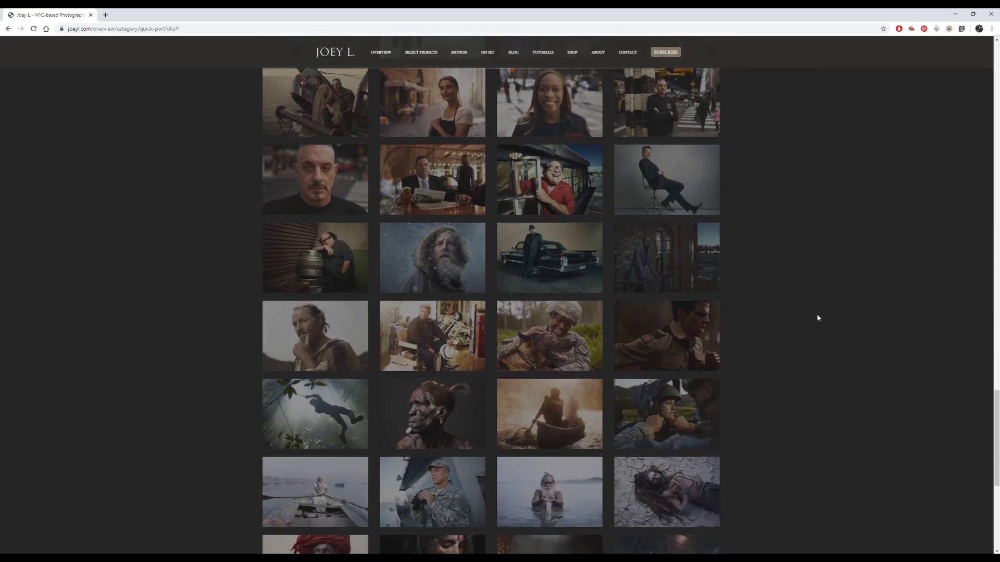
pyautogui.click(574, 417)
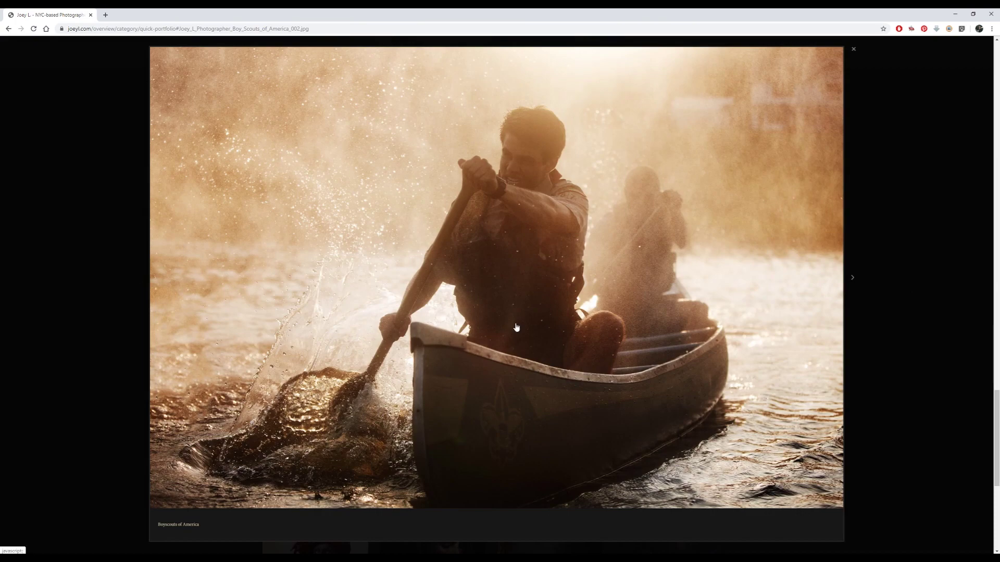
pyautogui.click(940, 242)
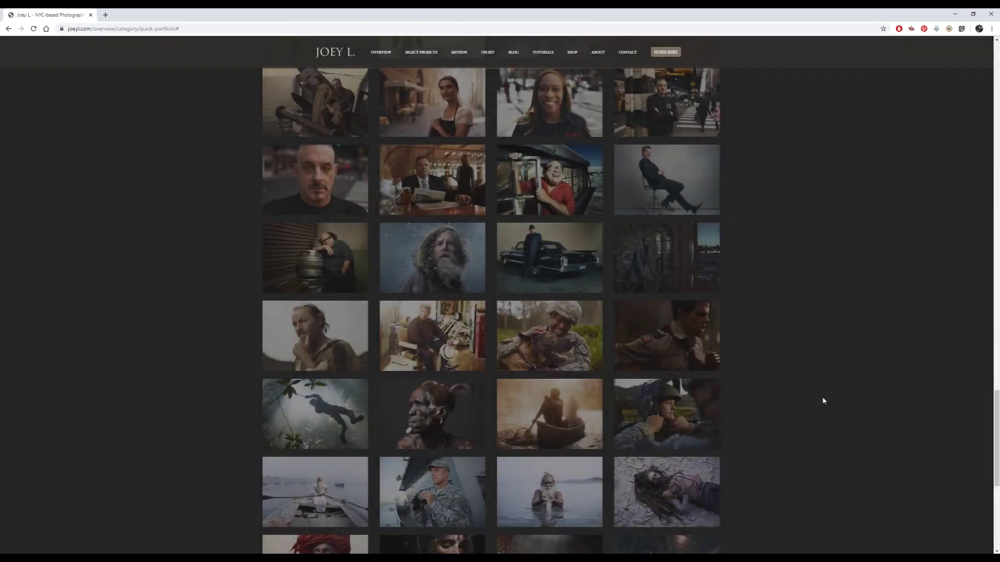
# Return to the beginning of the gallery and view the dark jungle gym portrait enlarged, closing it again.
pyautogui.scroll(20, 814, 359)
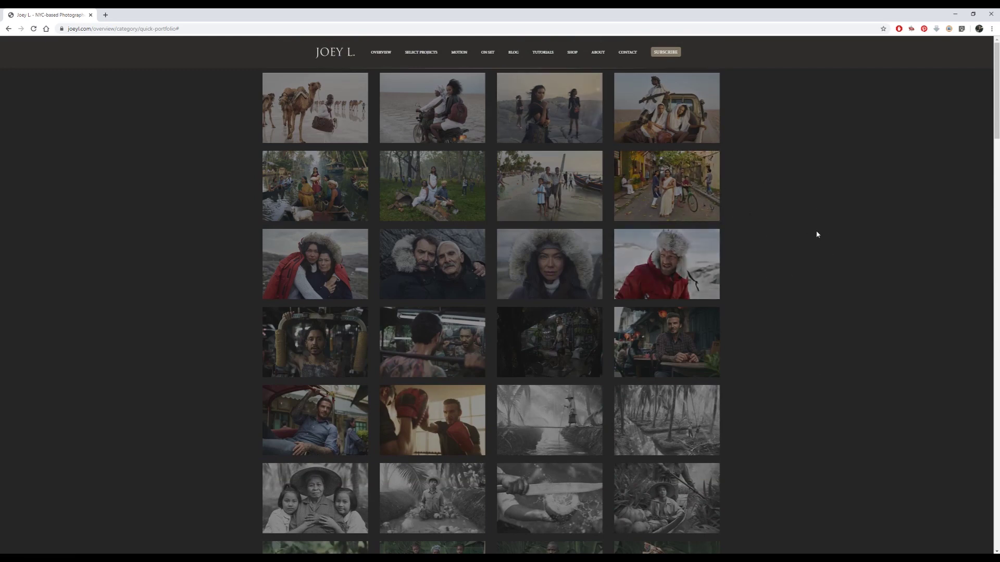
pyautogui.click(568, 351)
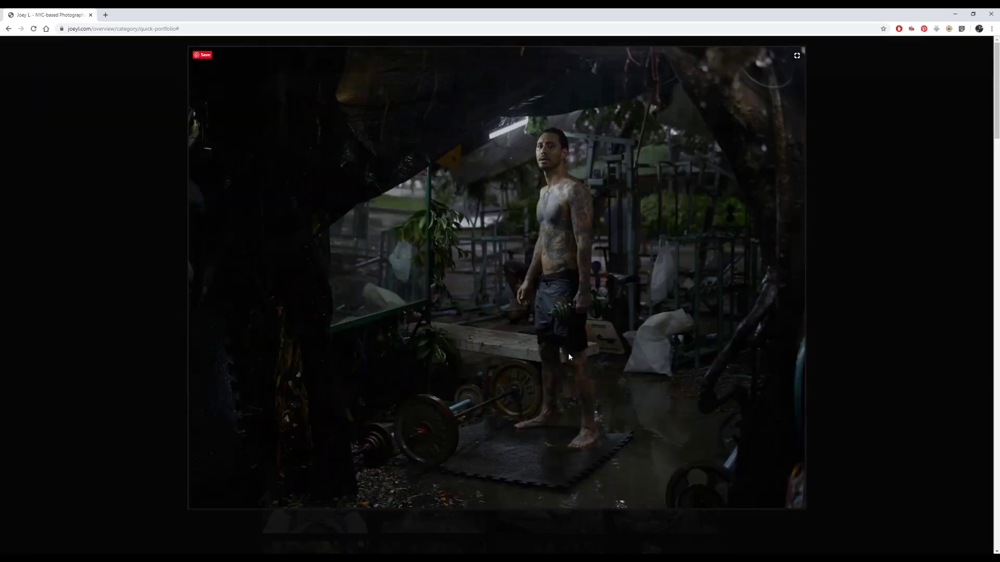
pyautogui.click(863, 145)
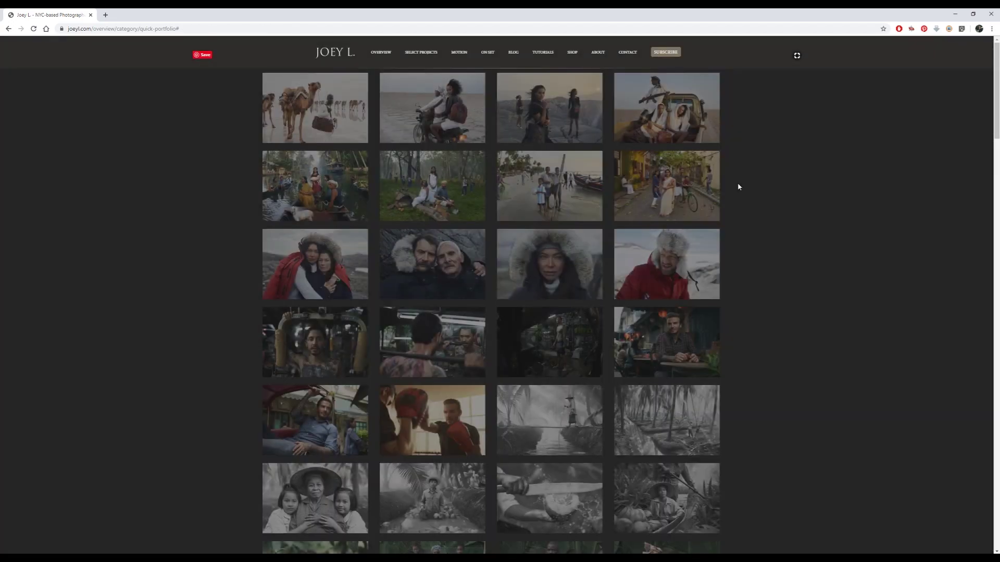
# Switch back to Photoshop and examine the wide portrait, selecting the _DSC6967 base layer and clearing the layer selection.
pyautogui.moveTo(61, 18); pyautogui.dragTo(999, 208)
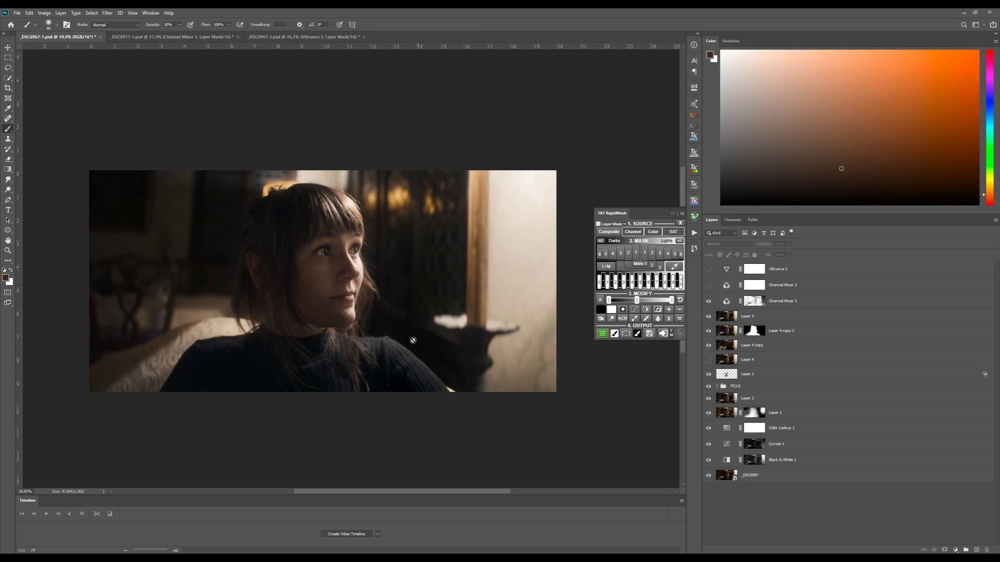
pyautogui.click(789, 478)
pyautogui.moveTo(409, 332); pyautogui.dragTo(403, 334)
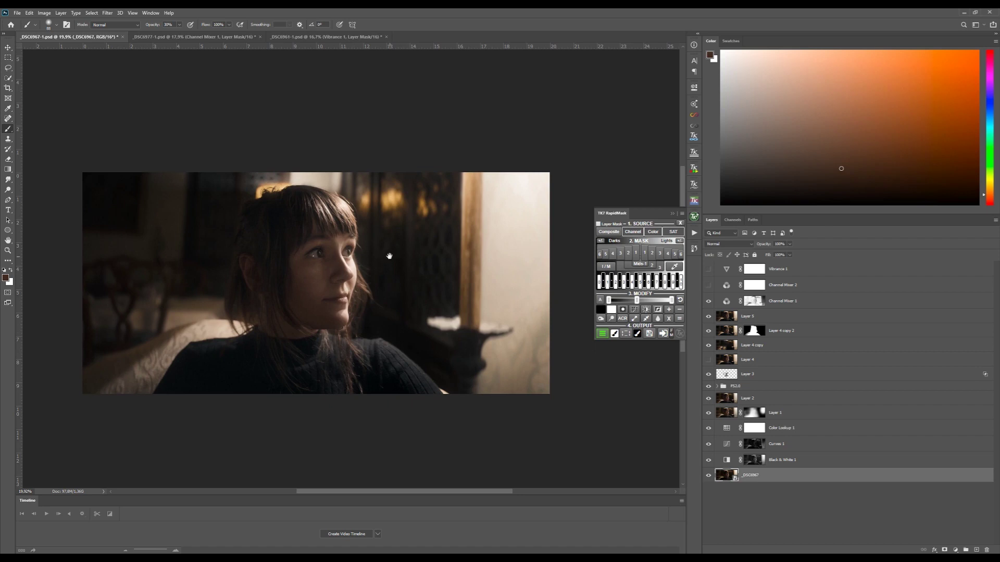
pyautogui.moveTo(389, 256); pyautogui.dragTo(393, 278)
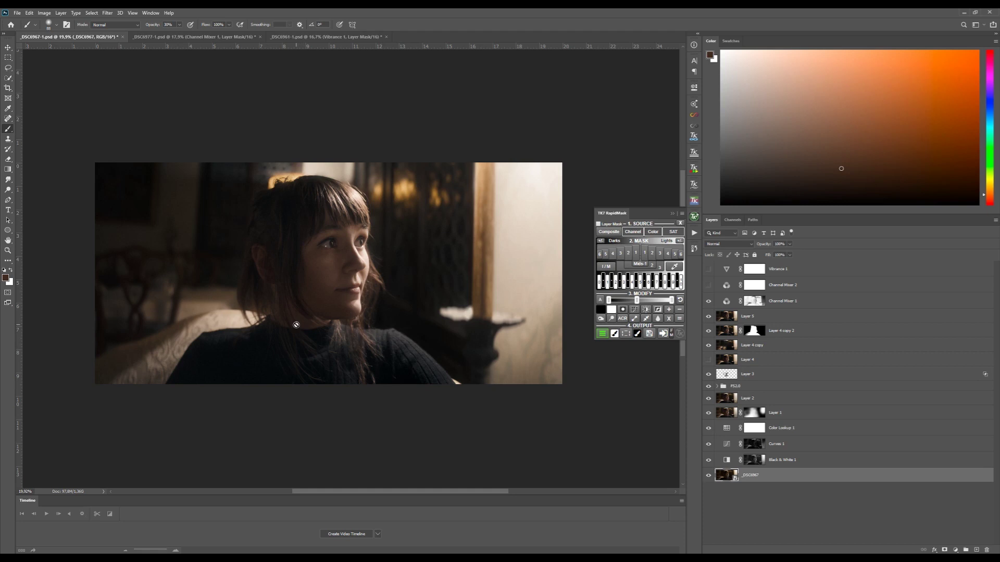
pyautogui.click(761, 513)
pyautogui.moveTo(406, 309); pyautogui.dragTo(328, 290)
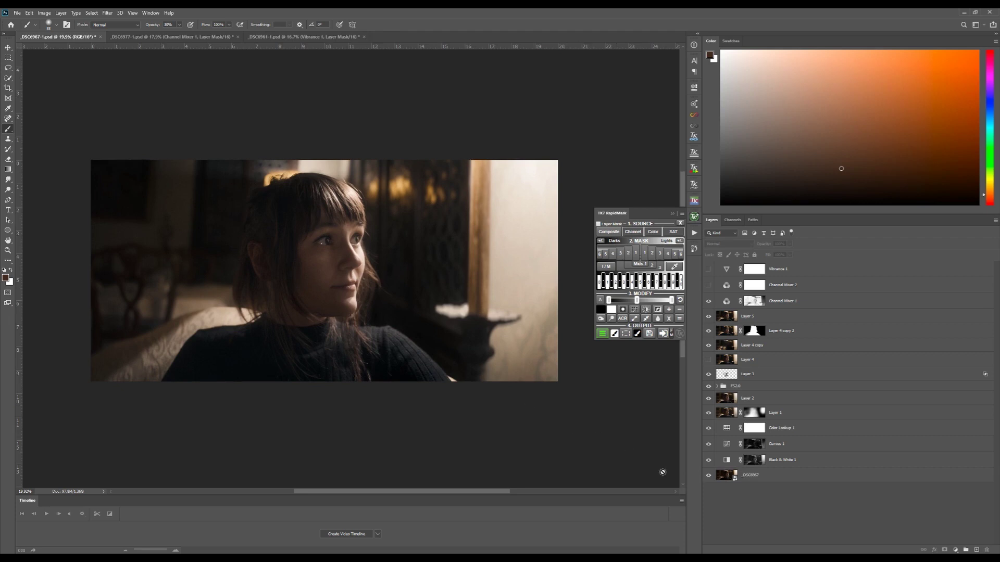
pyautogui.moveTo(346, 294); pyautogui.dragTo(341, 300)
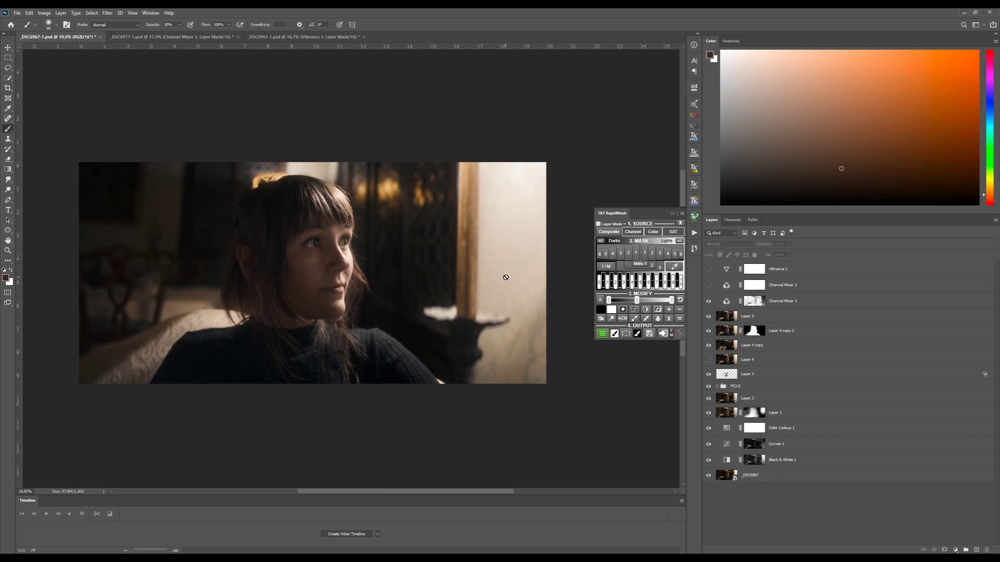
# Select the Vibrance 1 layer and examine the wide portrait slightly enlarged.
pyautogui.click(841, 274)
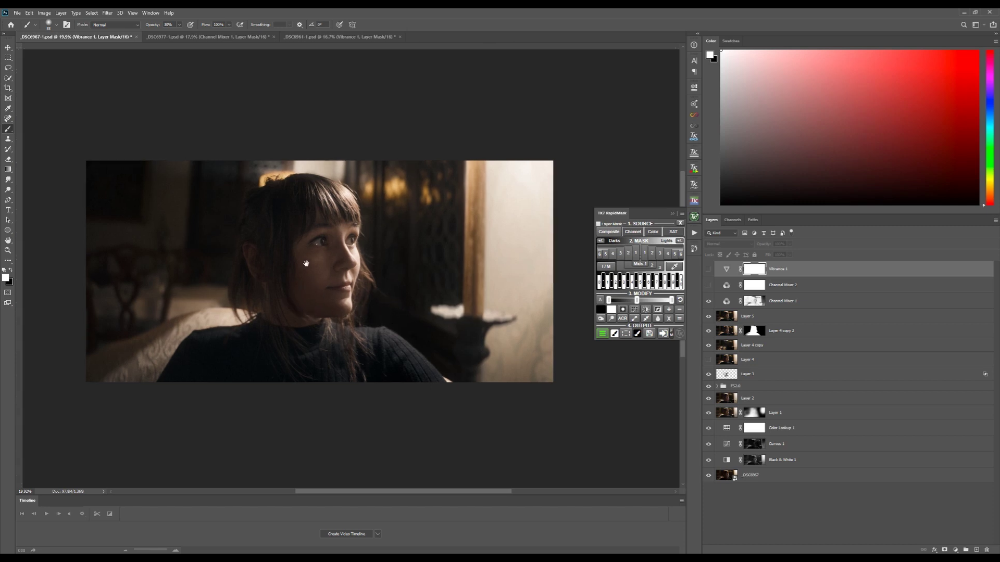
pyautogui.scroll(2, 349, 276)
pyautogui.moveTo(350, 276); pyautogui.dragTo(341, 271)
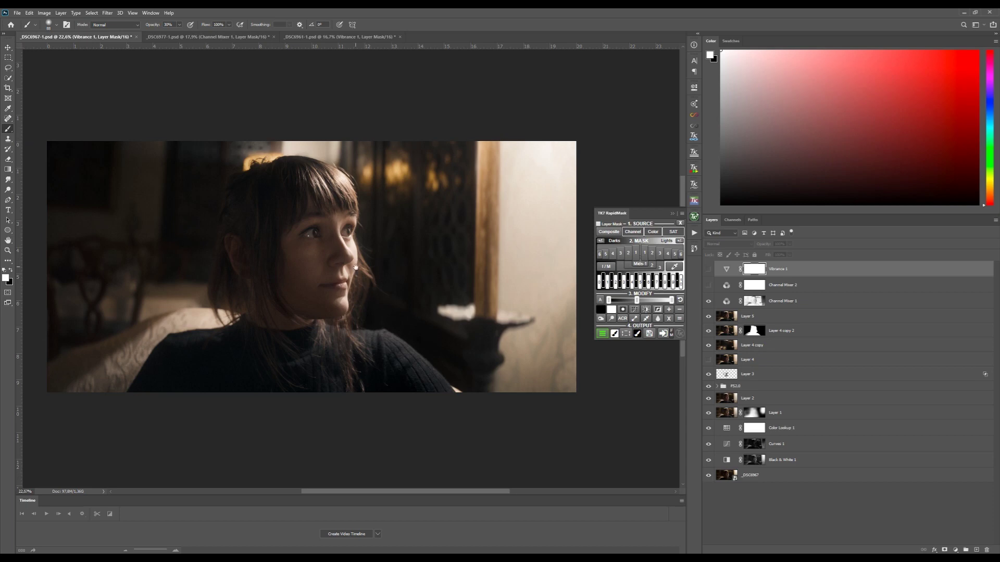
pyautogui.moveTo(356, 267); pyautogui.dragTo(376, 291)
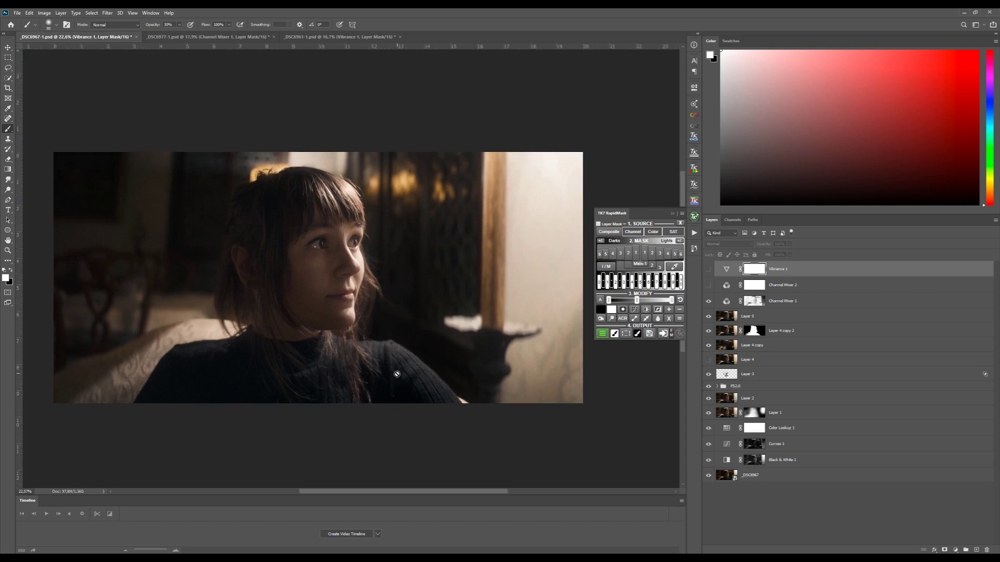